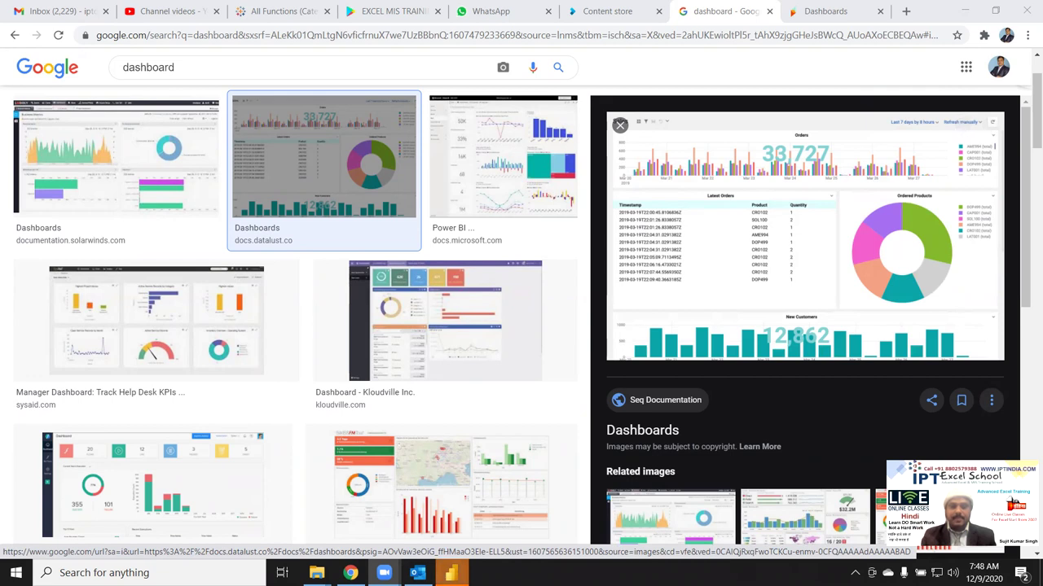
- Leave the Google Images dashboard examples and bring up the empty Power BI report
key("alt+Tab")
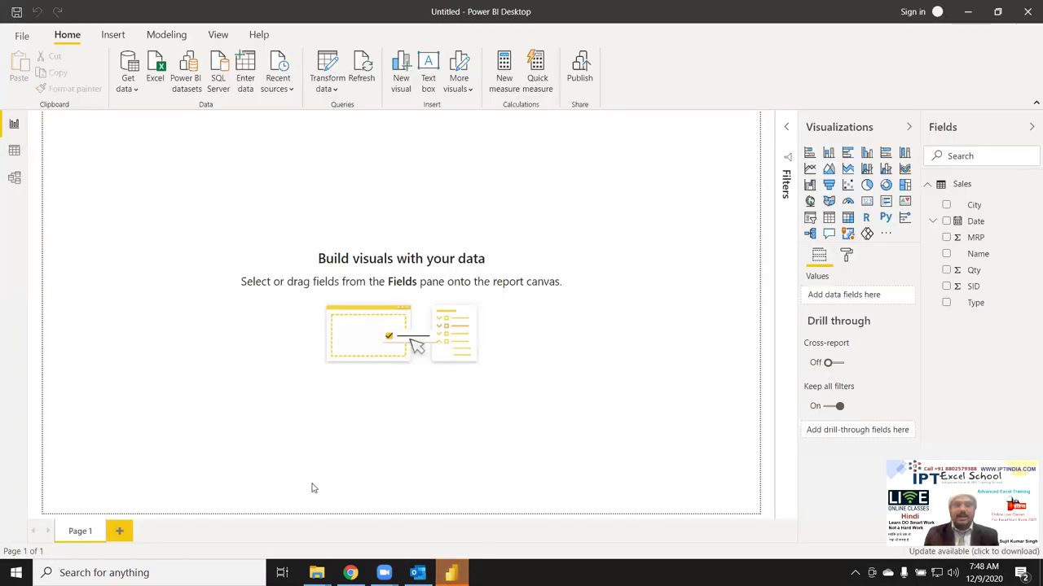
- In Data view, sort the Sales table by SID in ascending order
left_click(15, 151)
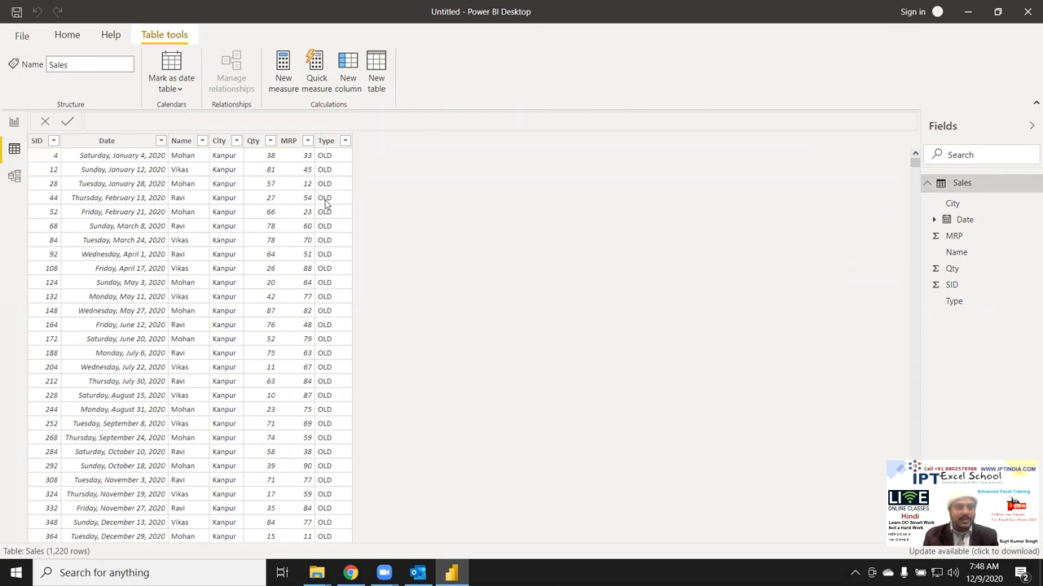
left_click(325, 203)
scroll(325, 205, "down", 5)
scroll(318, 196, "up", 6)
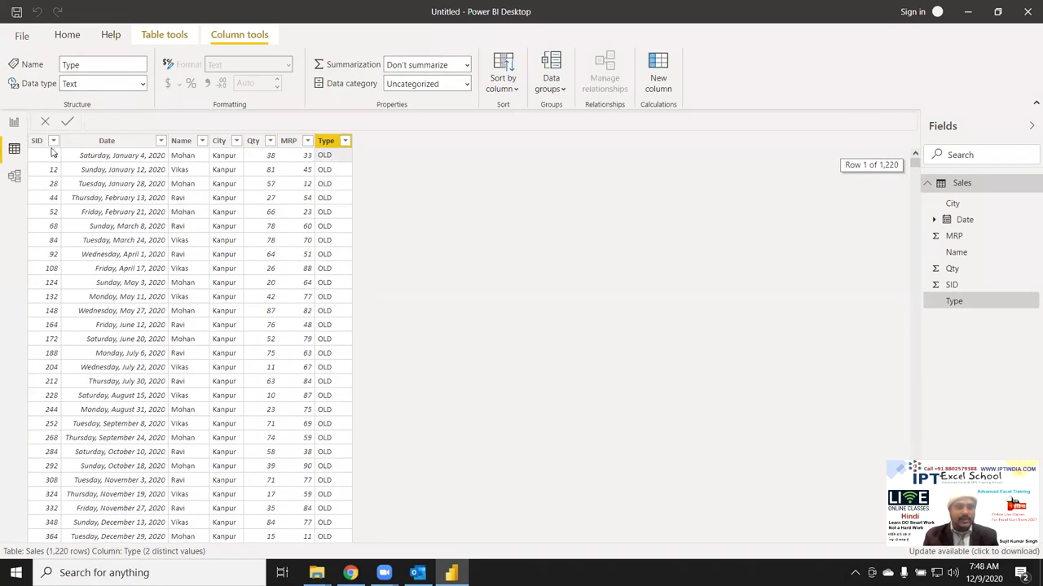
left_click(36, 142)
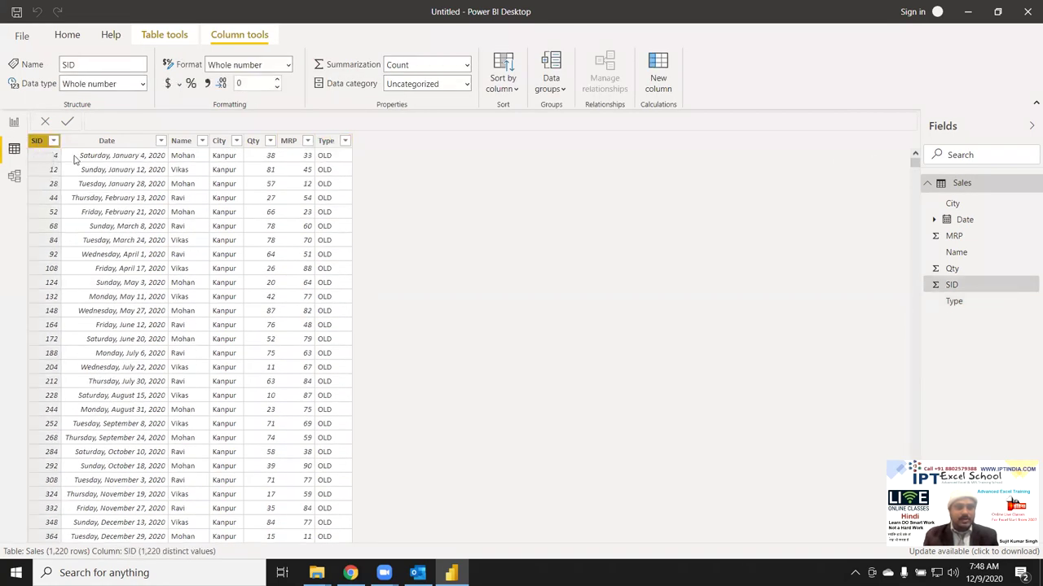
left_click(54, 142)
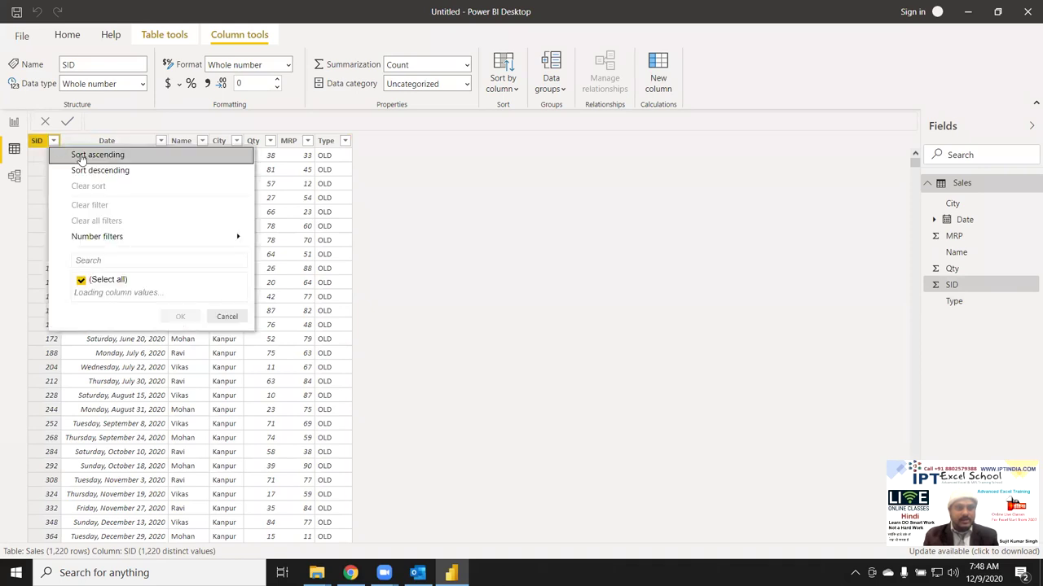
left_click(91, 157)
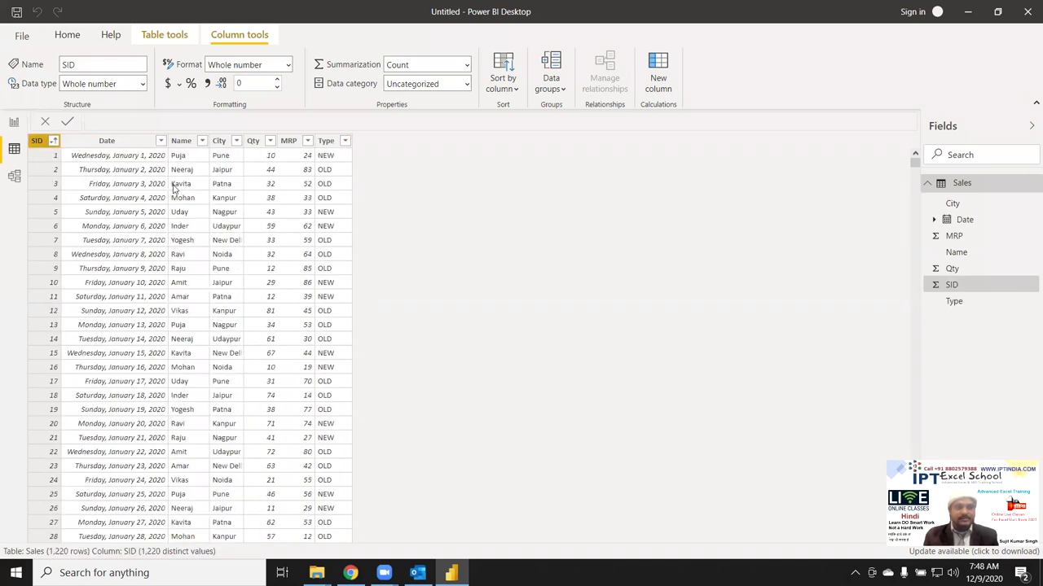
- Inspect the Name, City, Qty and MRP columns, leaving MRP unsorted
left_click(202, 198)
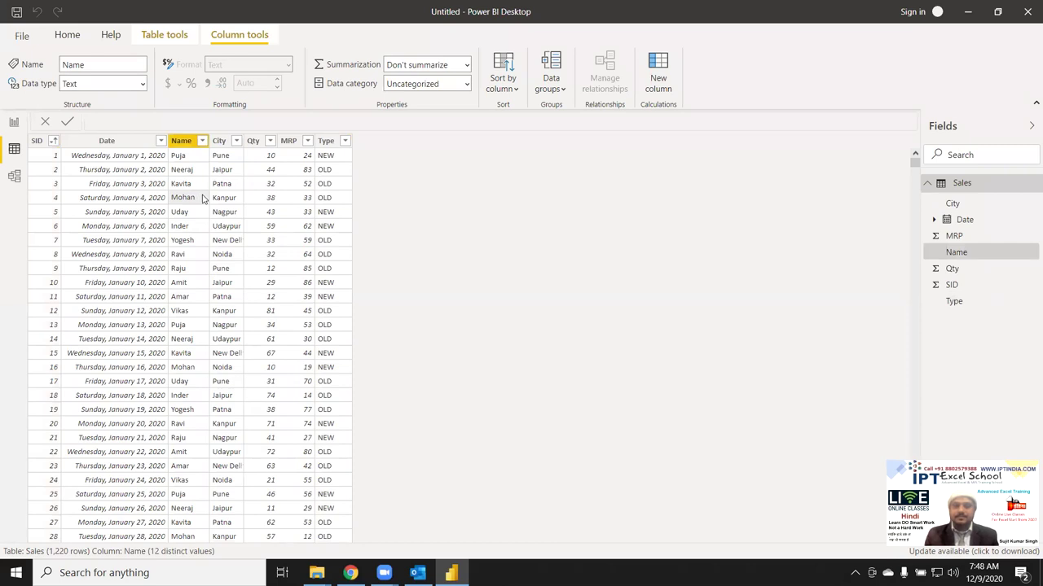
scroll(213, 233, "down", 7)
scroll(210, 235, "up", 7)
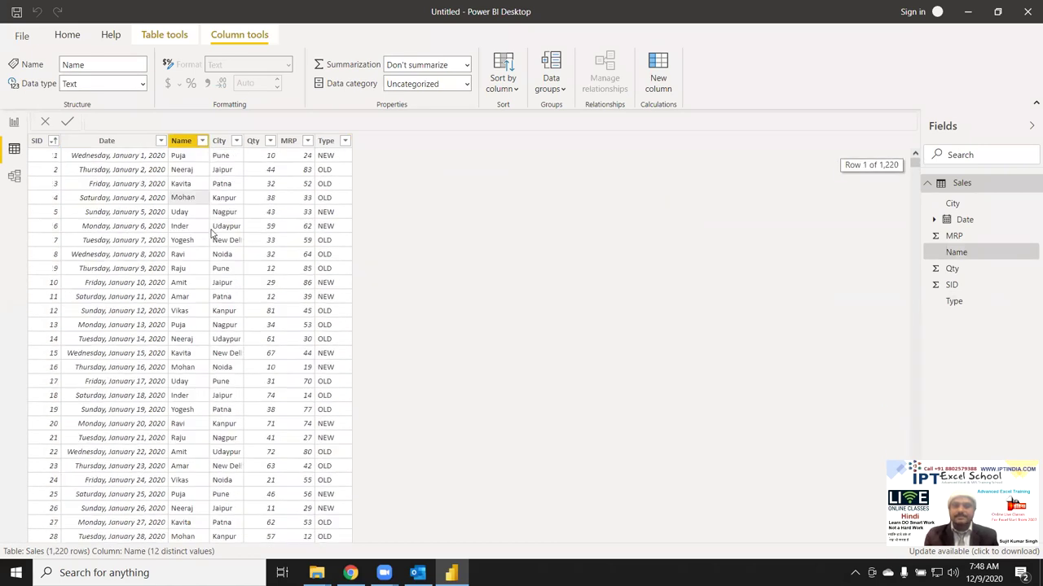
left_click(220, 167)
left_click(262, 165)
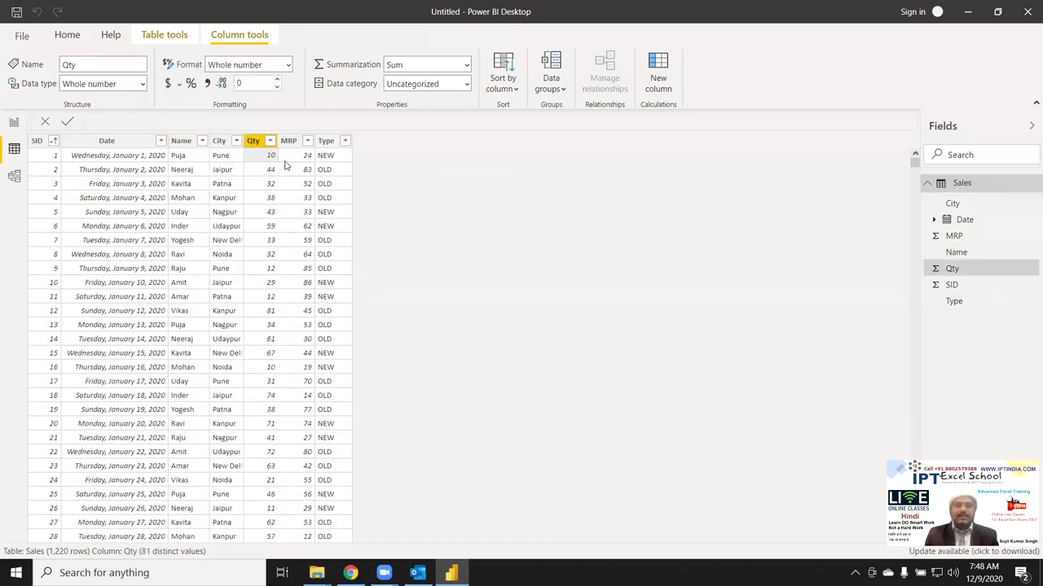
left_click(295, 163)
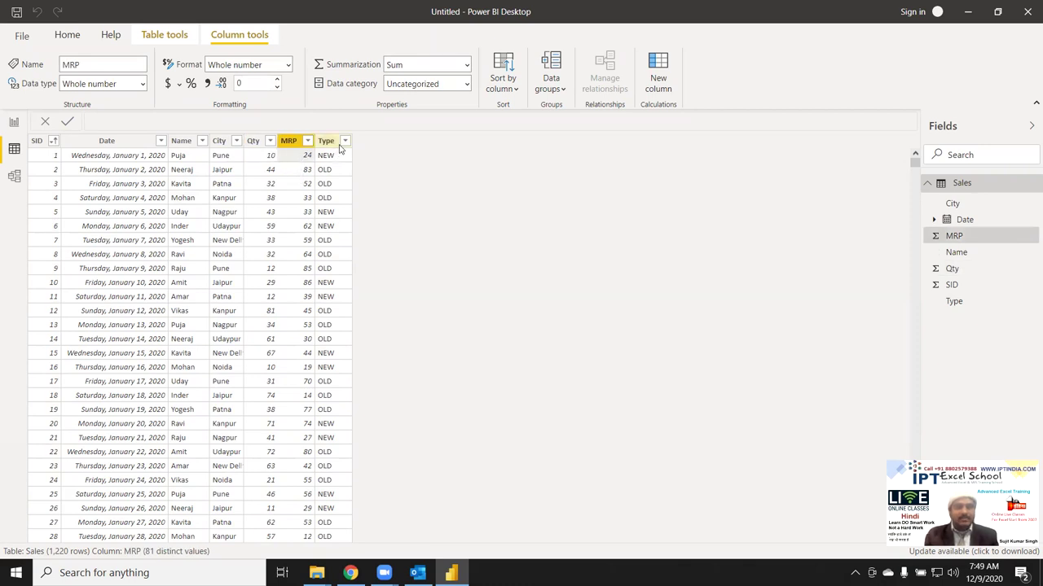
left_click(310, 142)
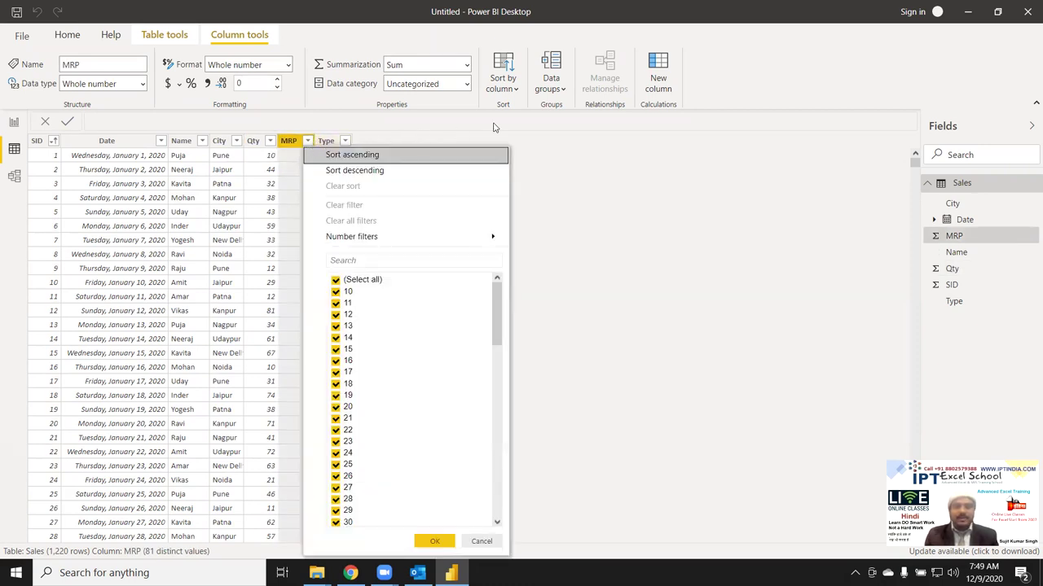
left_click(492, 128)
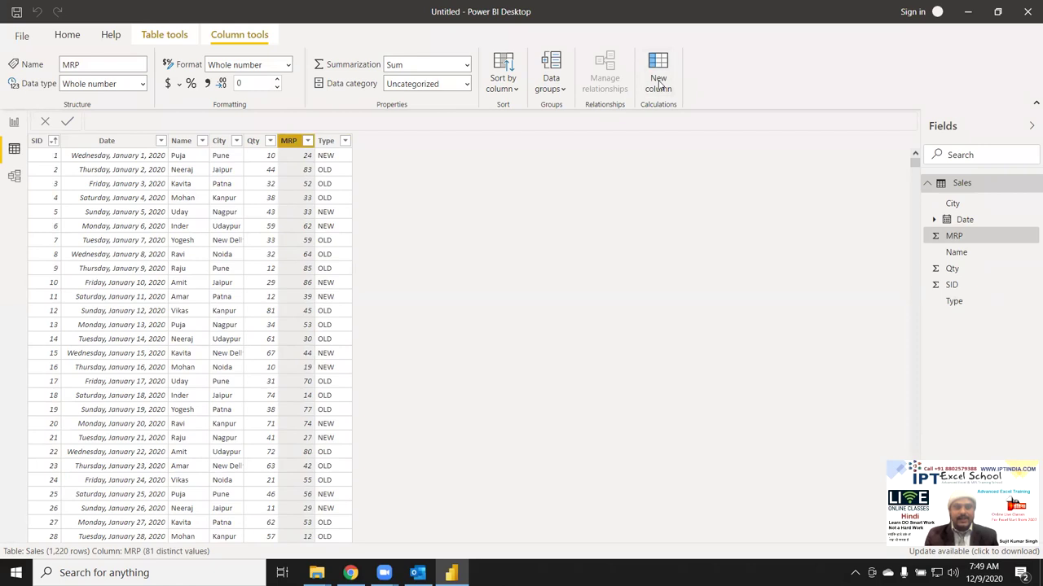
- Create the calculated column Amt = Sales[Qty]*Sales[MRP] in the Sales table
left_click(658, 82)
type("Amt = q")
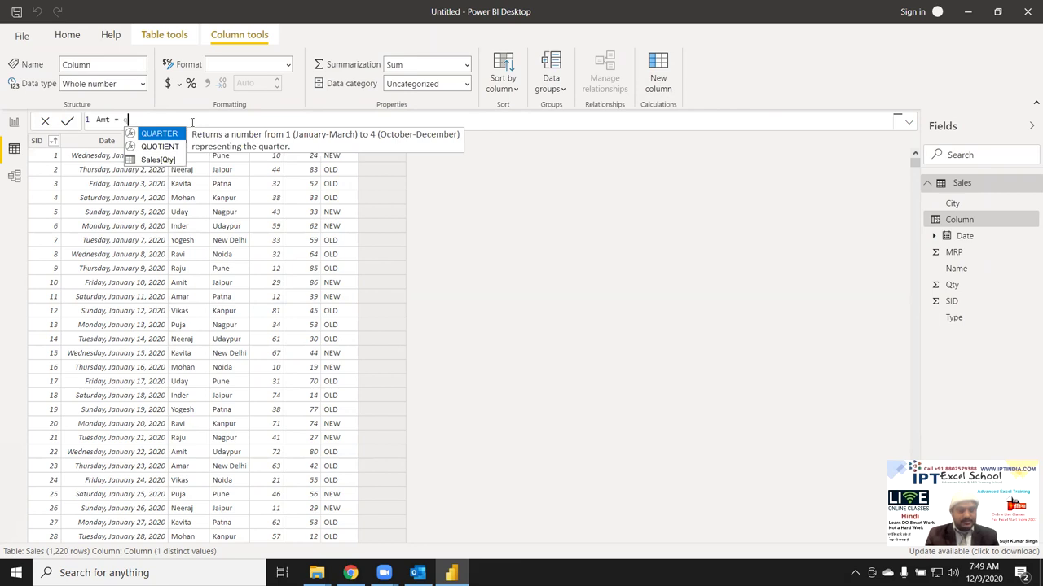
key("Down")
key("Down")
key("Tab")
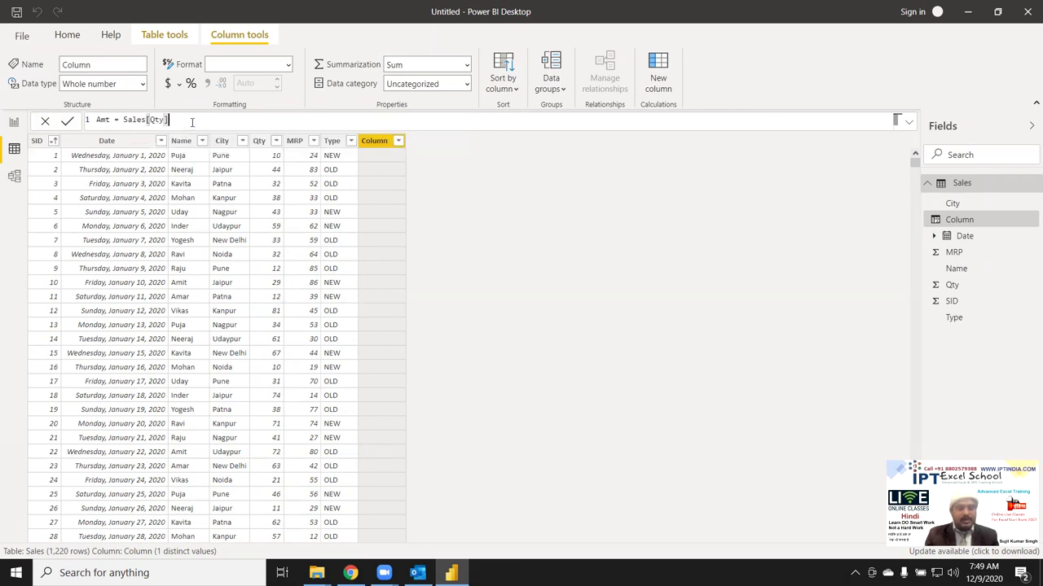
type("mrp")
key("Tab")
key("Return")
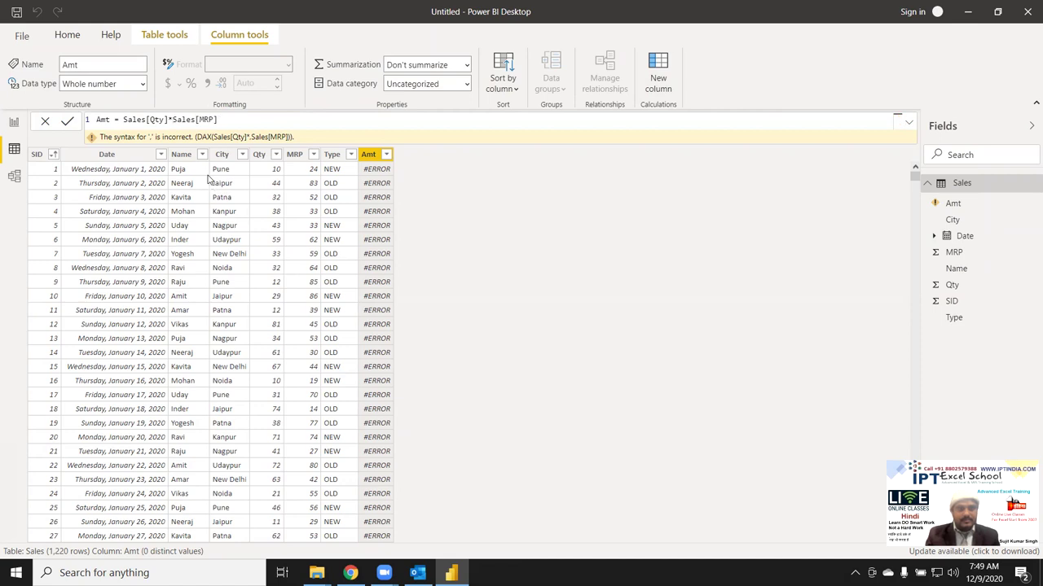
key("Return")
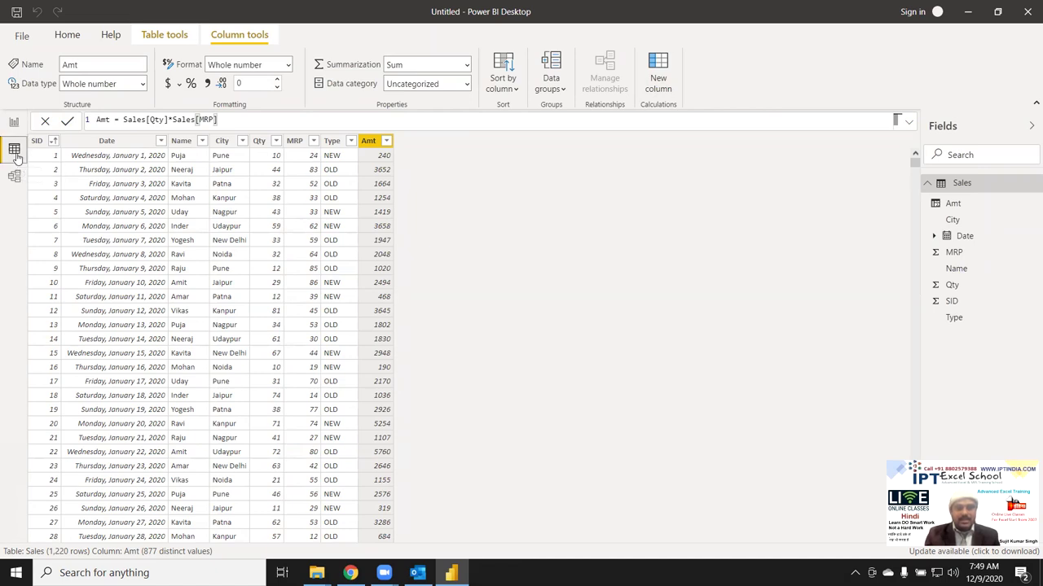
- Add a line chart with Date on the axis and Qty as values, widened and shifted down
left_click(18, 124)
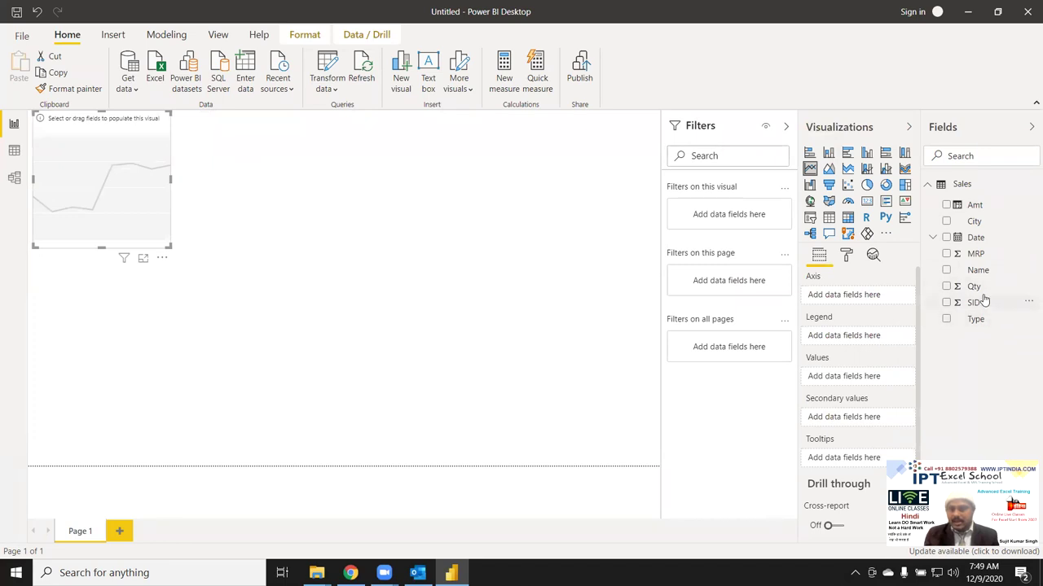
left_click_drag(975, 237, 116, 222)
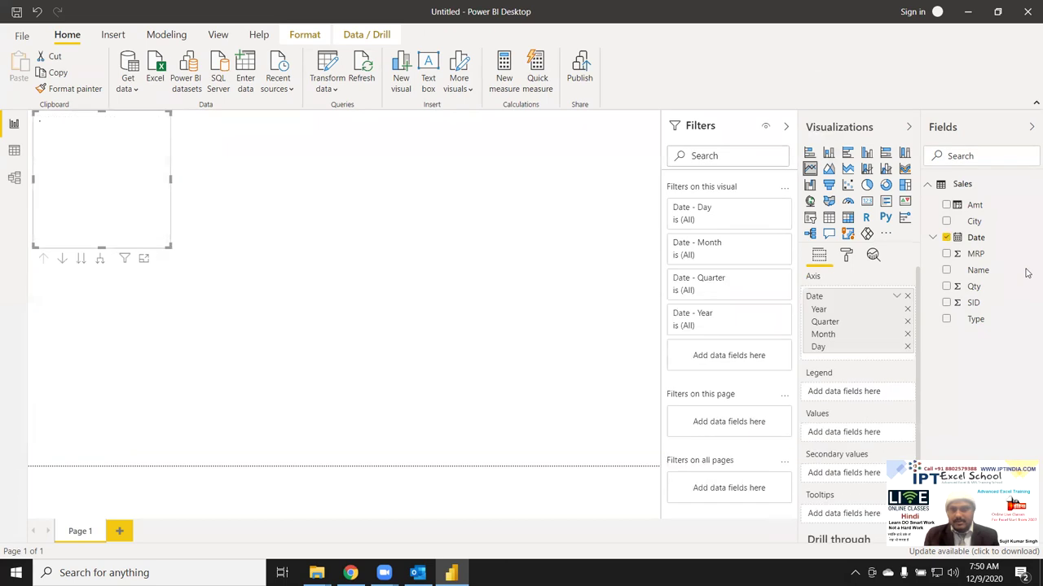
mouse_move(977, 288)
left_mouse_down()
mouse_move(127, 235)
mouse_move(153, 245)
mouse_move(651, 213)
left_mouse_up()
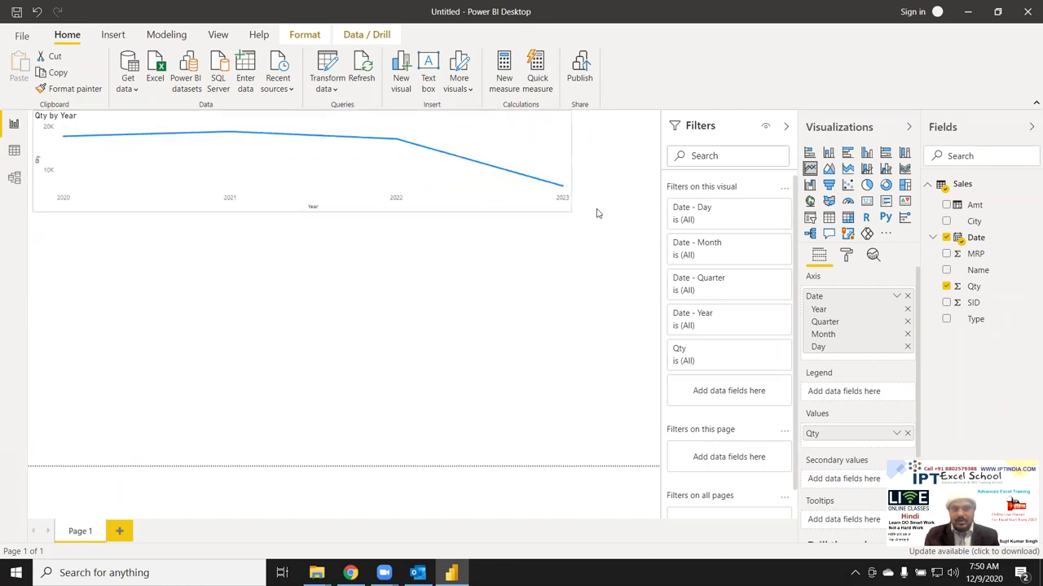
left_click_drag(653, 213, 660, 209)
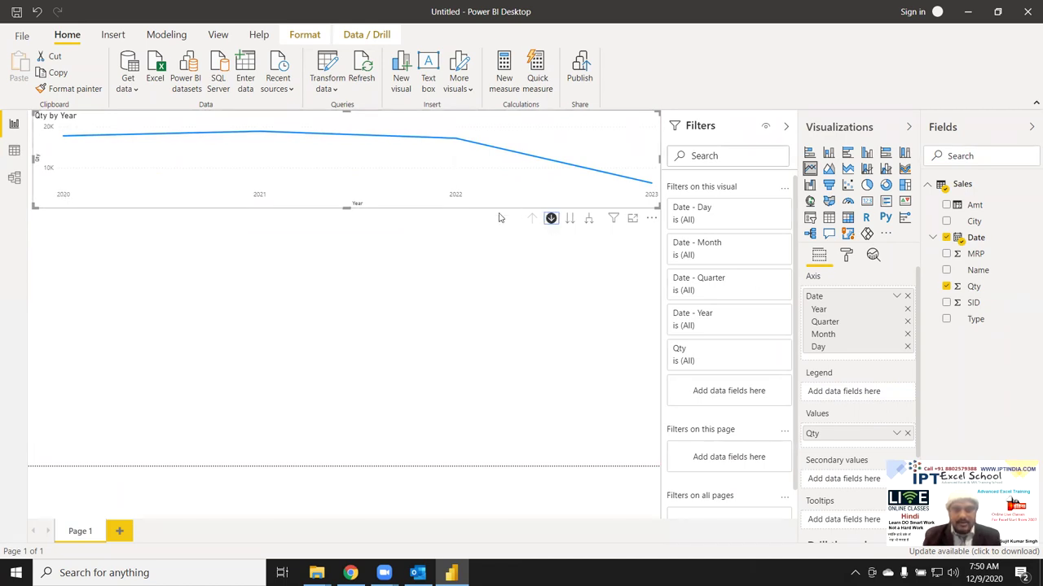
left_click_drag(406, 206, 405, 236)
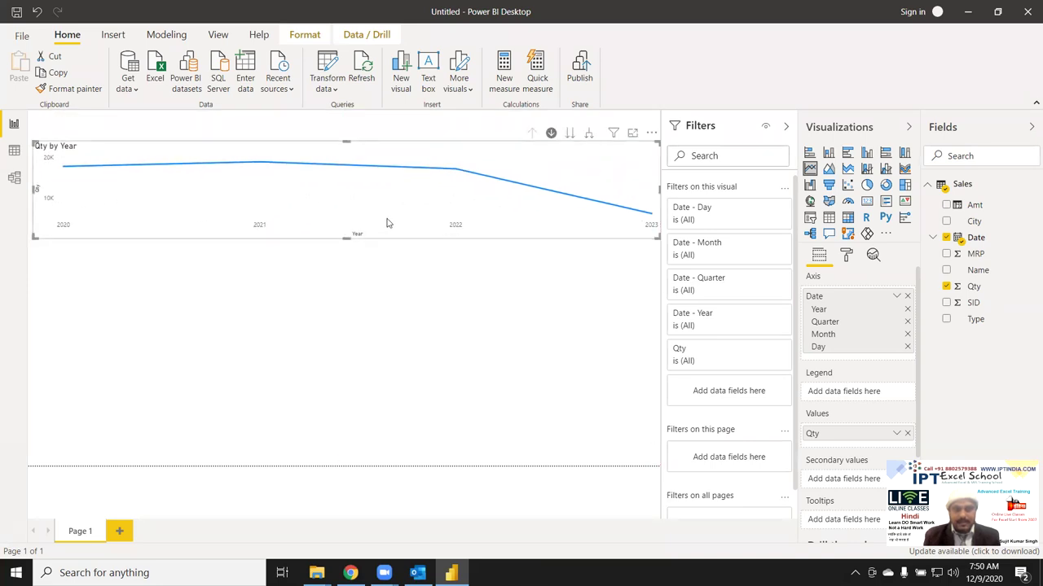
- Drill the line chart from Year to Quarter, Month and Day, then nudge it lower
left_click(571, 135)
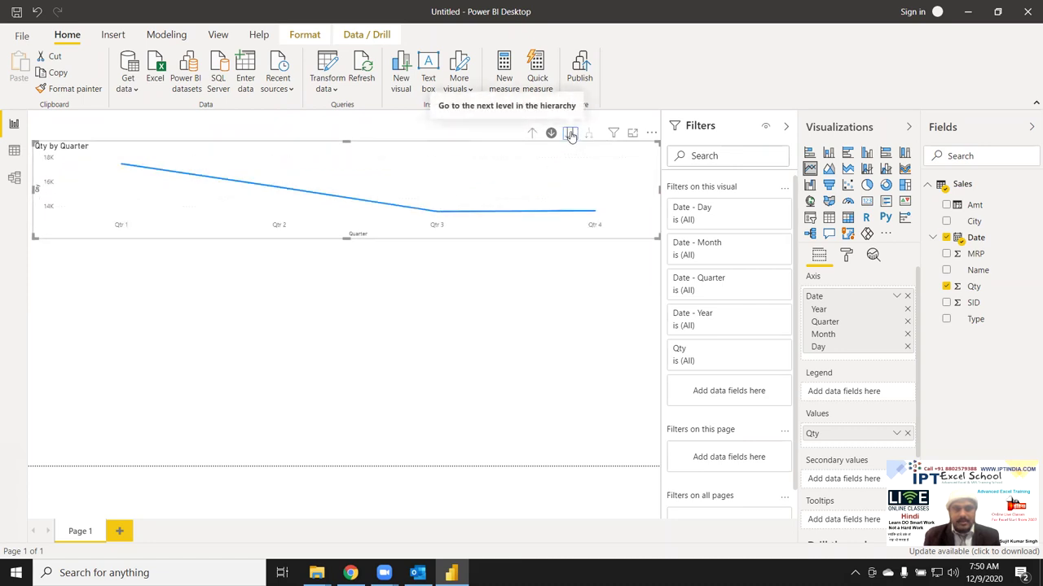
left_click(571, 134)
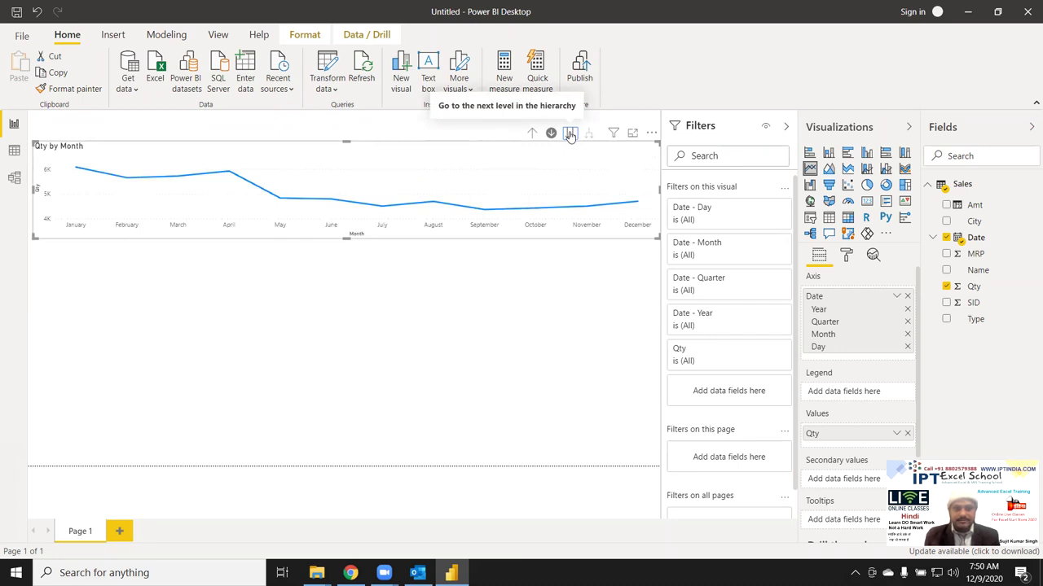
left_click(571, 134)
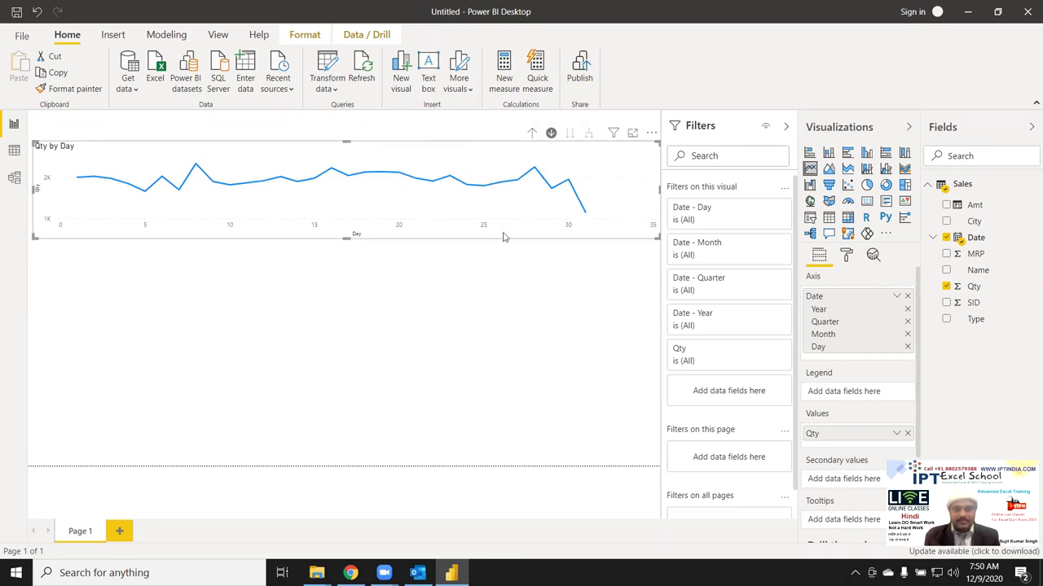
left_click_drag(605, 241, 604, 255)
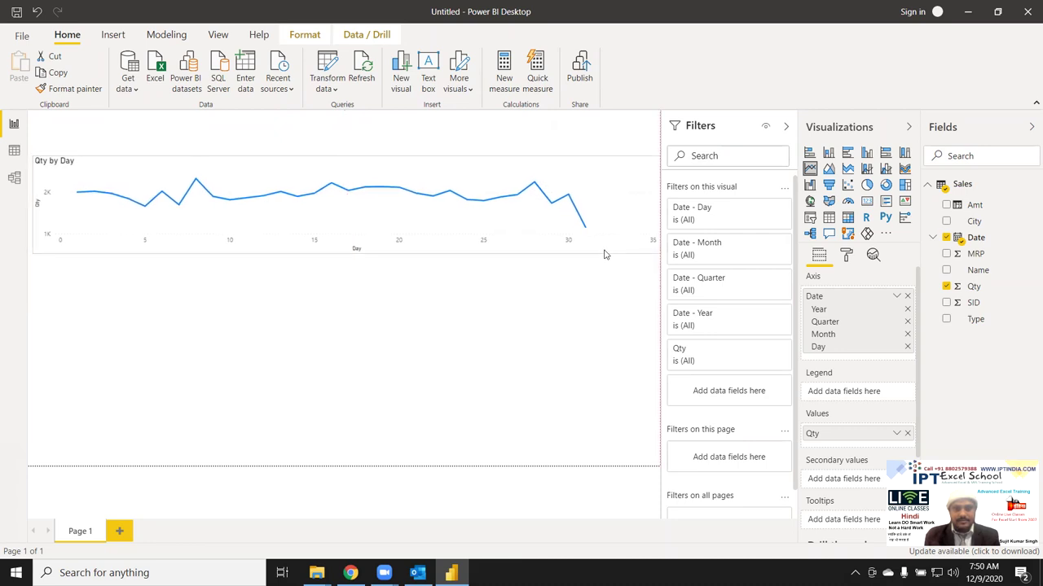
- Place a smaller Date slicer beneath the chart, keeping its start date at 1/1/2020
left_click(334, 292)
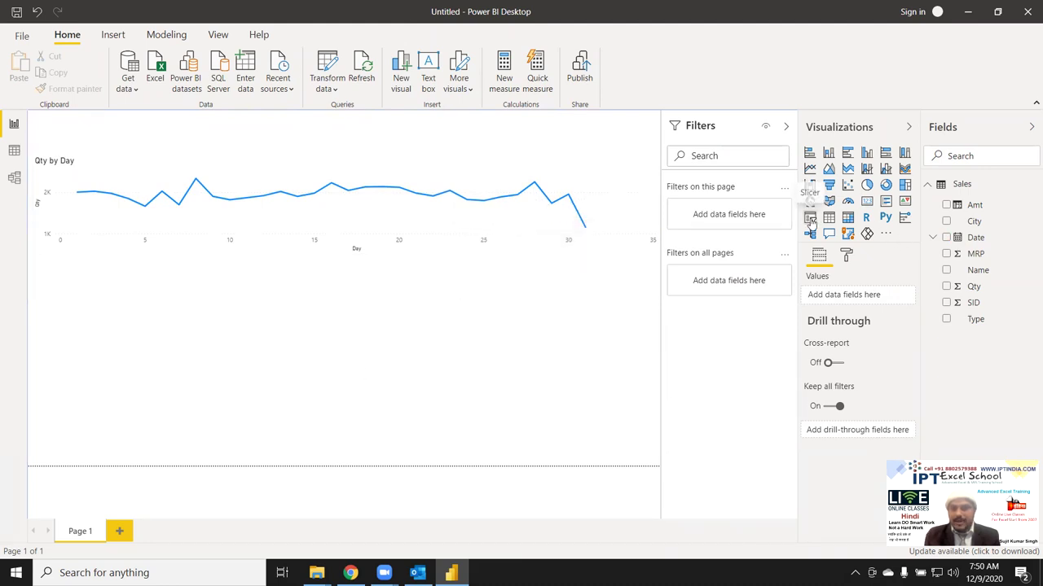
mouse_move(554, 334)
left_mouse_down()
mouse_move(559, 155)
mouse_move(503, 314)
left_mouse_up()
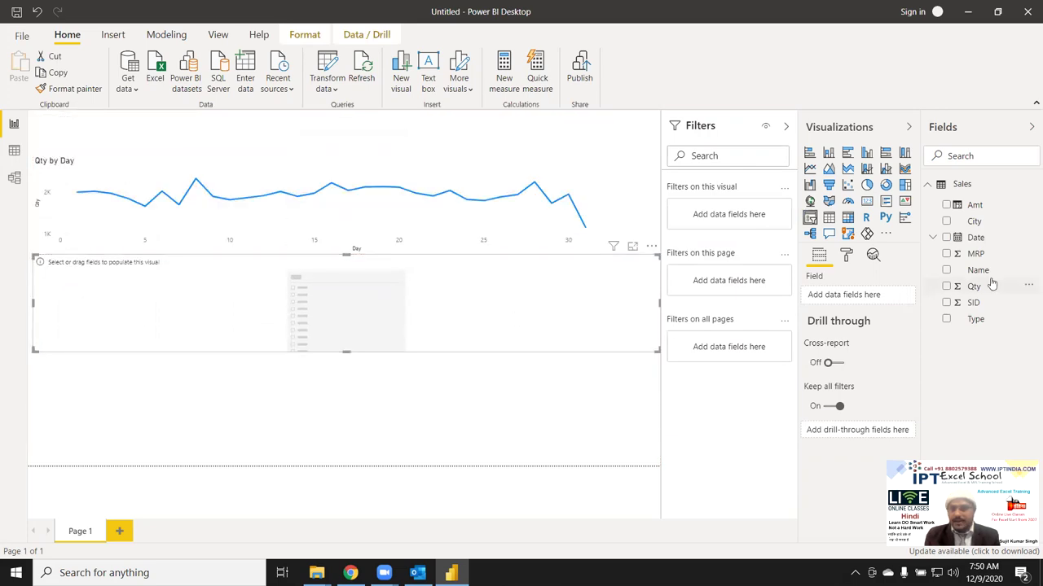
left_click_drag(976, 237, 385, 299)
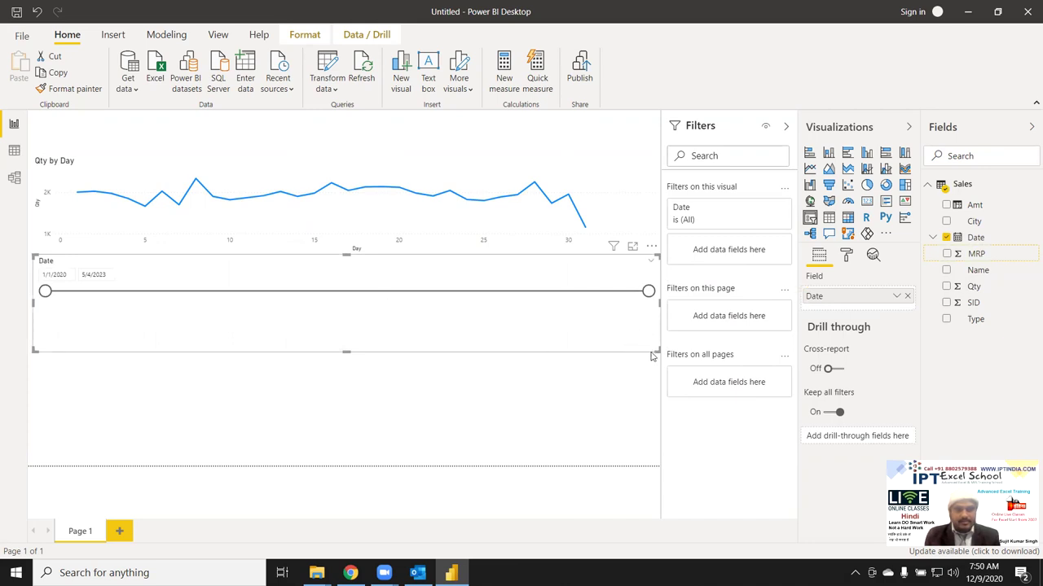
mouse_move(652, 354)
left_mouse_down()
mouse_move(482, 343)
mouse_move(454, 330)
left_mouse_up()
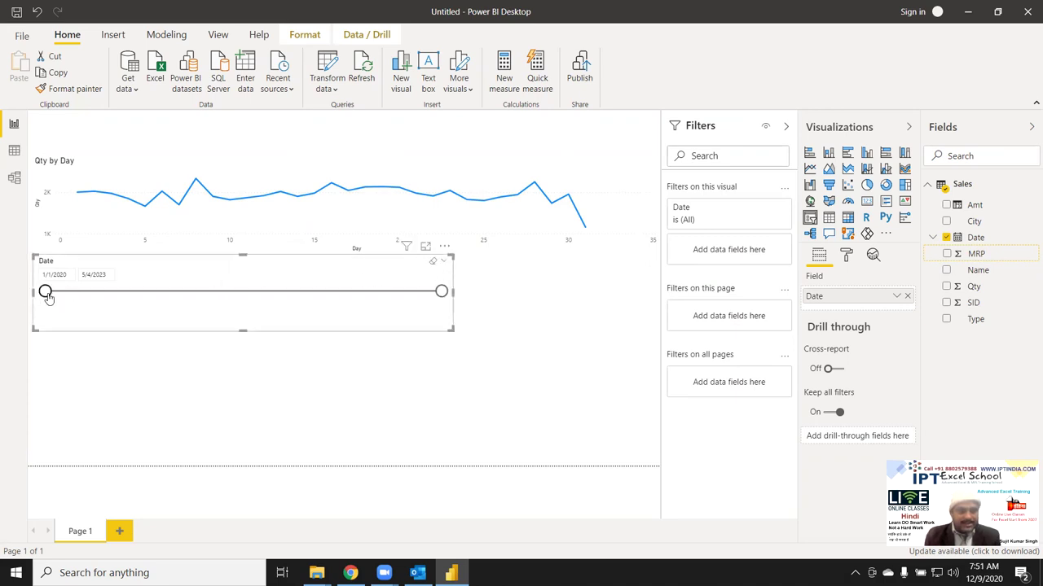
left_click_drag(45, 294, 71, 297)
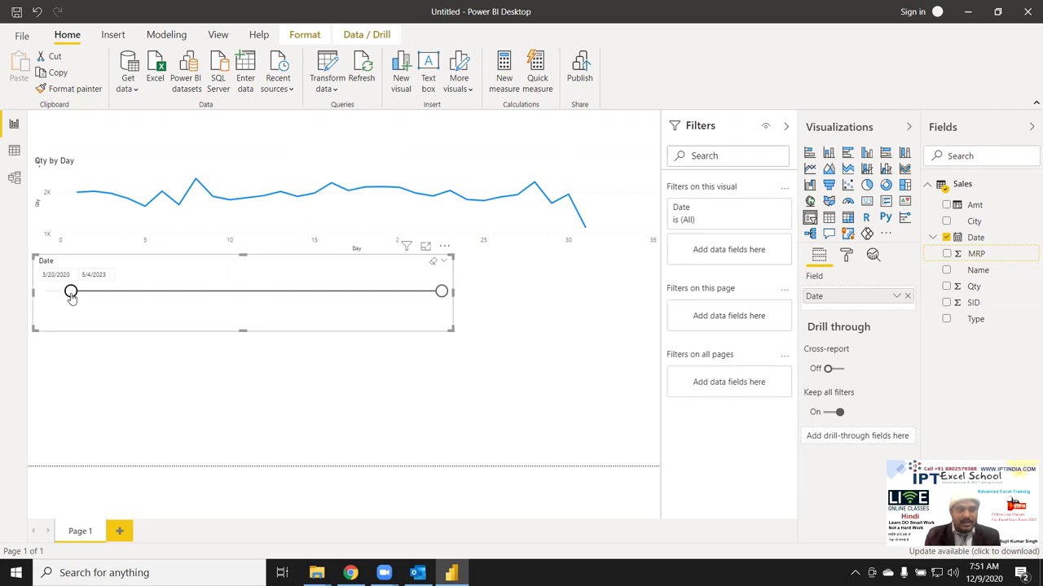
left_click_drag(71, 292, 45, 291)
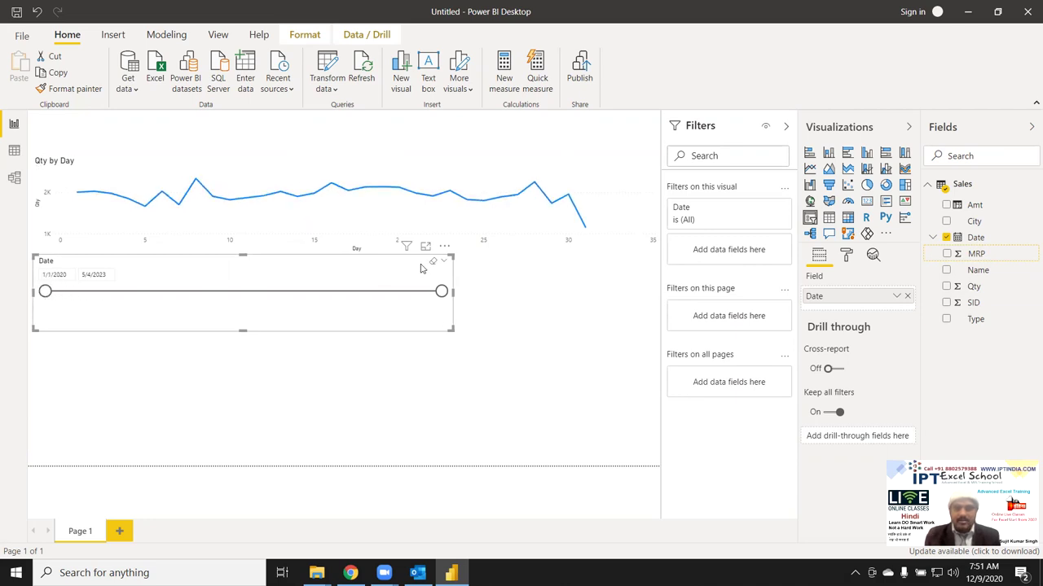
- Switch the Date slicer to Dropdown style and browse its list of dates
left_click(446, 264)
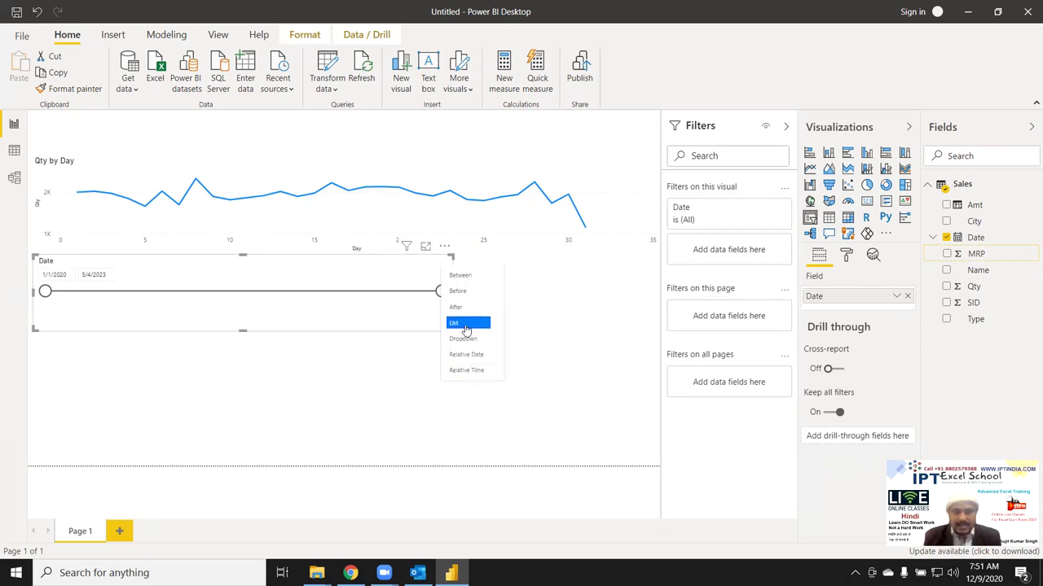
left_click(463, 338)
left_click(435, 281)
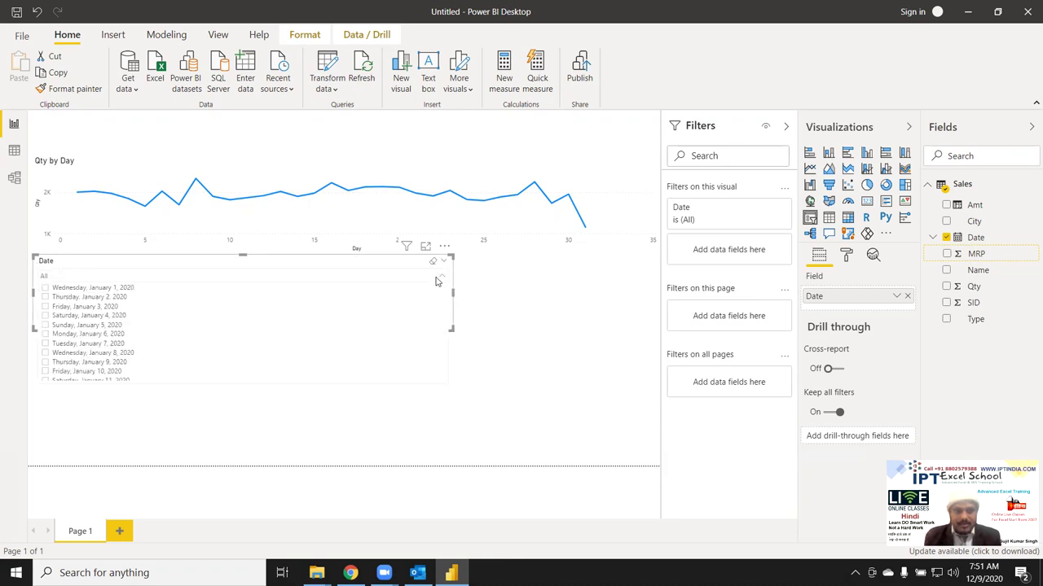
scroll(256, 307, "down", 4)
scroll(256, 306, "down", 4)
scroll(257, 305, "down", 4)
scroll(257, 305, "up", 5)
scroll(260, 309, "up", 7)
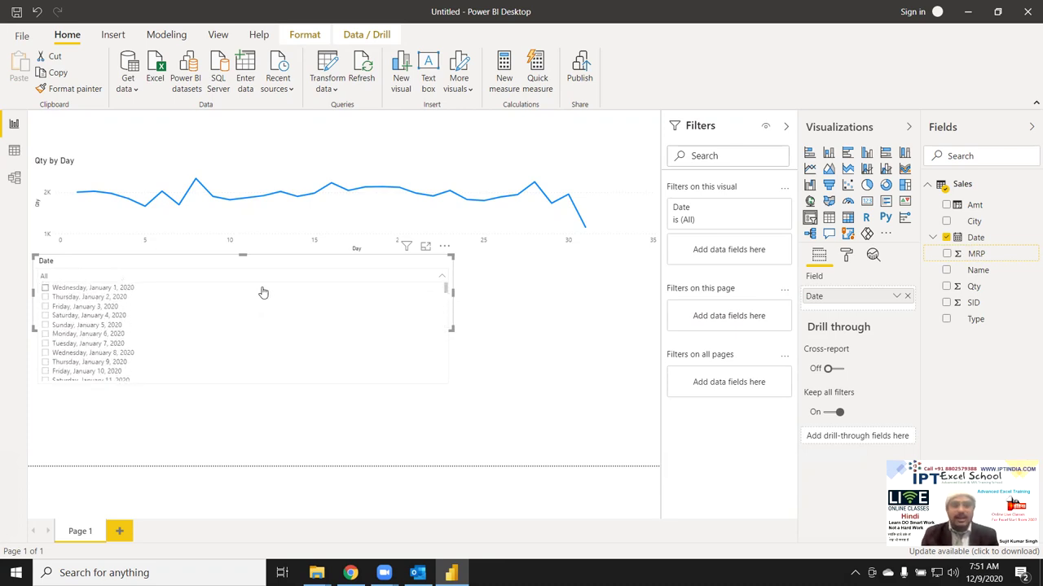
left_click(495, 311)
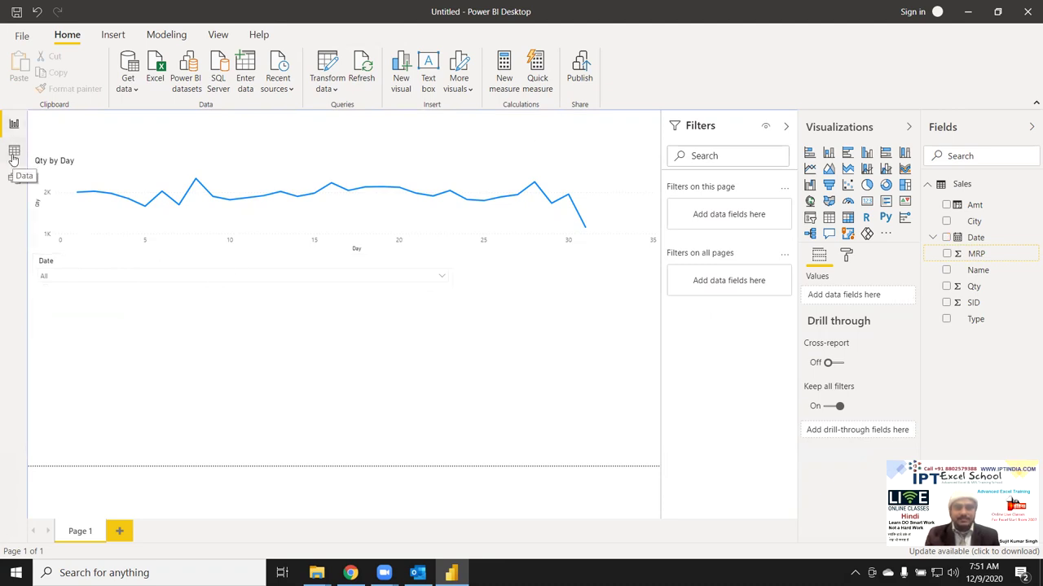
- Create the column Month = FORMAT(Sales[Date],"MMM-YY") in the Sales table
left_click(14, 153)
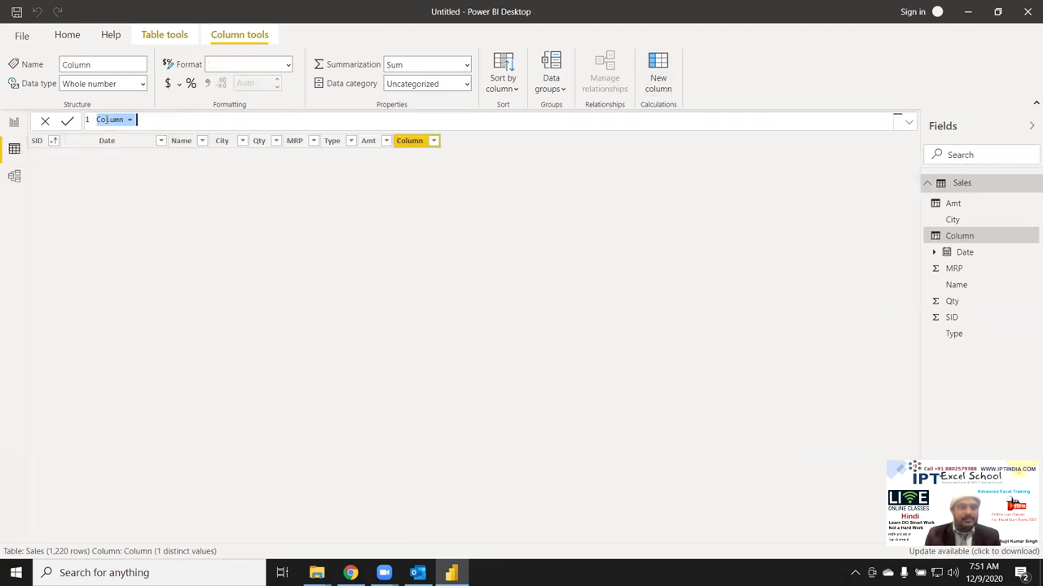
type("Month")
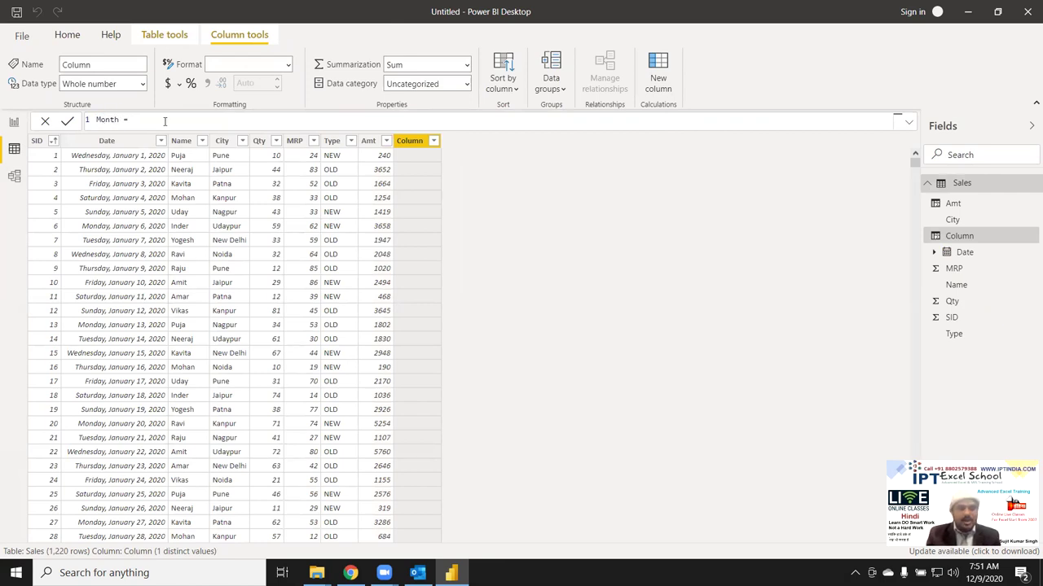
type("or")
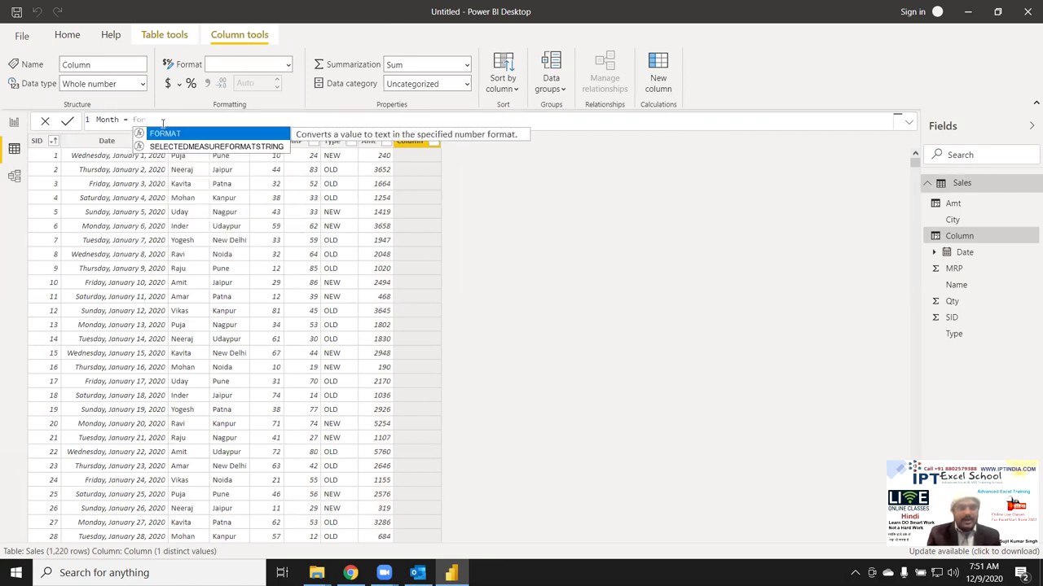
key("Tab")
type("date")
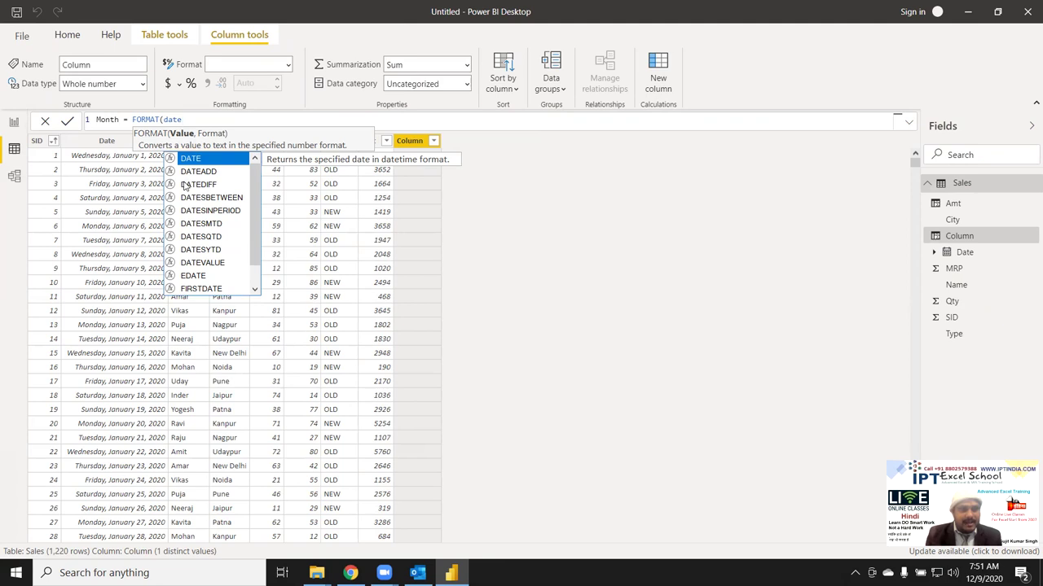
scroll(231, 202, "down", 1)
left_click(230, 295)
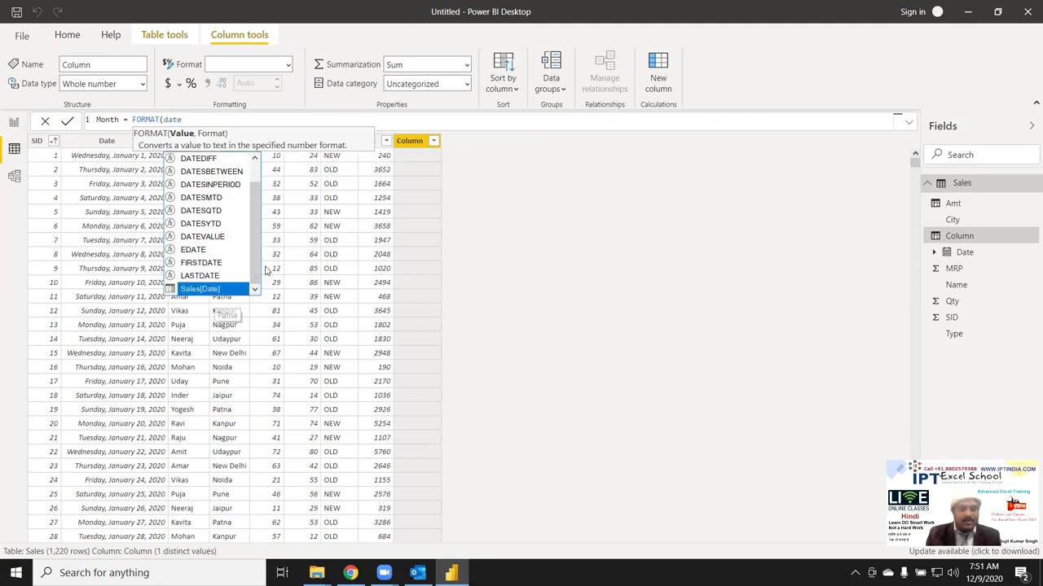
scroll(262, 269, "up", 1)
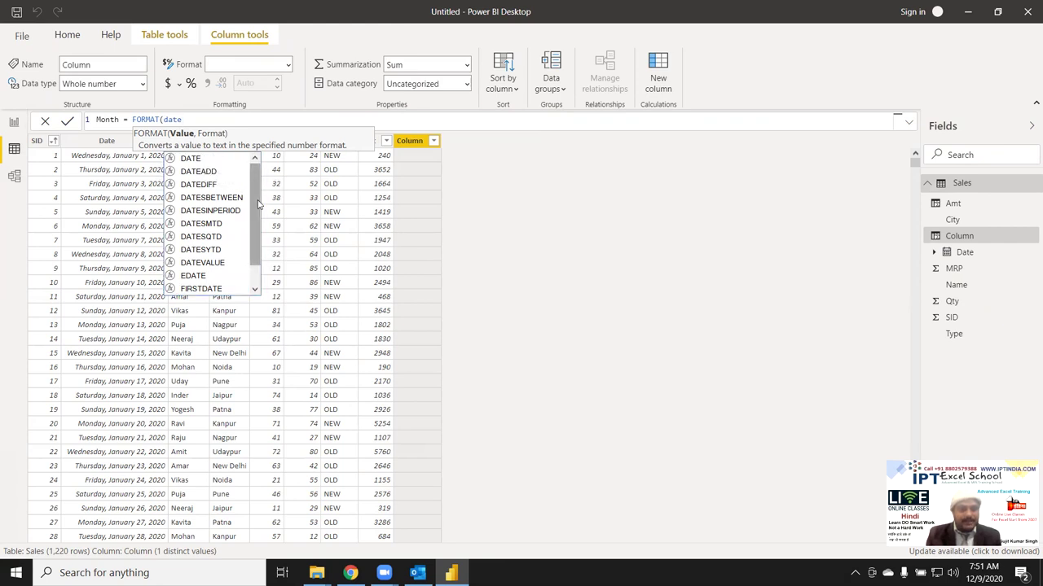
scroll(254, 260, "down", 1)
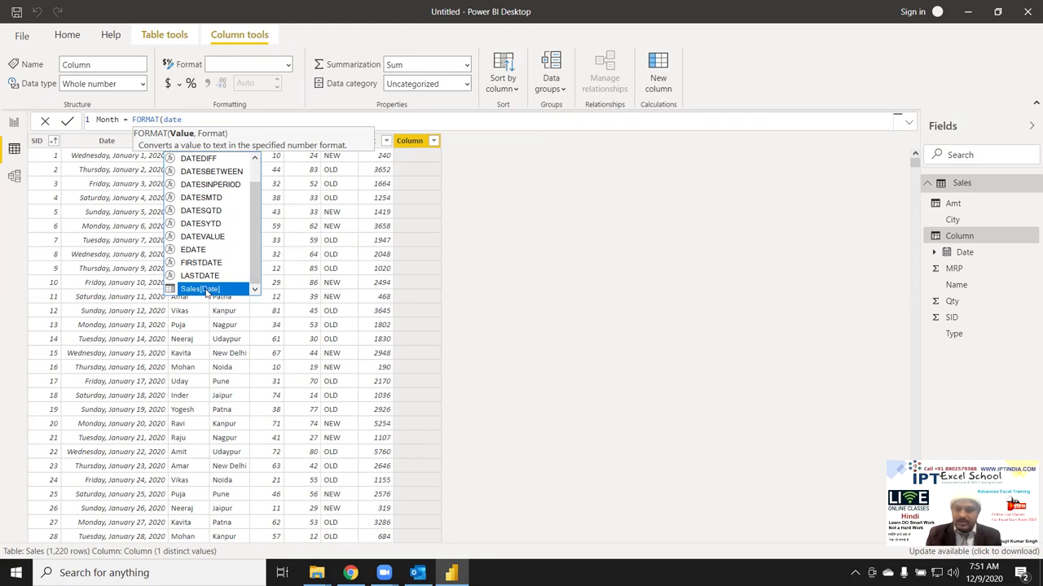
left_click(206, 290)
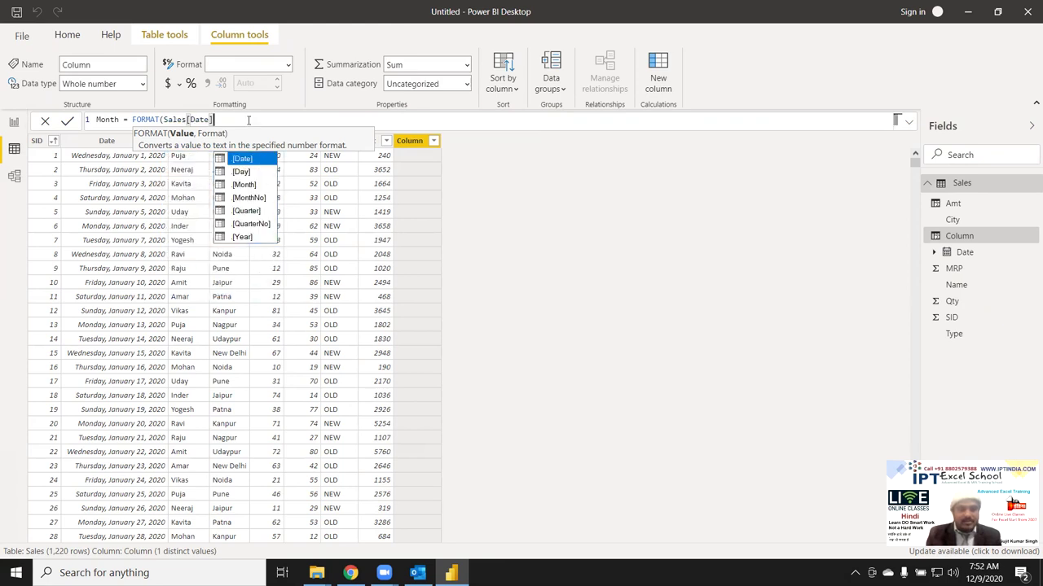
type(",\"MMM-YY")
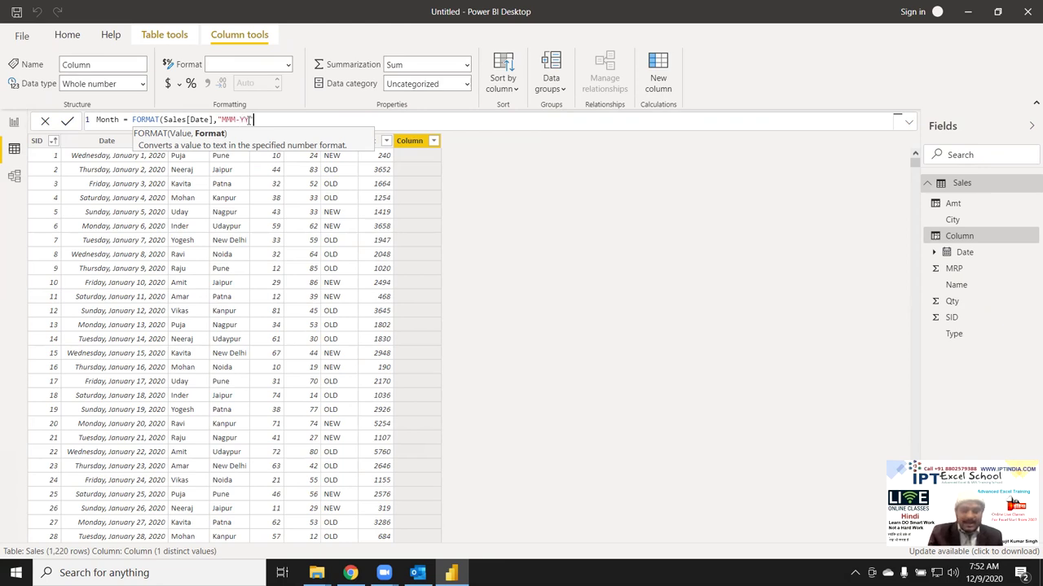
type("\")")
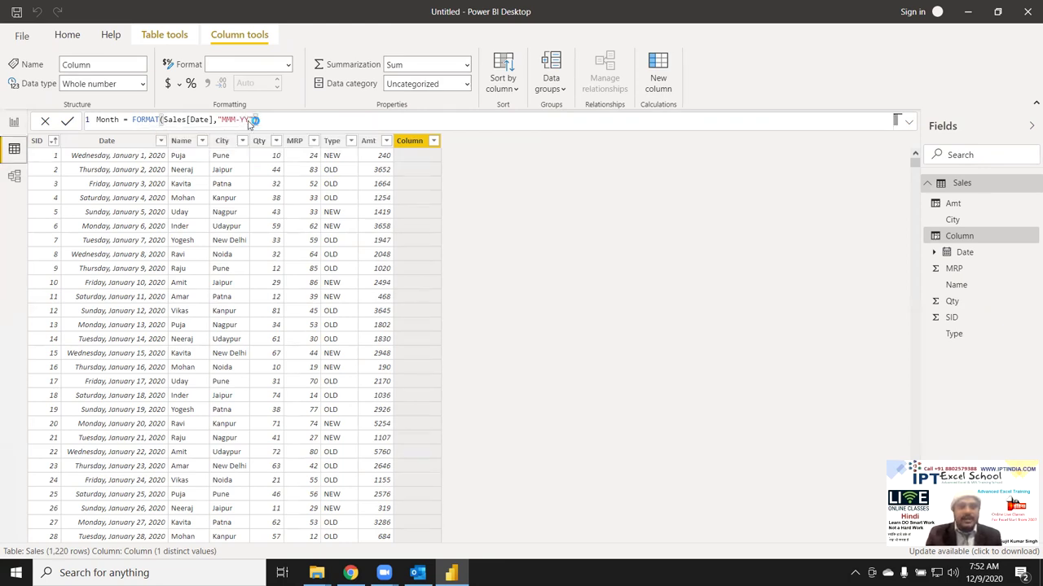
key("Return")
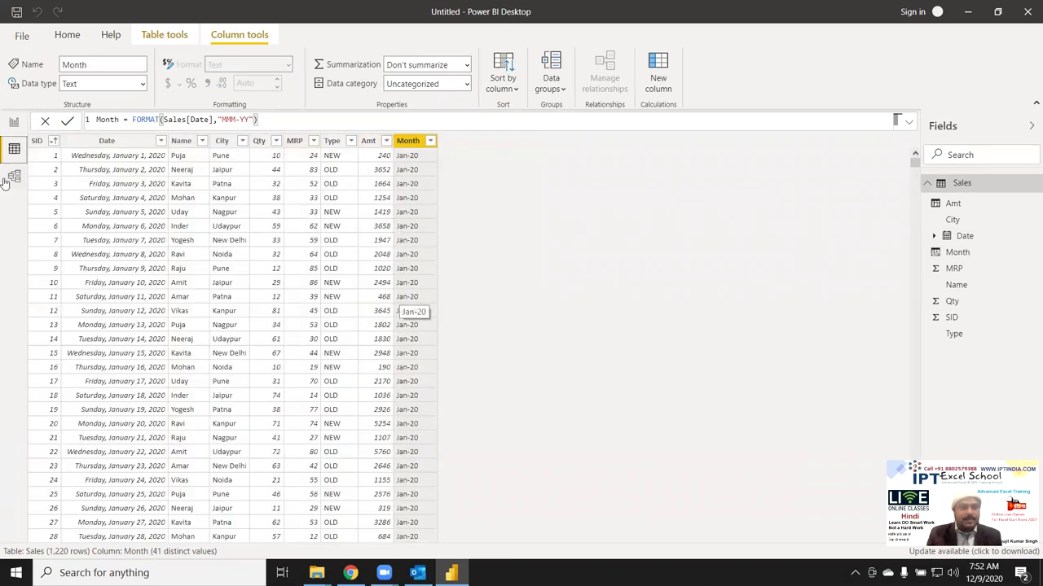
left_click(13, 124)
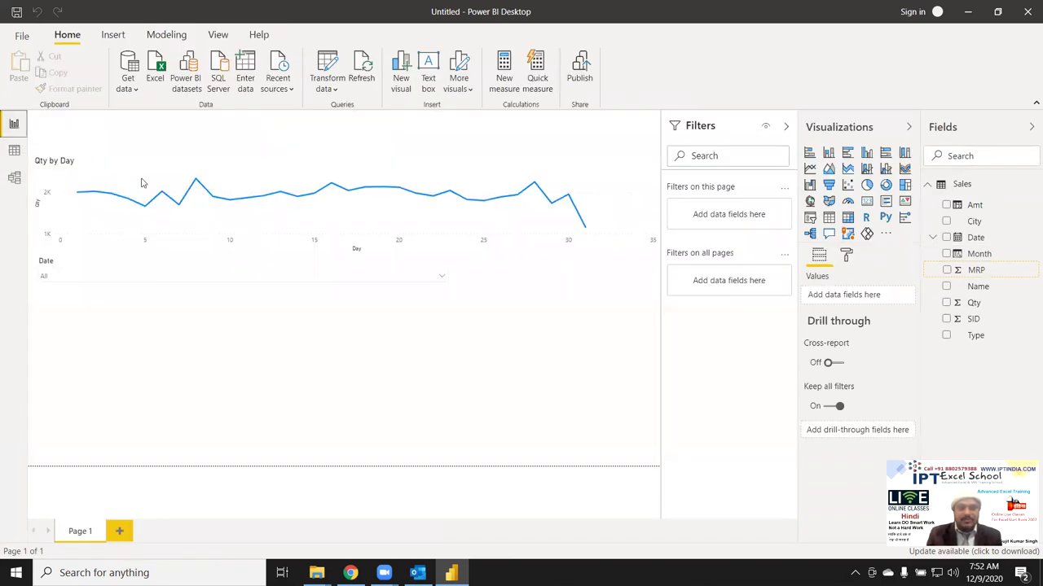
- Swap the slicer's Date field for Month, make it compact, and move it top-right
left_click(275, 290)
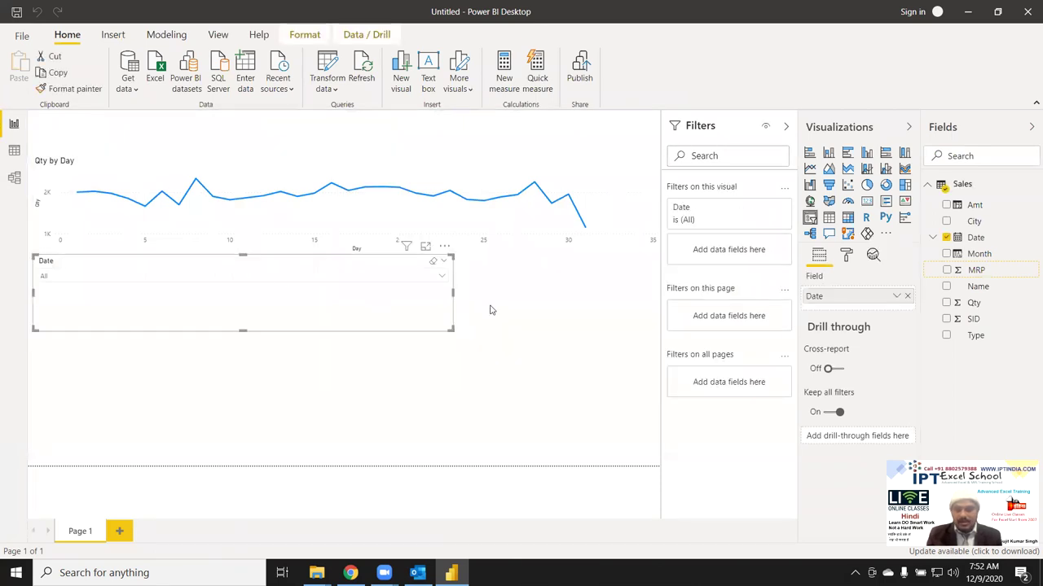
left_click(906, 296)
left_click_drag(979, 253, 846, 298)
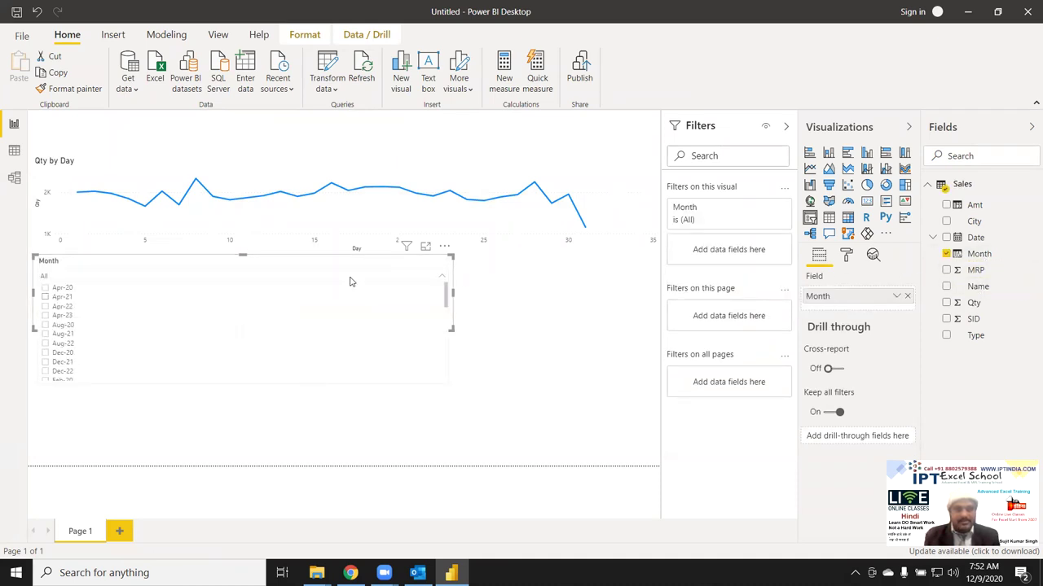
left_click(501, 330)
left_click(404, 313)
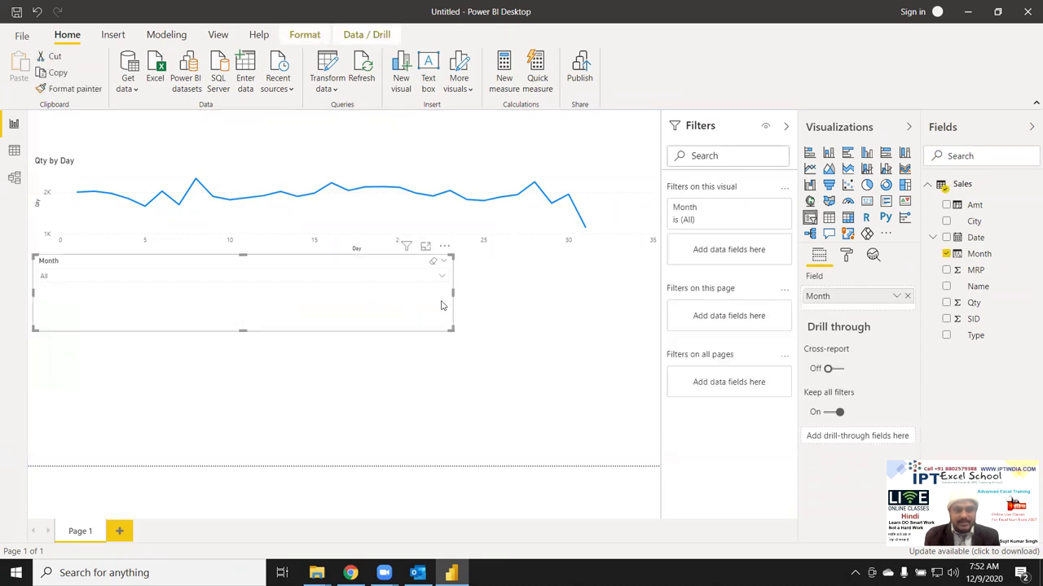
left_click_drag(452, 294, 116, 288)
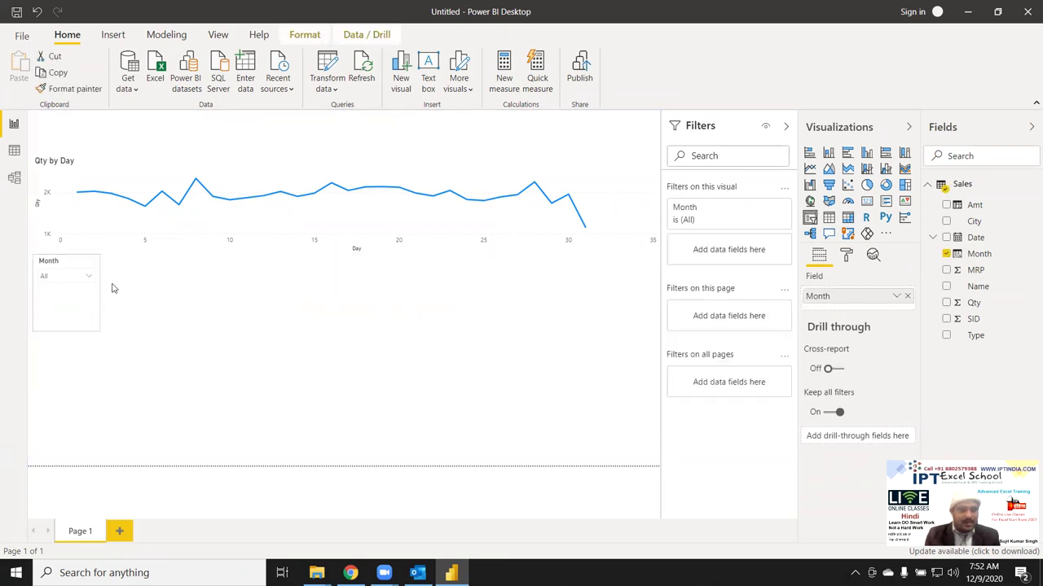
mouse_move(115, 330)
left_mouse_down()
mouse_move(117, 287)
mouse_move(660, 149)
mouse_move(649, 148)
left_mouse_up()
left_click(112, 290)
left_click(528, 303)
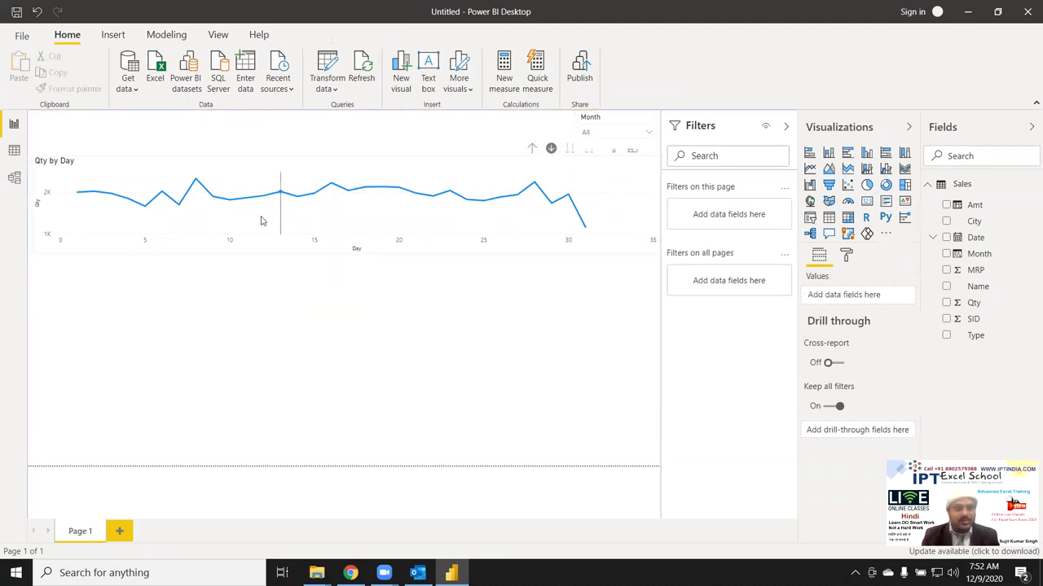
- Set the Month slicer to Apr-20, then switch over to Chrome
left_click(650, 132)
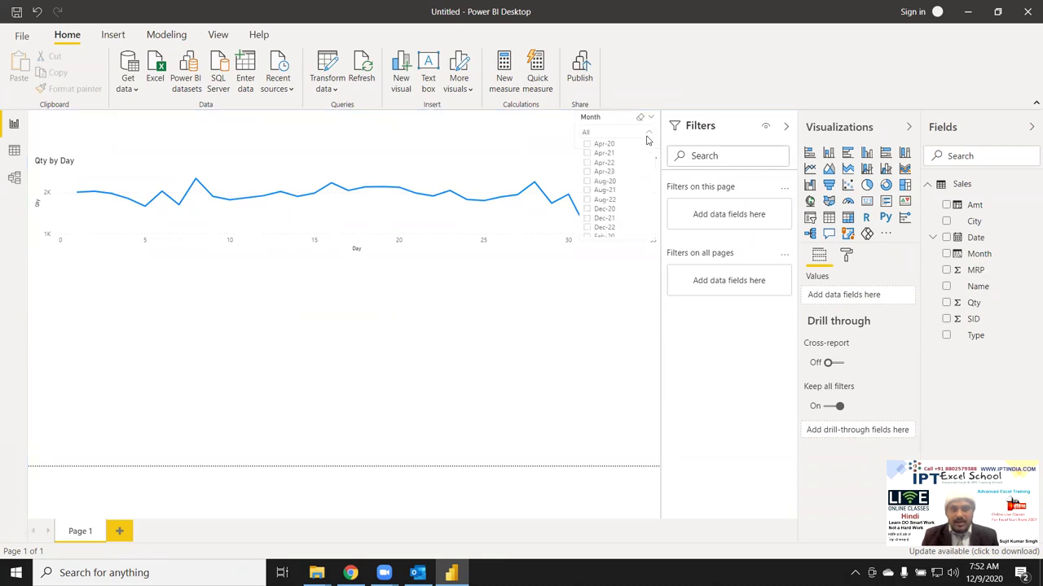
left_click(586, 145)
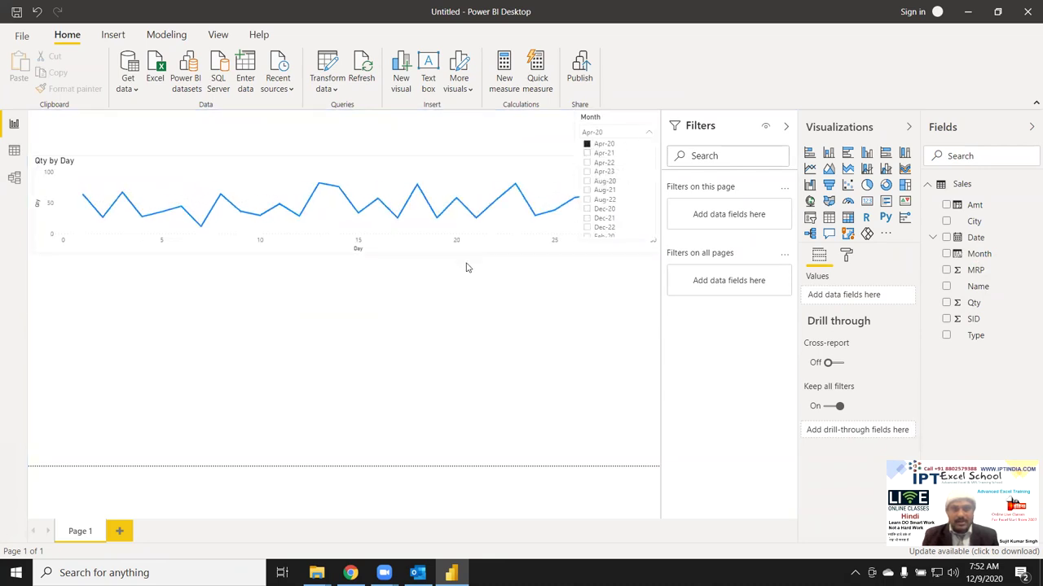
left_click(378, 293)
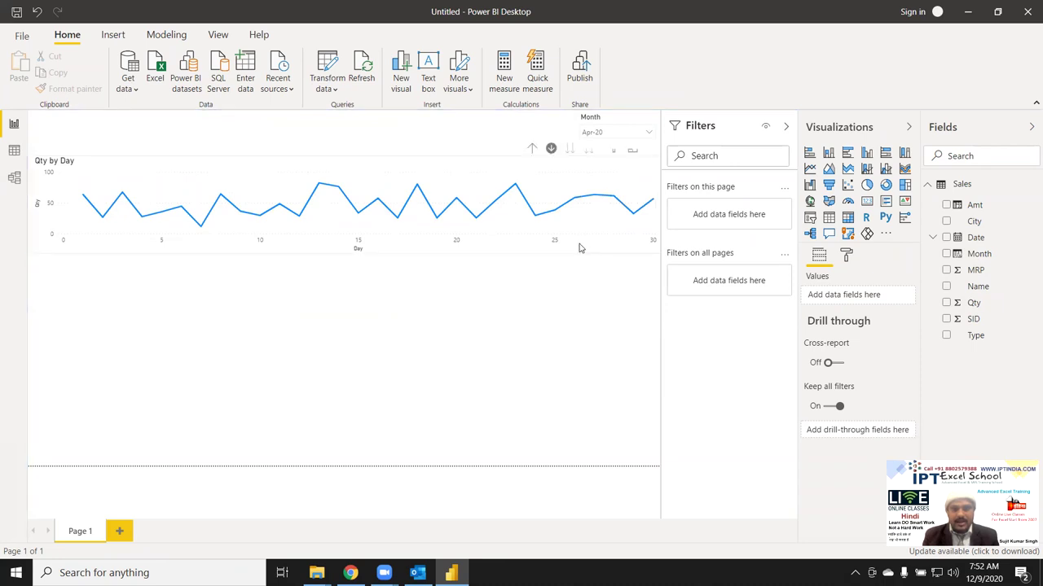
left_click(580, 248)
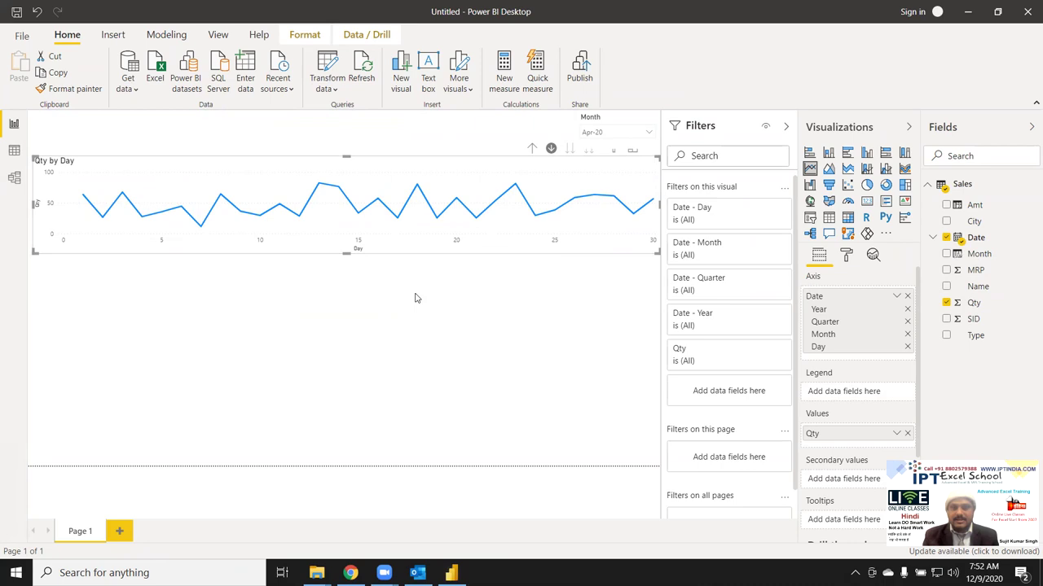
key("alt+Tab")
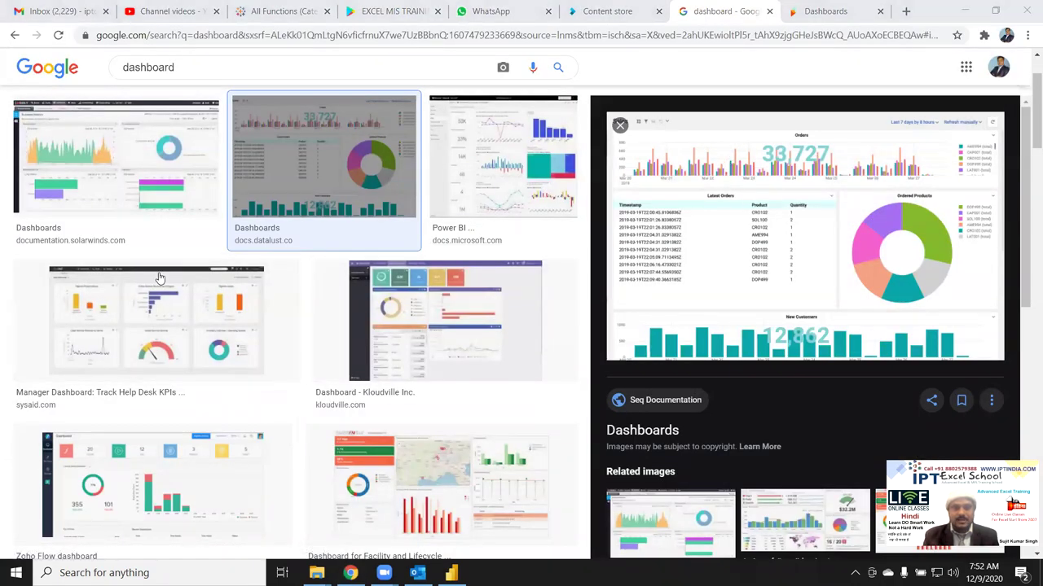
- Return to the Apr-20-filtered Power BI report and deselect the chart
key("alt+Tab")
key("alt+Tab")
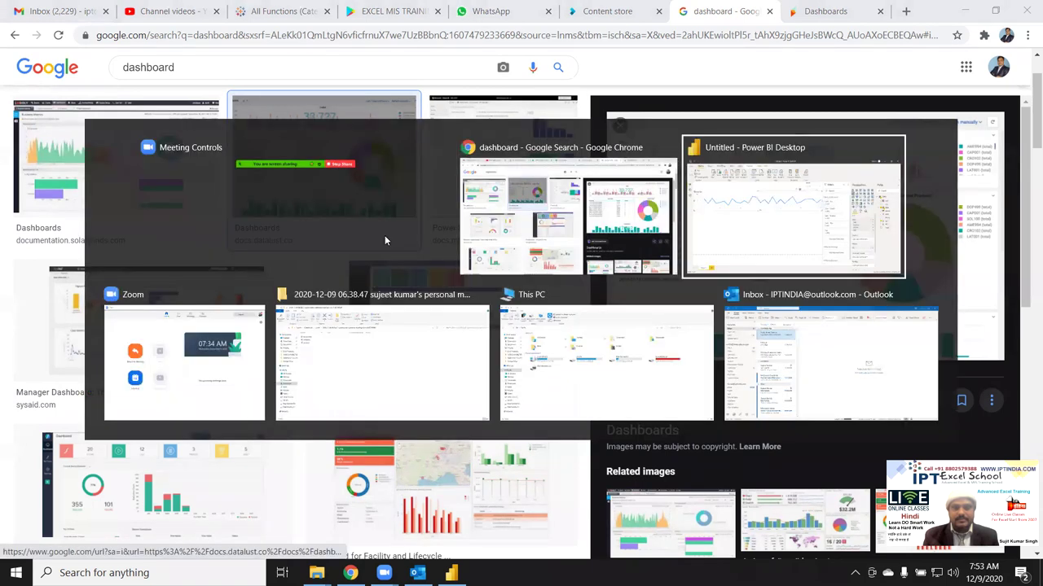
left_click(456, 299)
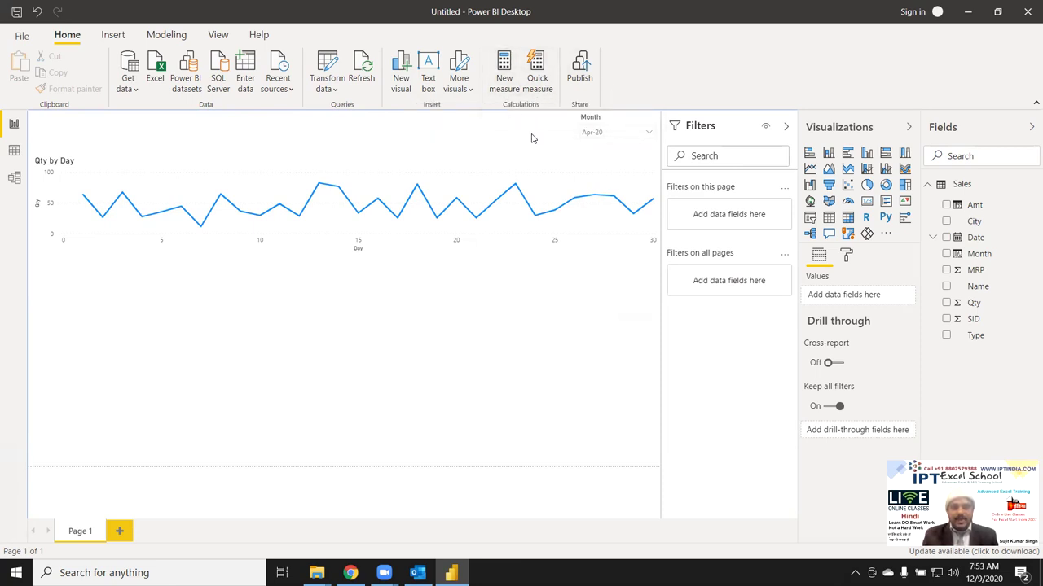
- Select the Month slicer, start a new measure and clear its default formula text
left_click(562, 169)
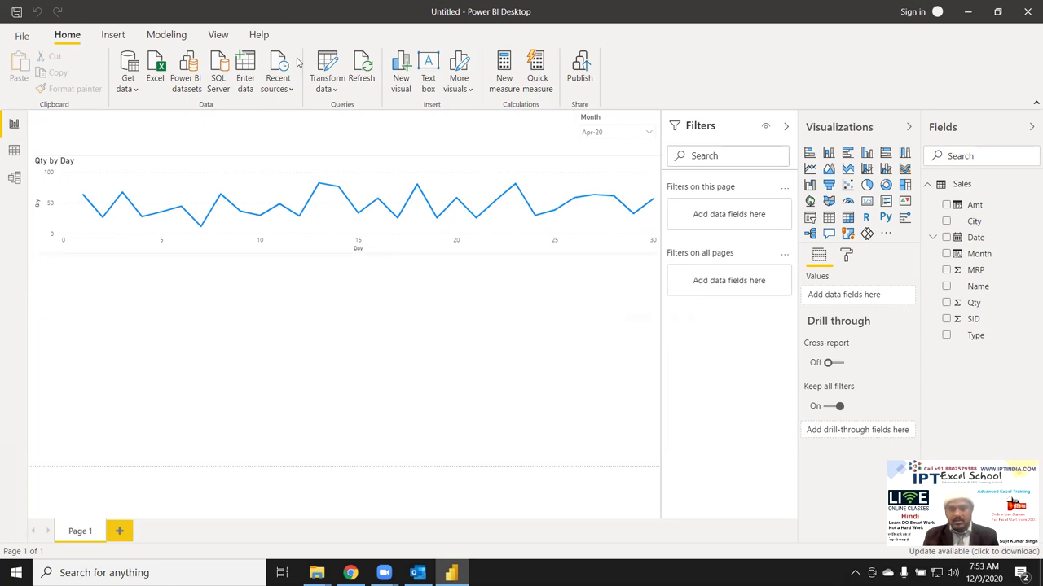
left_click(503, 81)
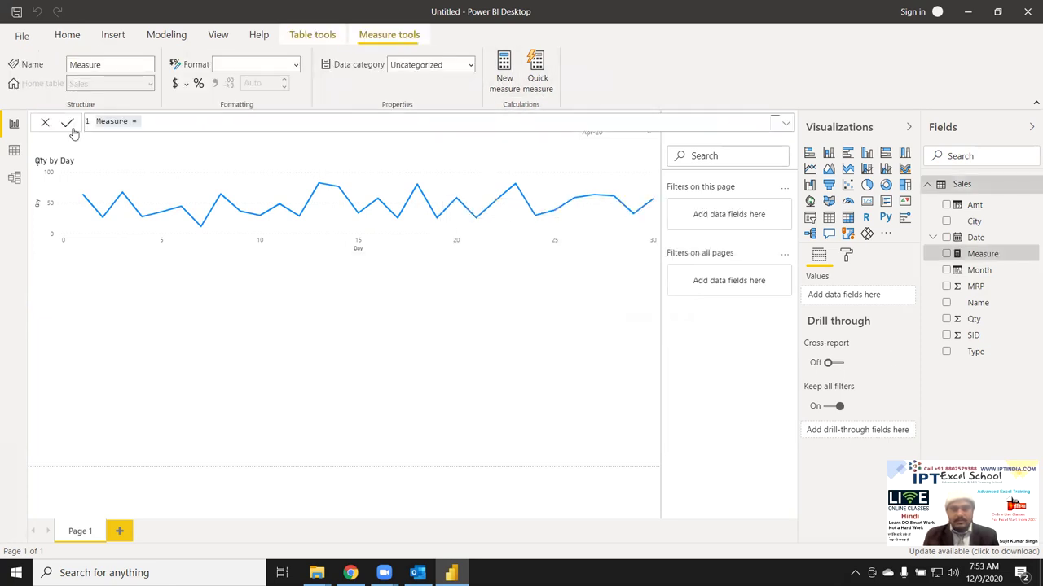
left_click(131, 121)
key("BackSpace")
key("BackSpace")
key("BackSpace")
type("TOTAL _")
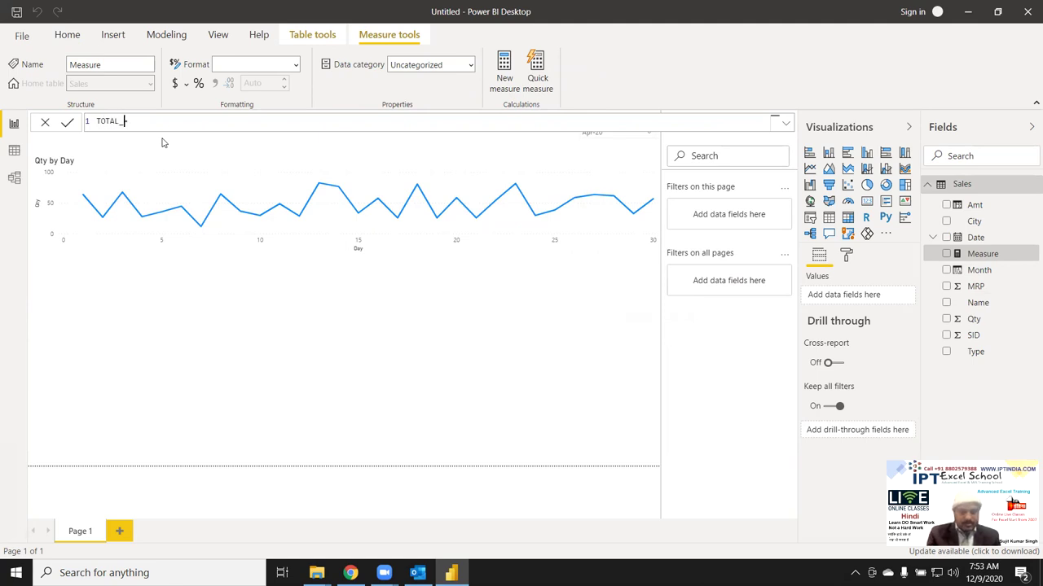
- Enter the formula TOTAL_SALES = SUM(Sales[Qty]), picking Sales[Qty] from the suggestions
type("SALES= ")
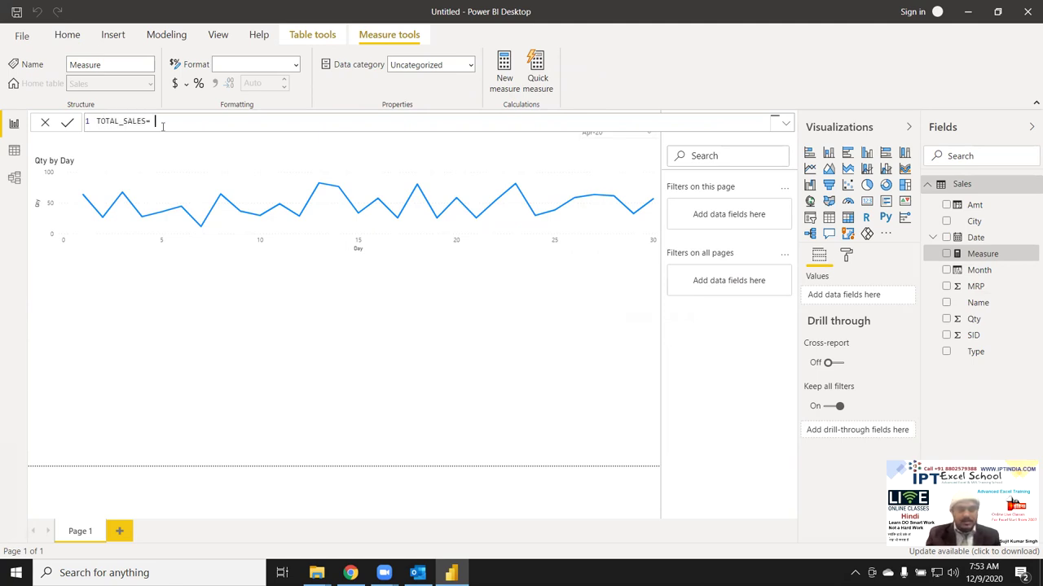
type("sum")
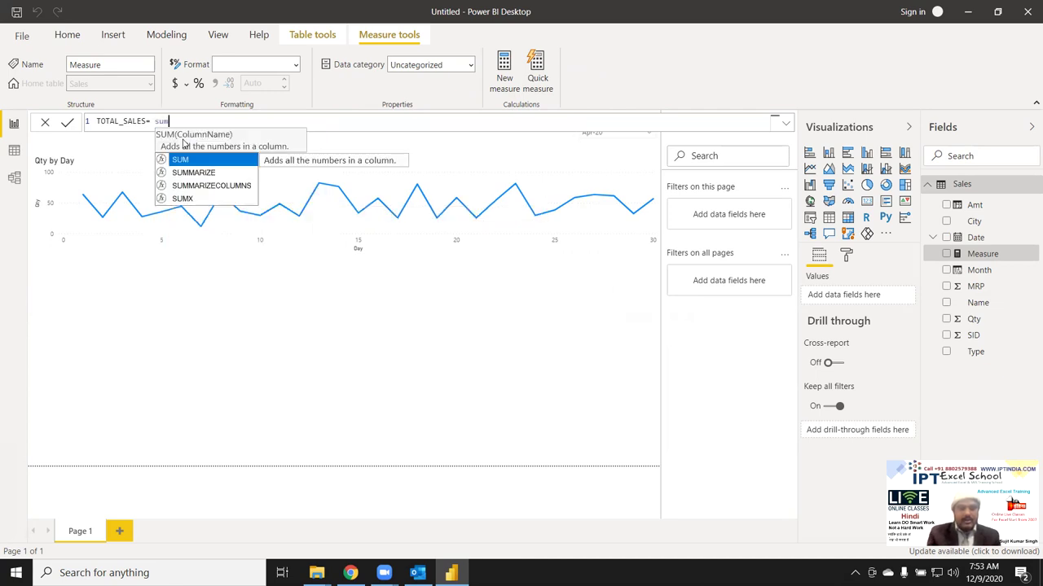
key("Tab")
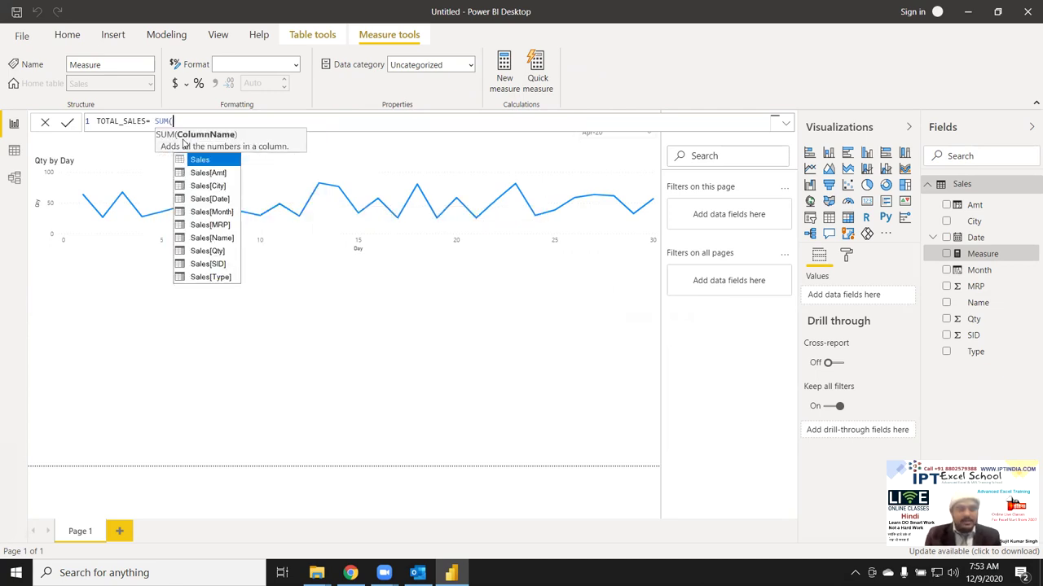
key("Down")
key("Down")
key("Down")
key("Down")
key("Down")
key("Down")
key("Down")
key("Up")
key("Up")
key("Up")
key("Down")
key("Down")
key("Down")
key("Down")
key("Down")
key("Up")
key("Up")
key("Up")
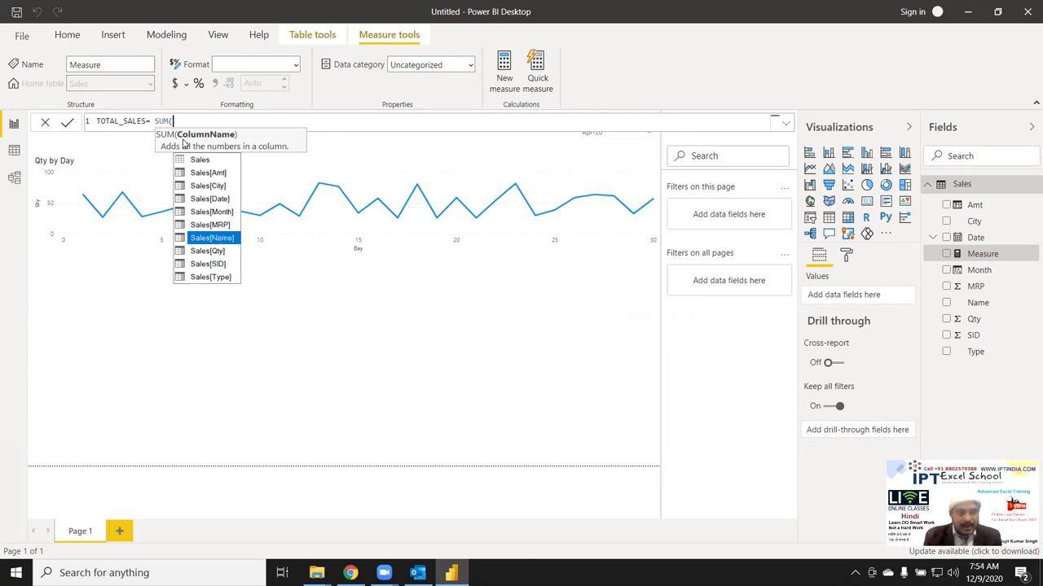
key("Up")
key("Up")
key("Up")
key("Up")
key("Up")
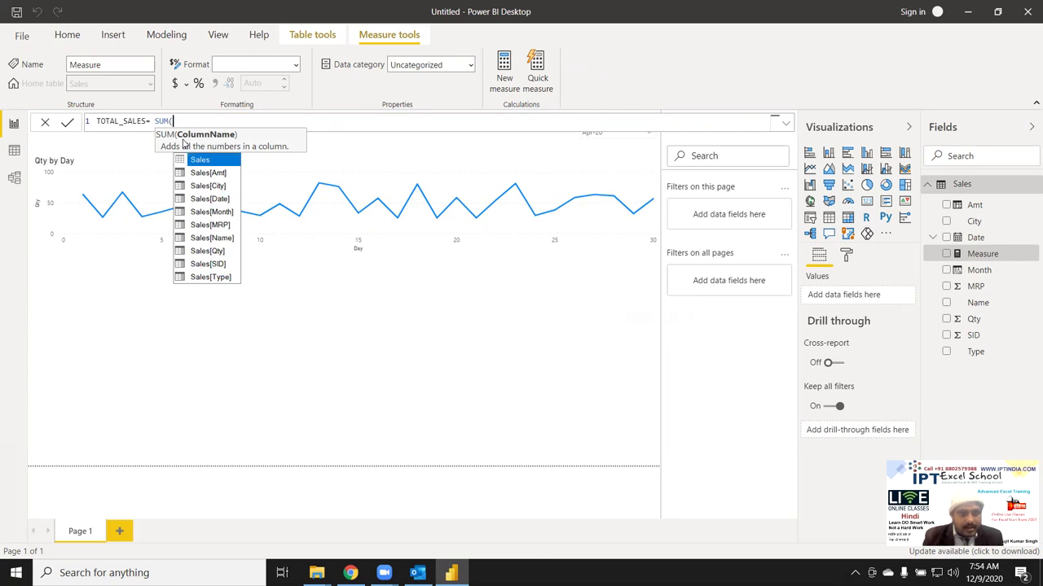
key("Down")
key("Down")
key("Down")
key("Down")
key("Down")
key("Down")
key("Down")
key("Tab")
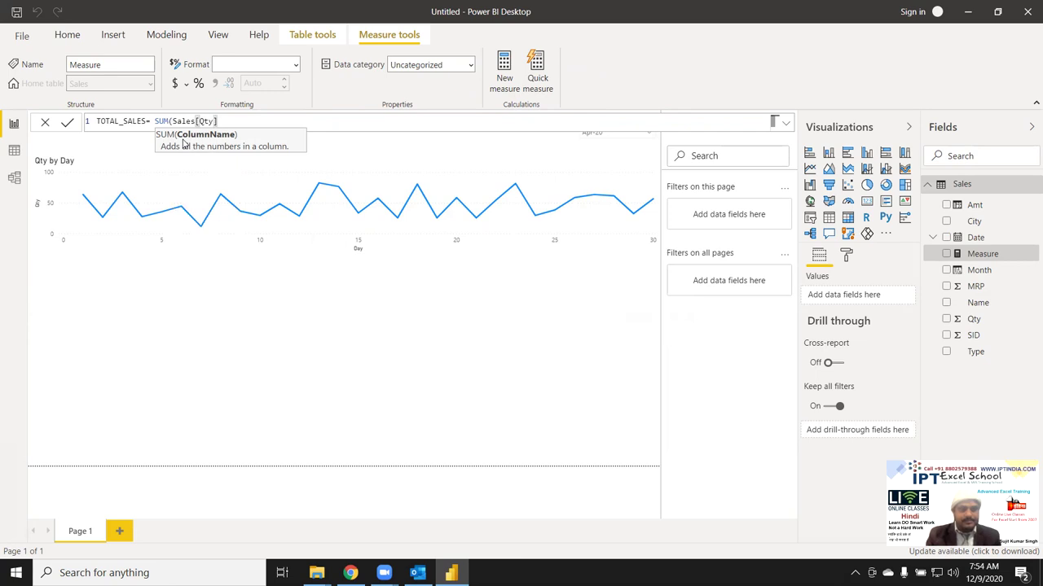
type(")")
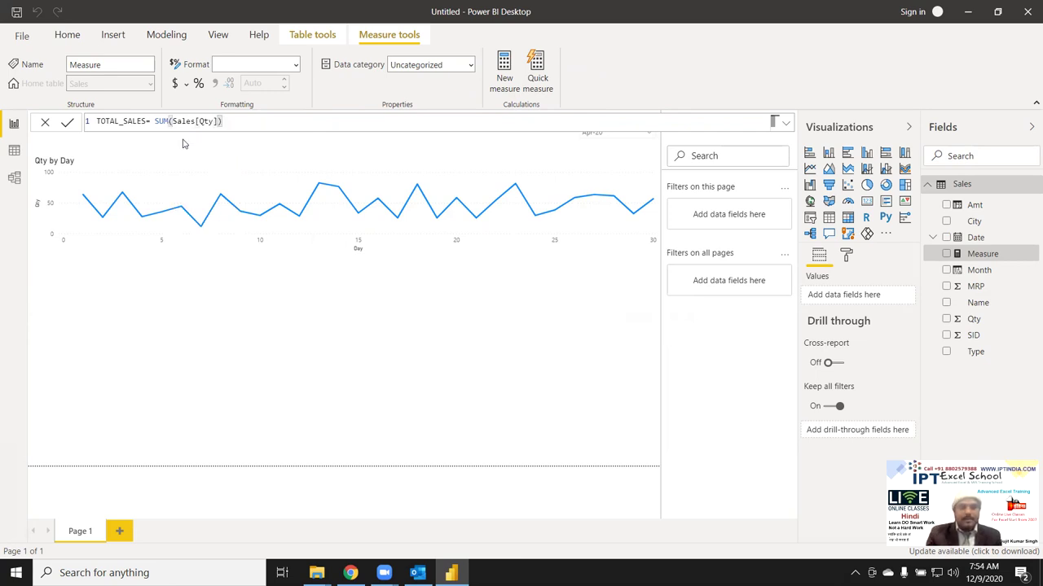
key("Return")
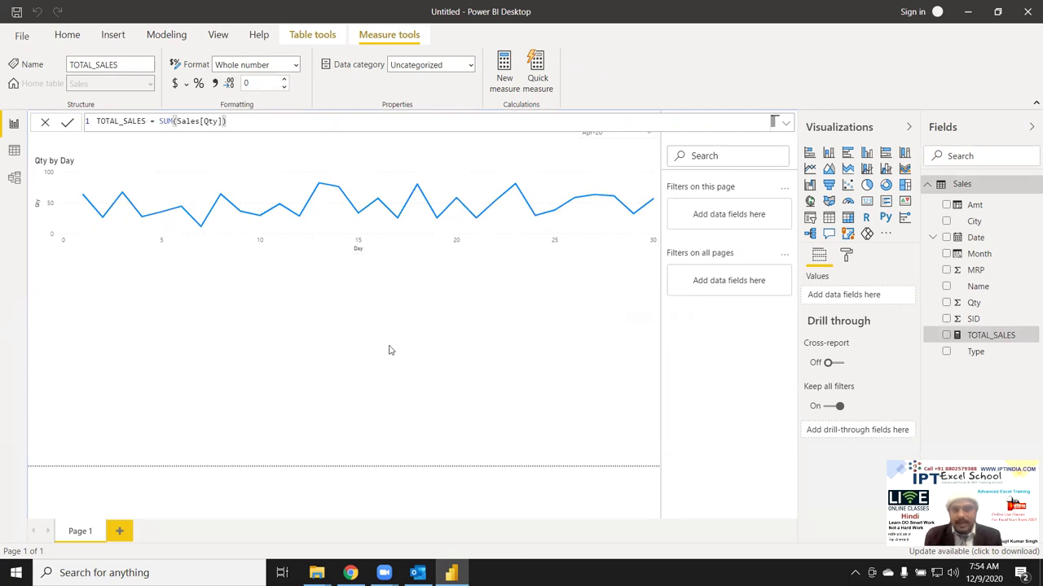
- Insert a card visual and put the TOTAL_SALES measure into it
left_click(621, 309)
left_click(865, 201)
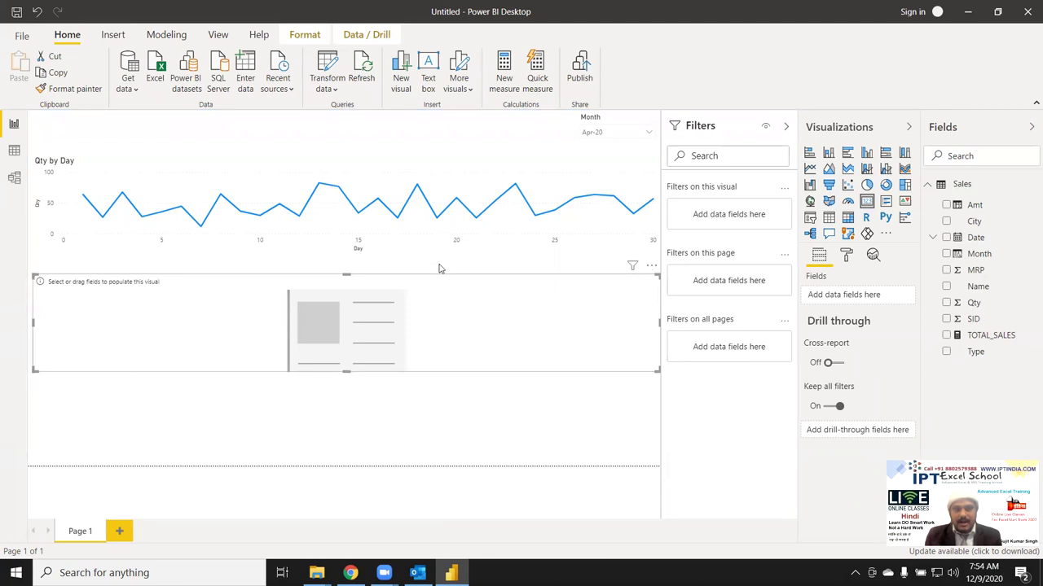
left_click(978, 359)
left_click_drag(986, 337, 400, 332)
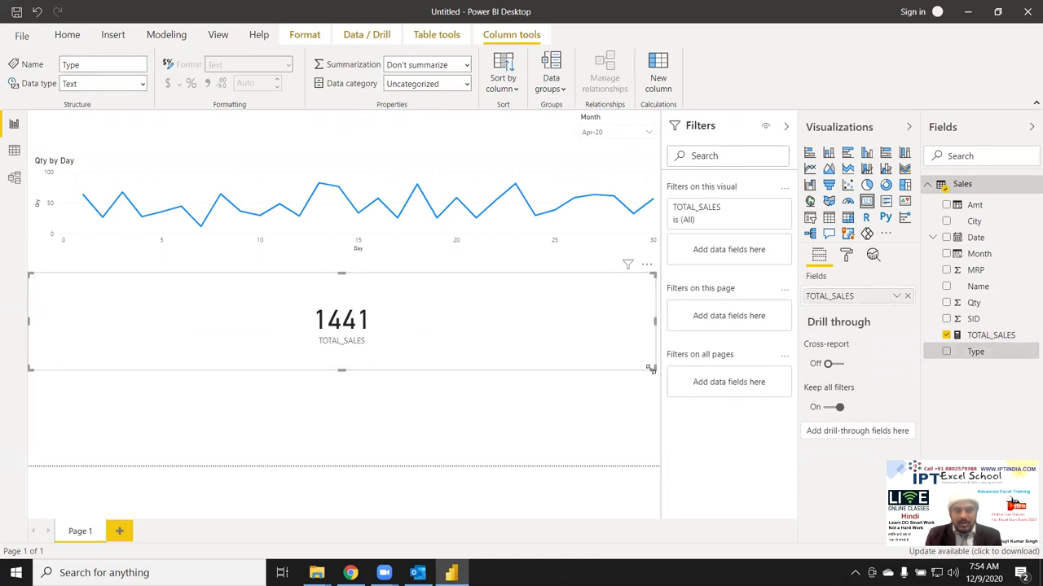
- Try Apr-21, Apr-22 and Apr-23 in the Month slicer, ending back on Apr-20
left_click(650, 132)
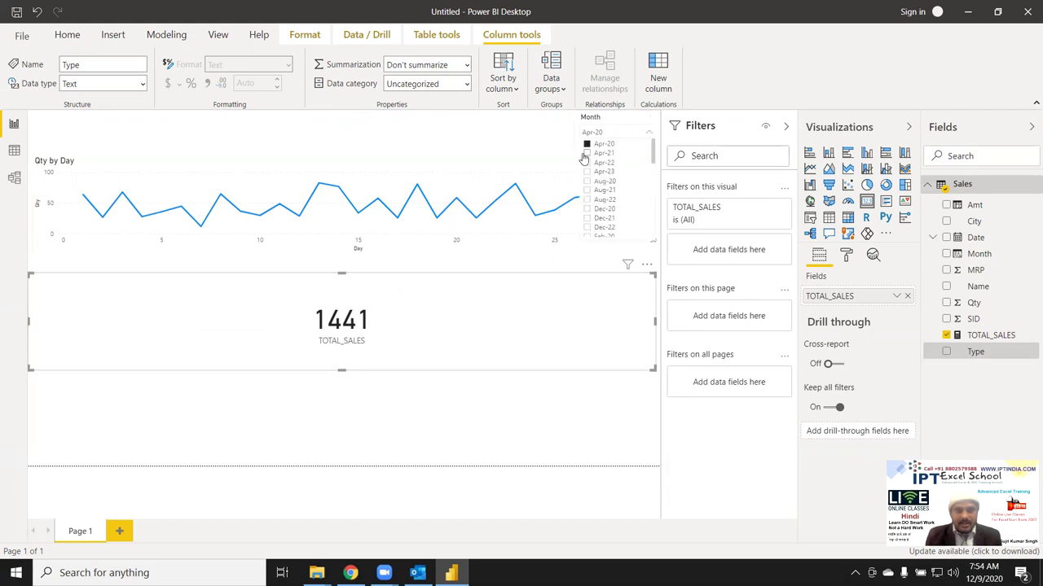
left_click(586, 154)
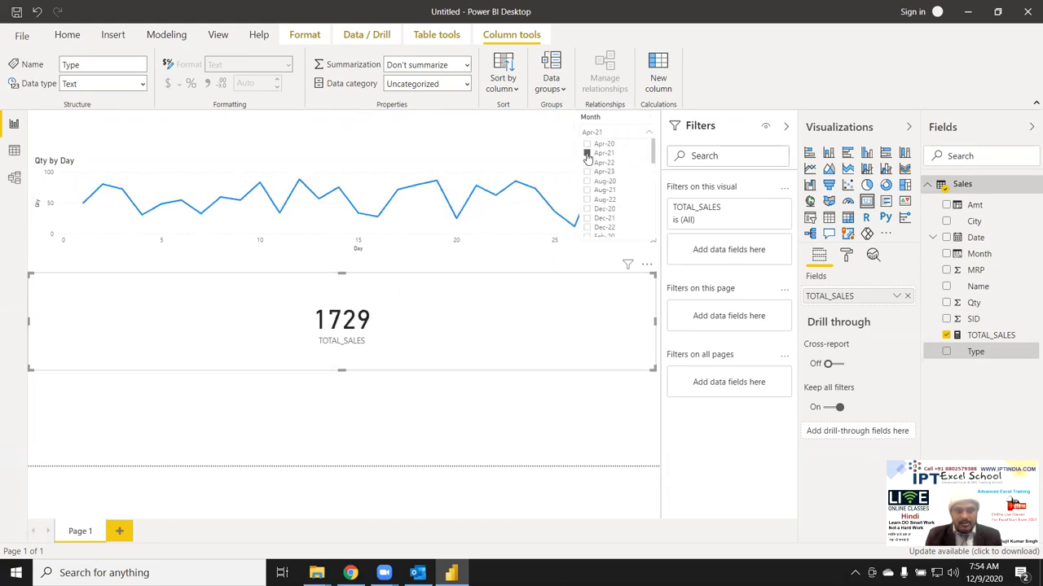
left_click(587, 164)
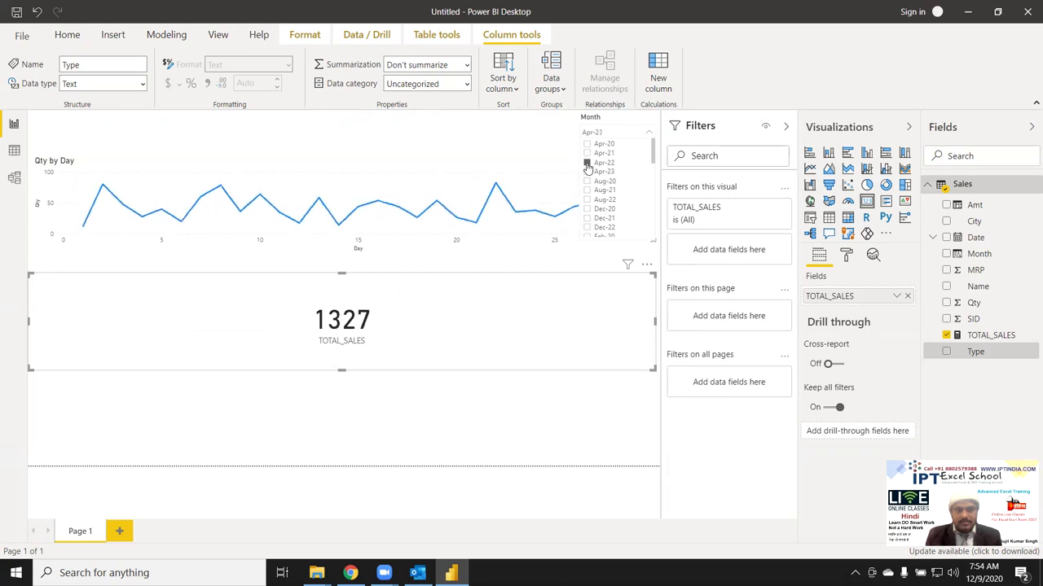
left_click(587, 172)
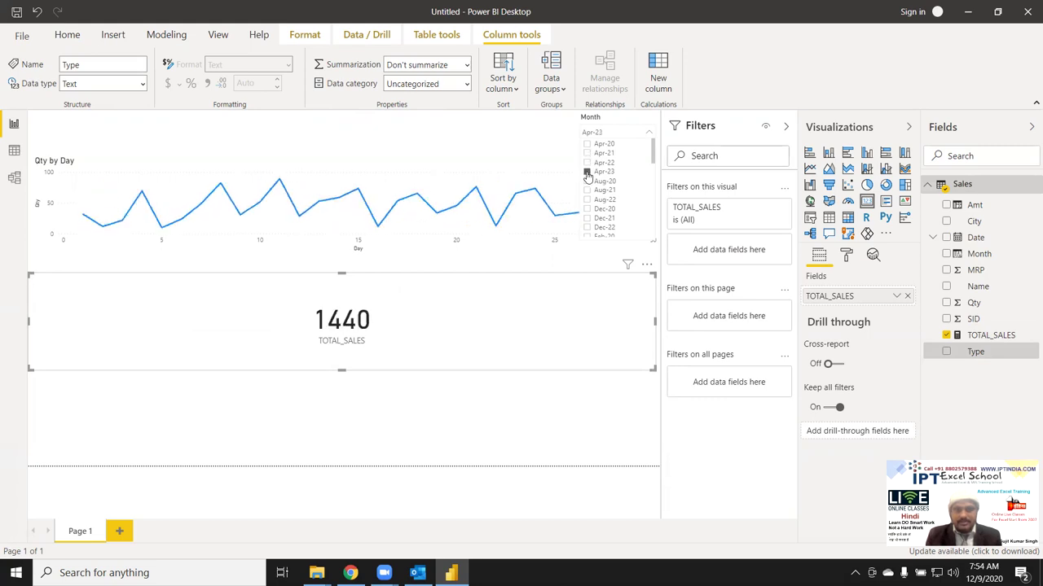
left_click(587, 165)
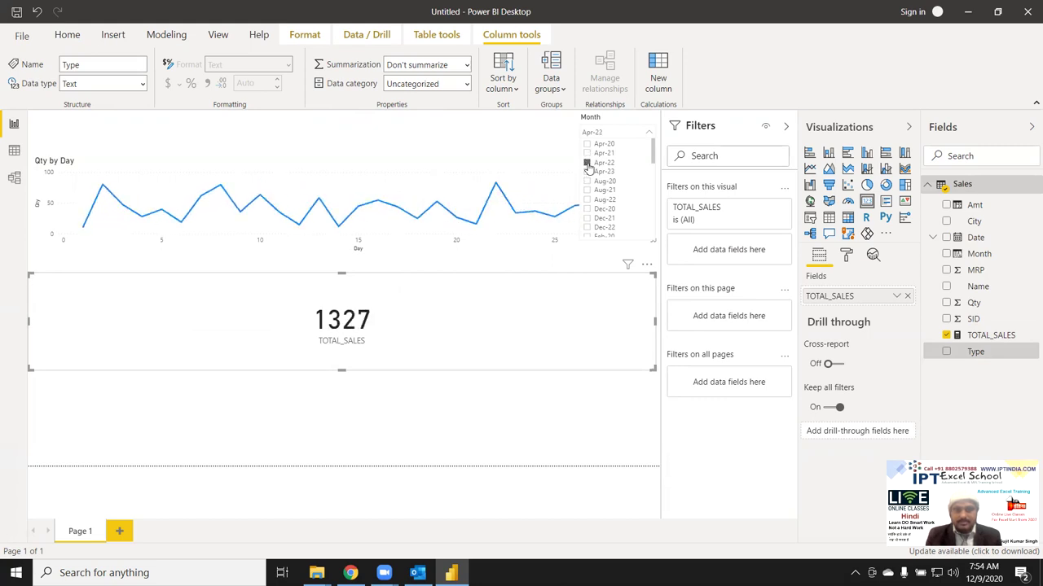
left_click(587, 144)
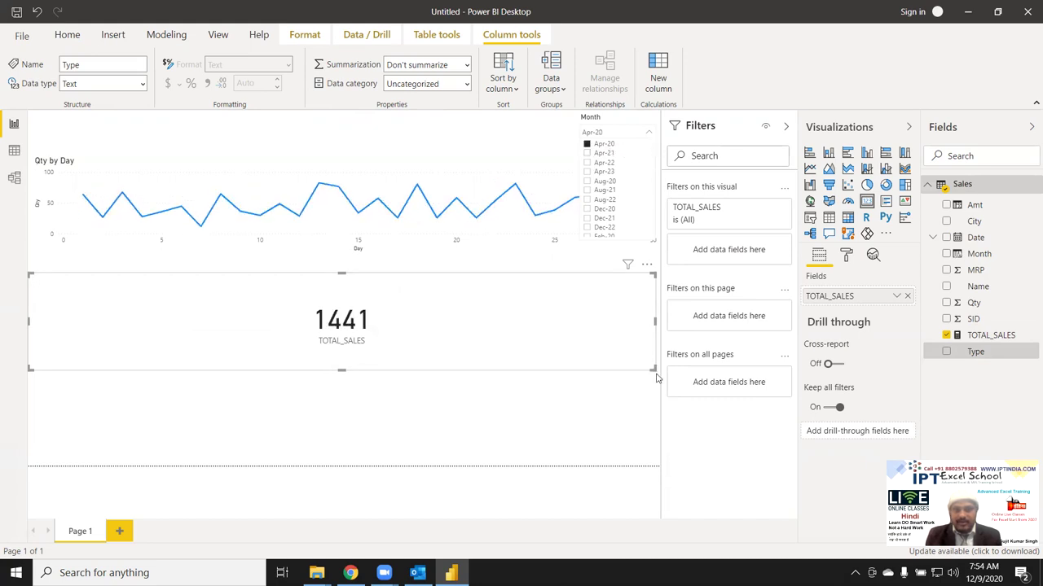
- Shrink the TOTAL_SALES card to a small box, then set the Month slicer to Apr-21
mouse_move(656, 376)
left_mouse_down()
mouse_move(145, 334)
mouse_move(98, 339)
mouse_move(234, 344)
mouse_move(363, 209)
mouse_move(181, 202)
left_mouse_up()
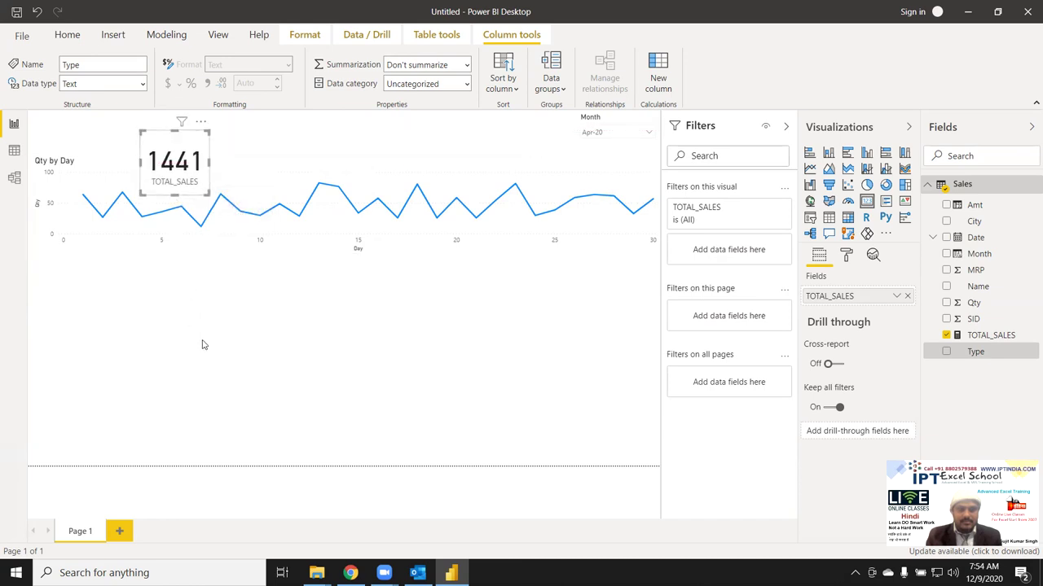
left_click(203, 345)
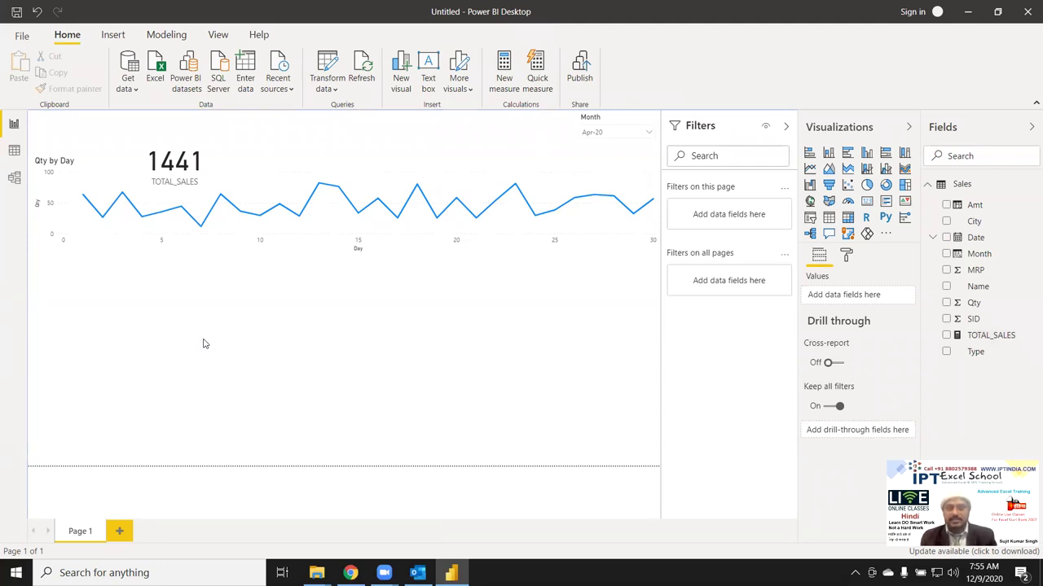
left_click(646, 131)
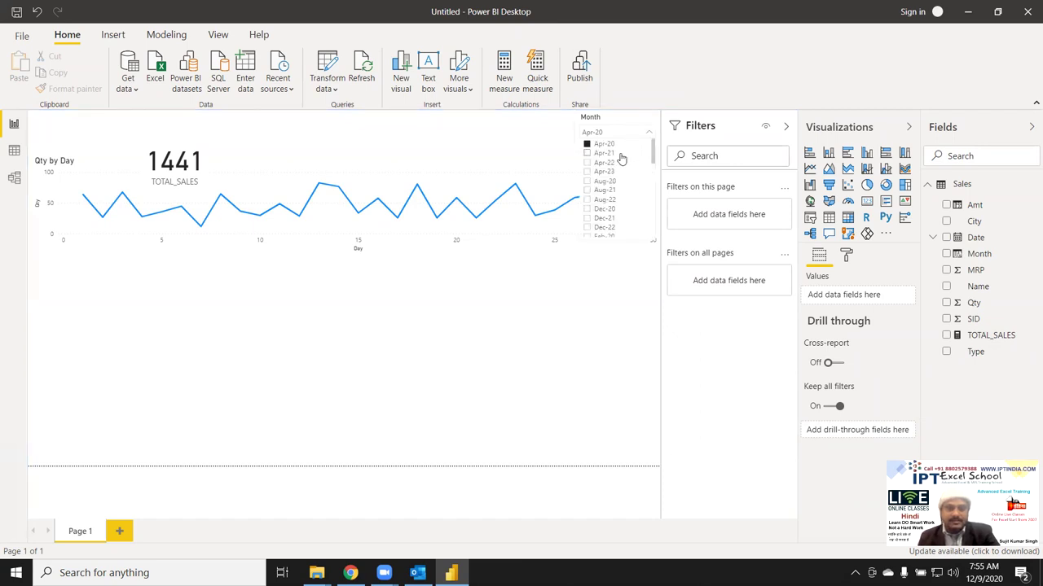
left_click(619, 154)
left_click(603, 163)
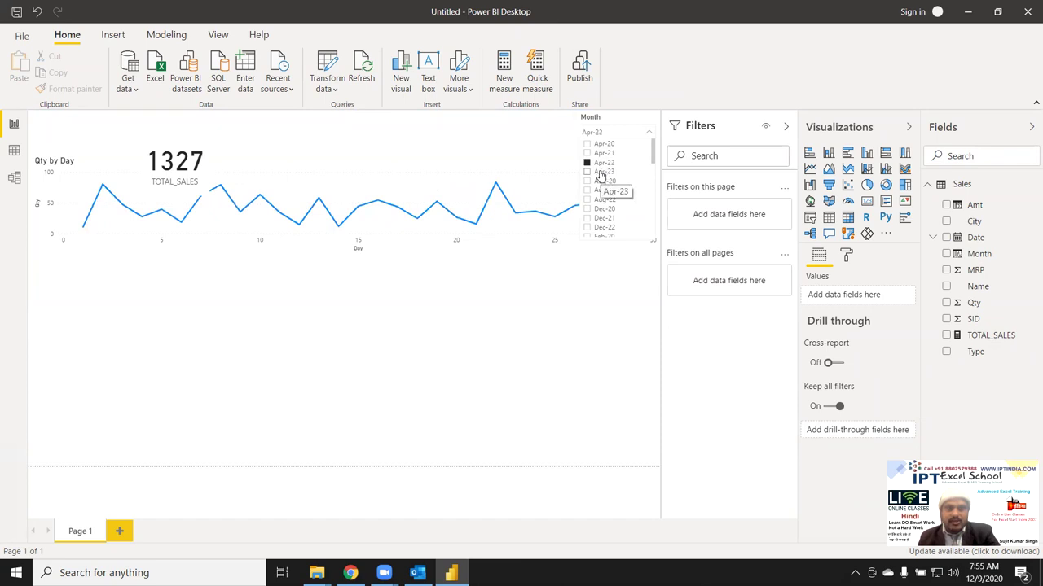
left_click(600, 173)
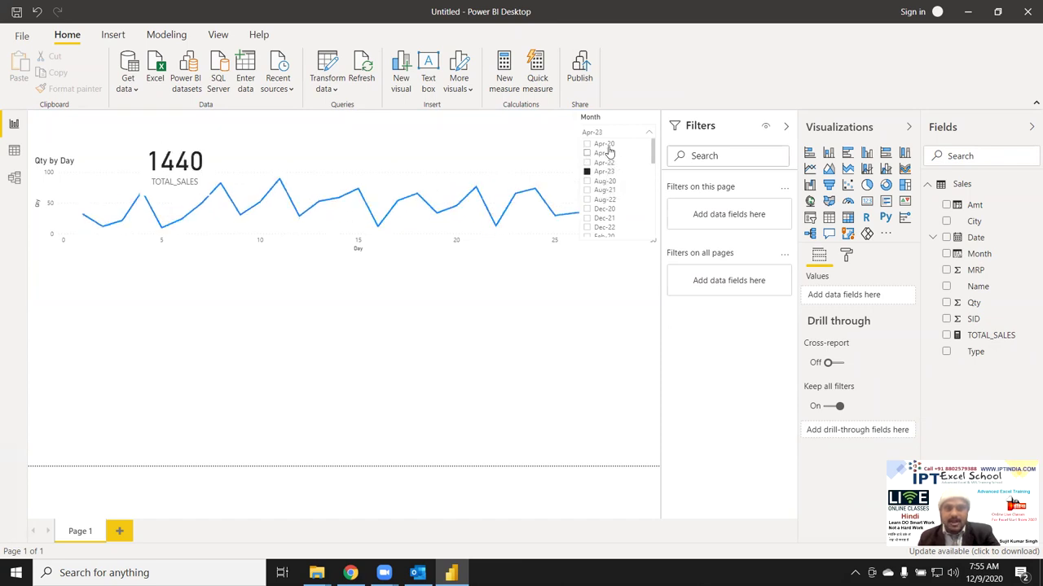
left_click(607, 153)
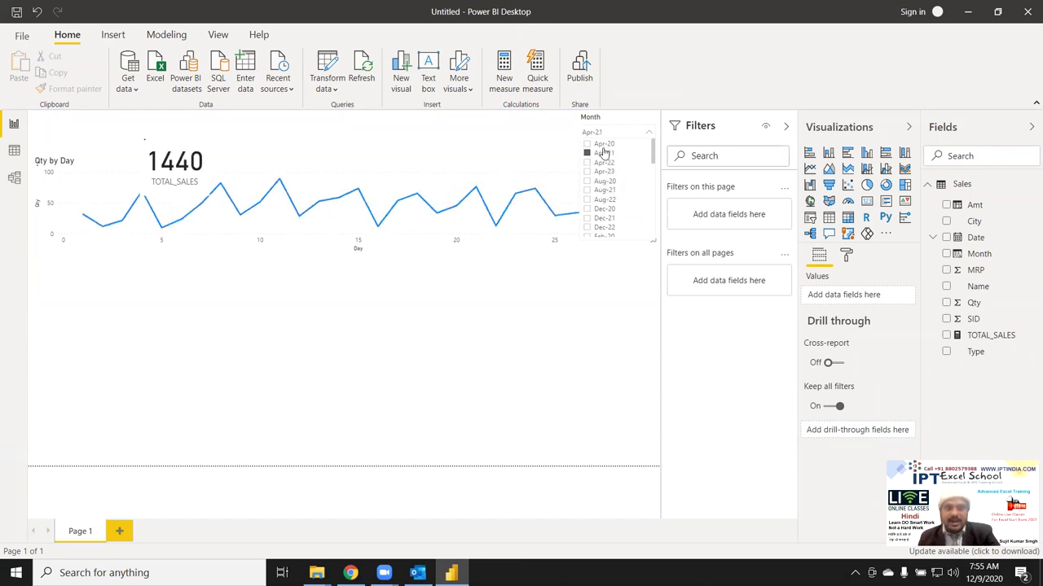
left_click(420, 299)
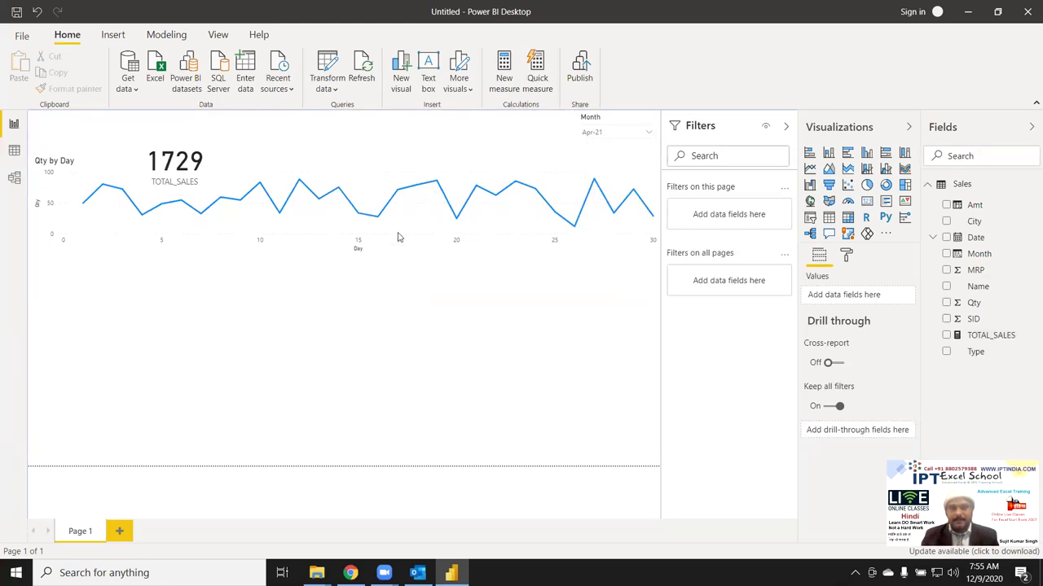
- In Data view, select the Sales table's Amt and Month columns and check Table tools
left_click(10, 152)
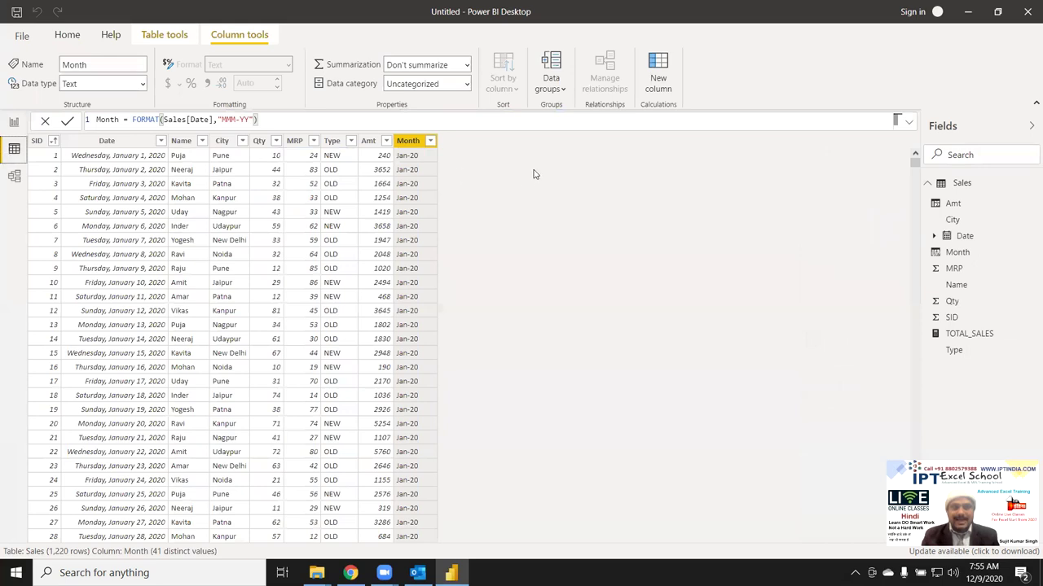
left_click(374, 171)
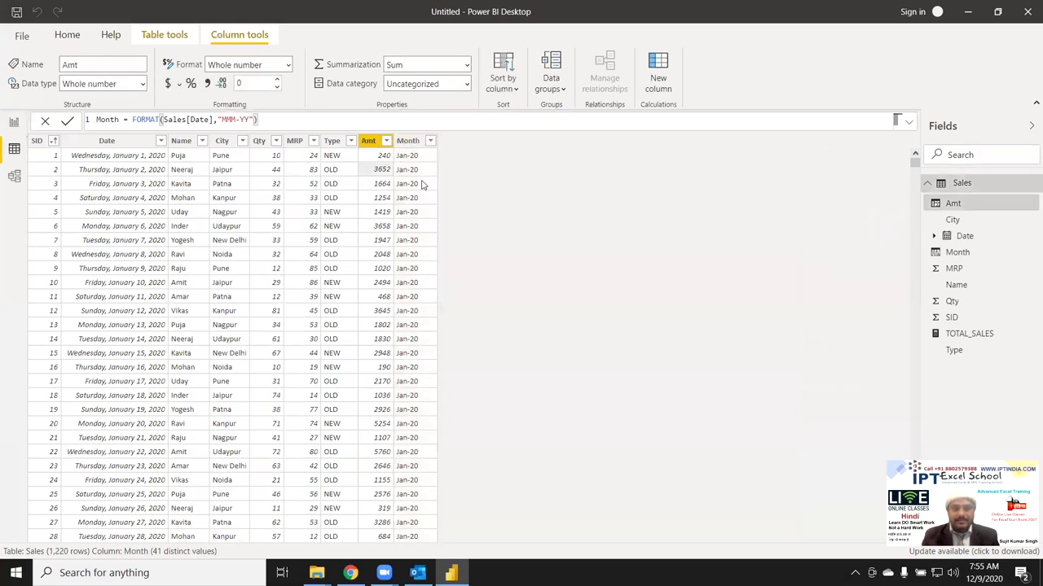
left_click(417, 172)
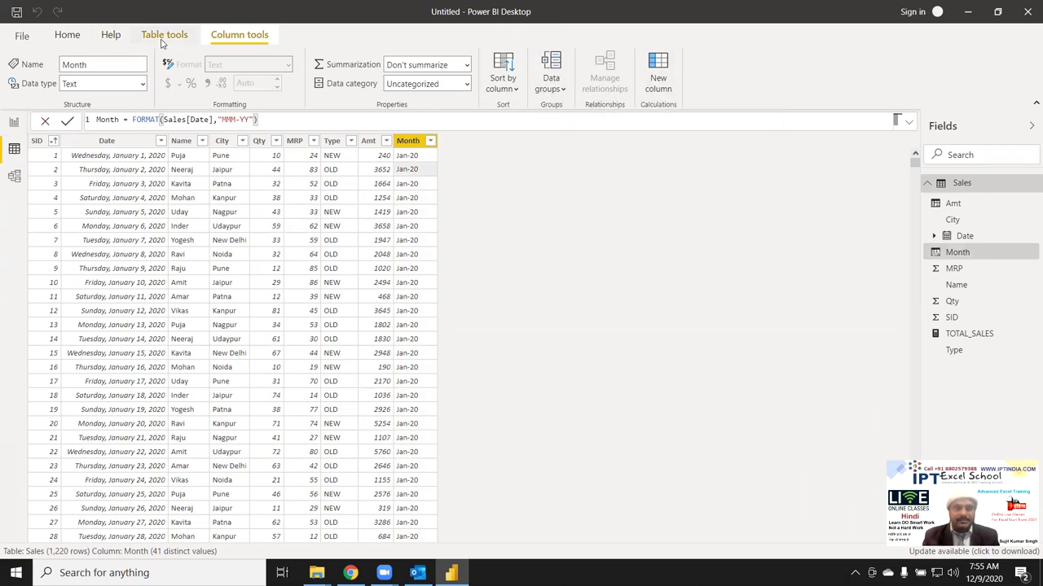
left_click(164, 34)
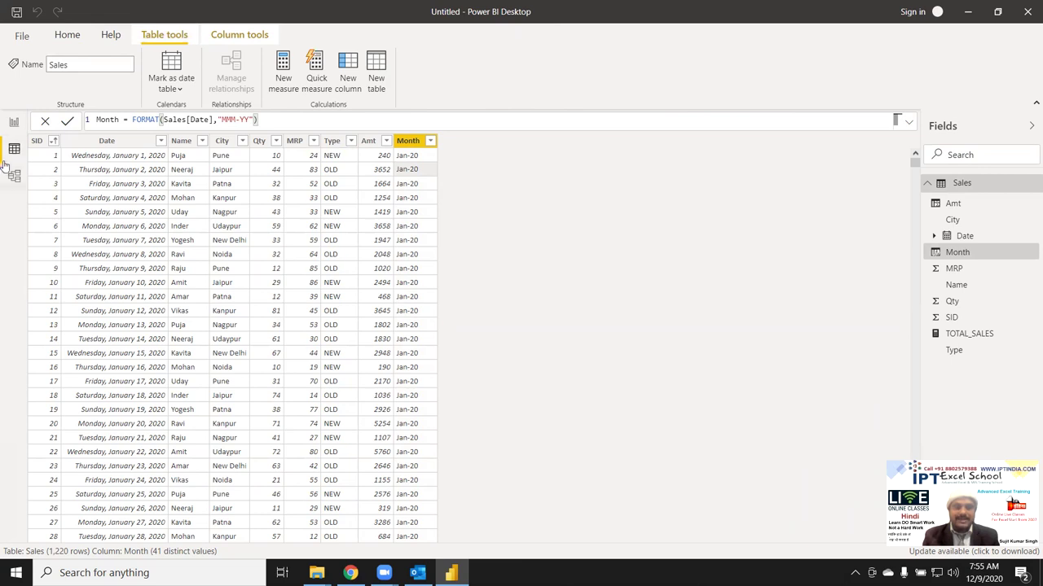
left_click(14, 123)
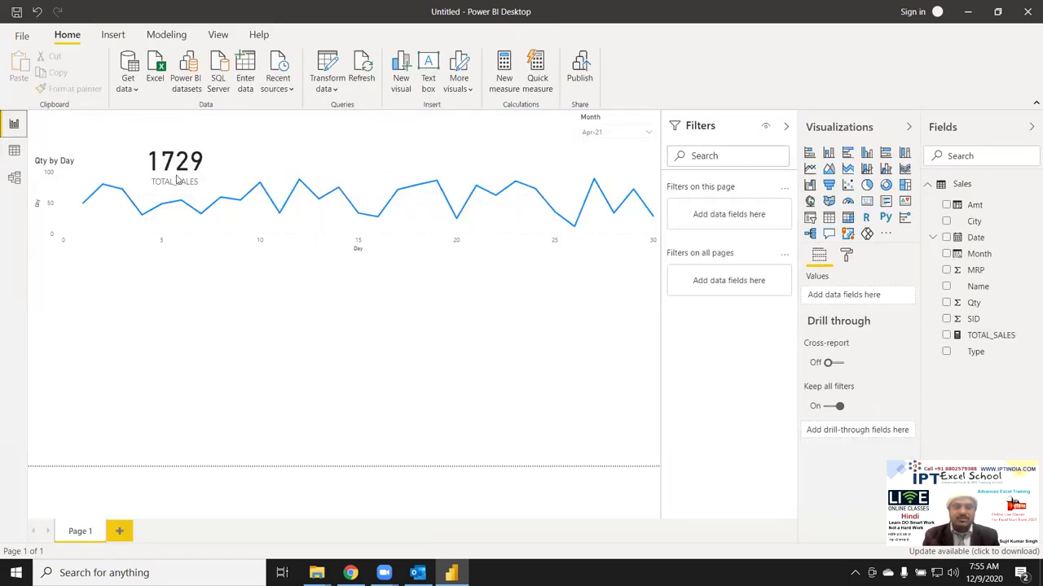
left_click(14, 150)
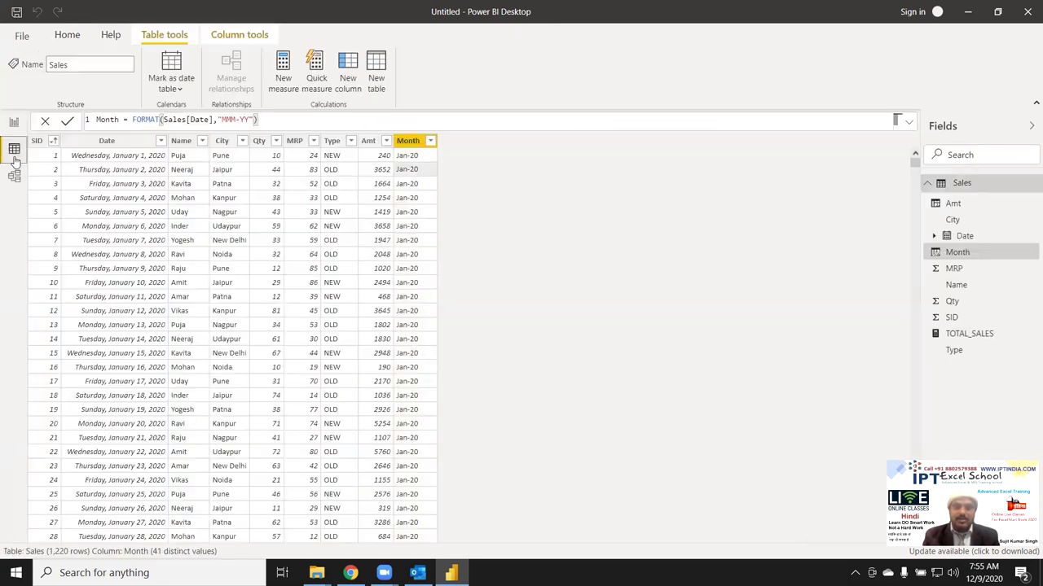
- Create a calculated table TOTAL_Sales = sum(Sales[Qty]) and reopen its formula for editing
left_click(380, 88)
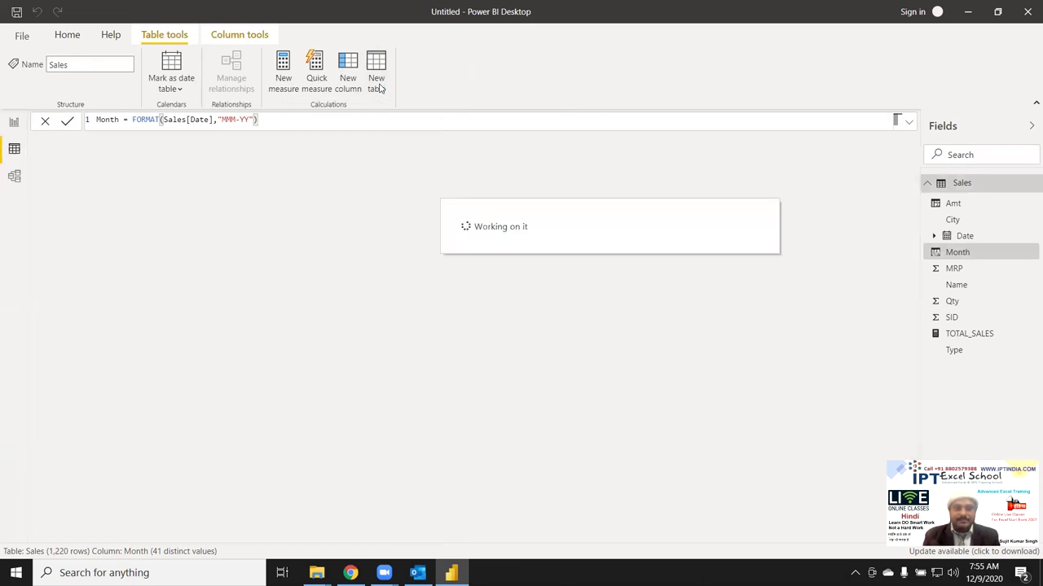
double_click(114, 120)
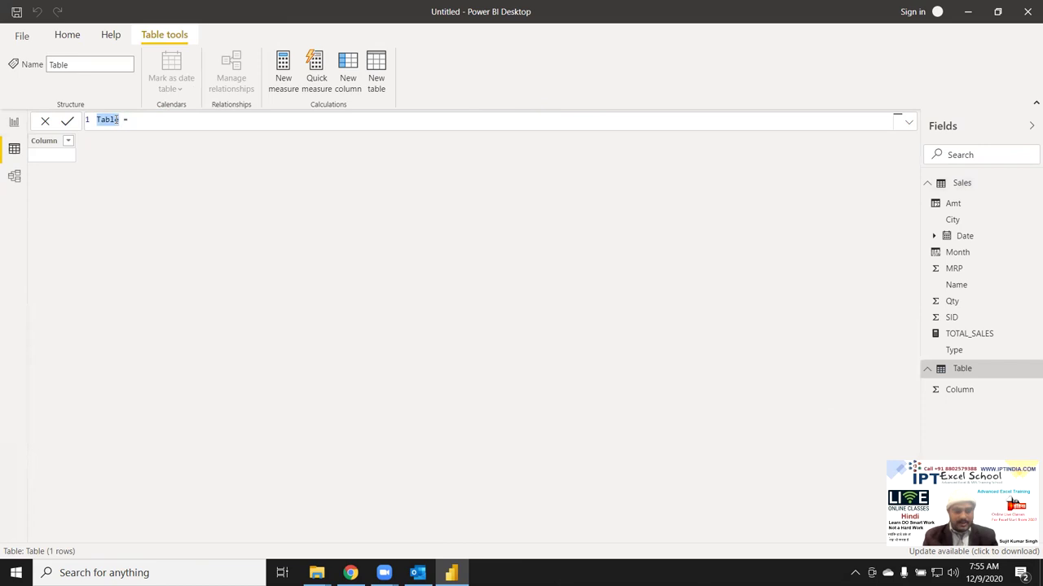
type("TOTAL_")
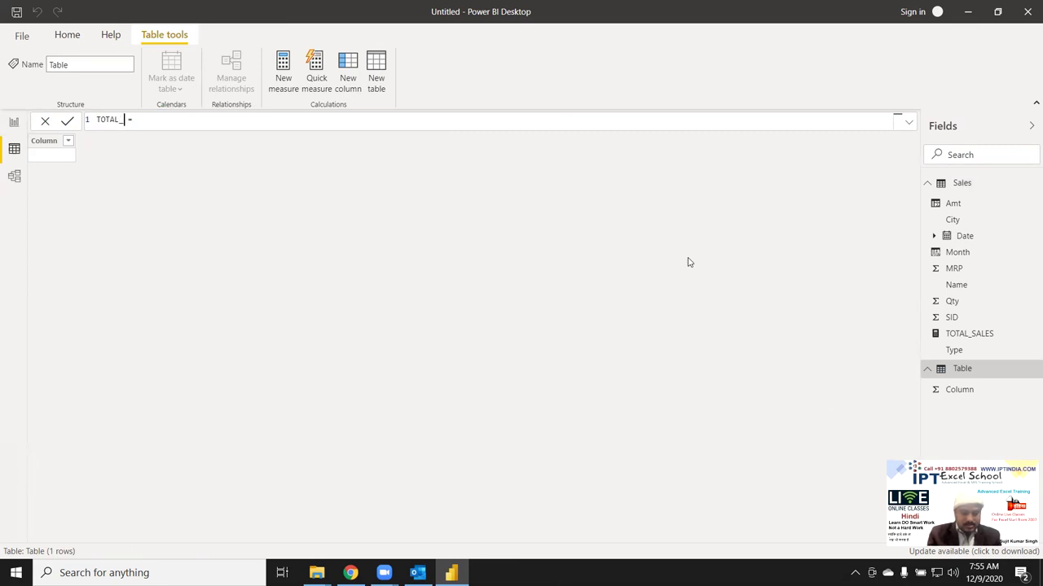
type("s")
left_click(202, 122)
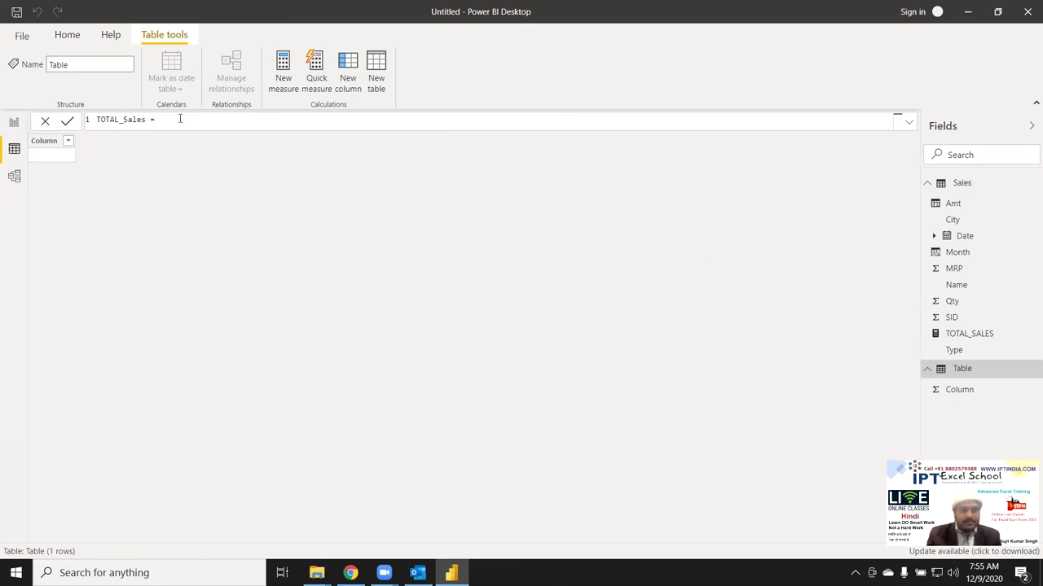
type("sum")
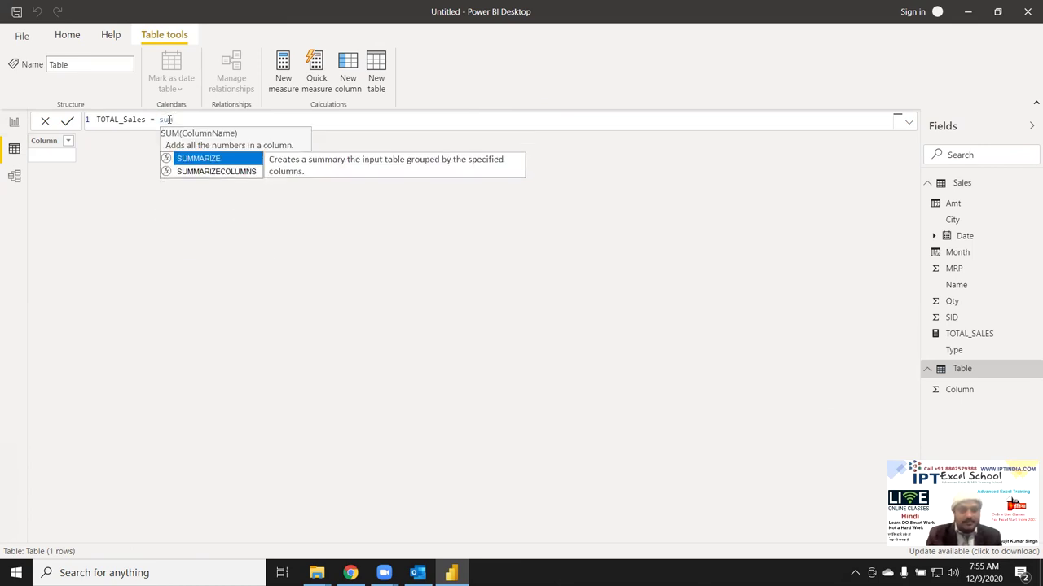
type("(")
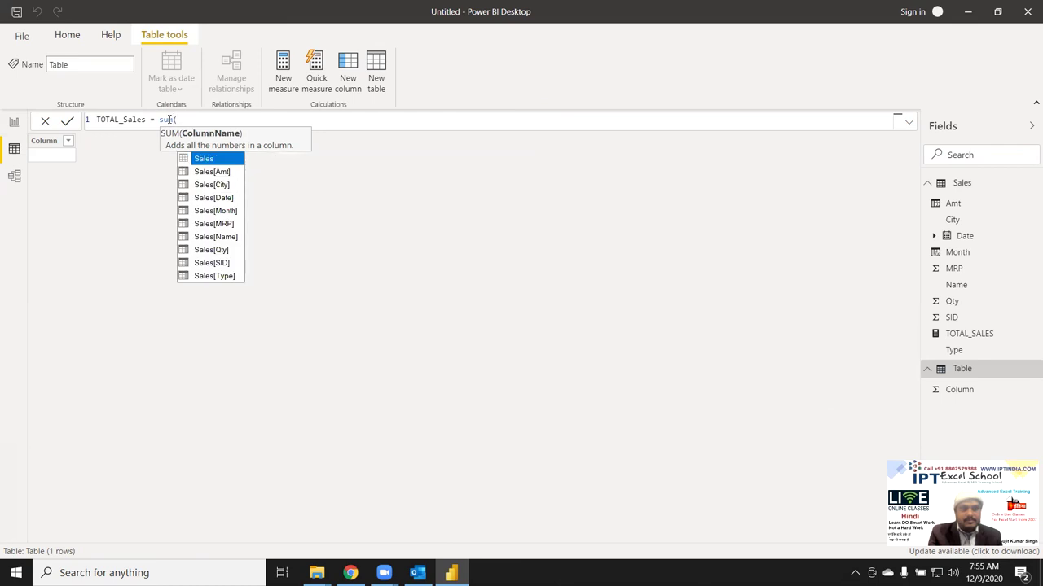
key("Down")
key("Down")
key("Down")
key("Down")
key("Down")
key("Down")
key("Down")
key("Tab")
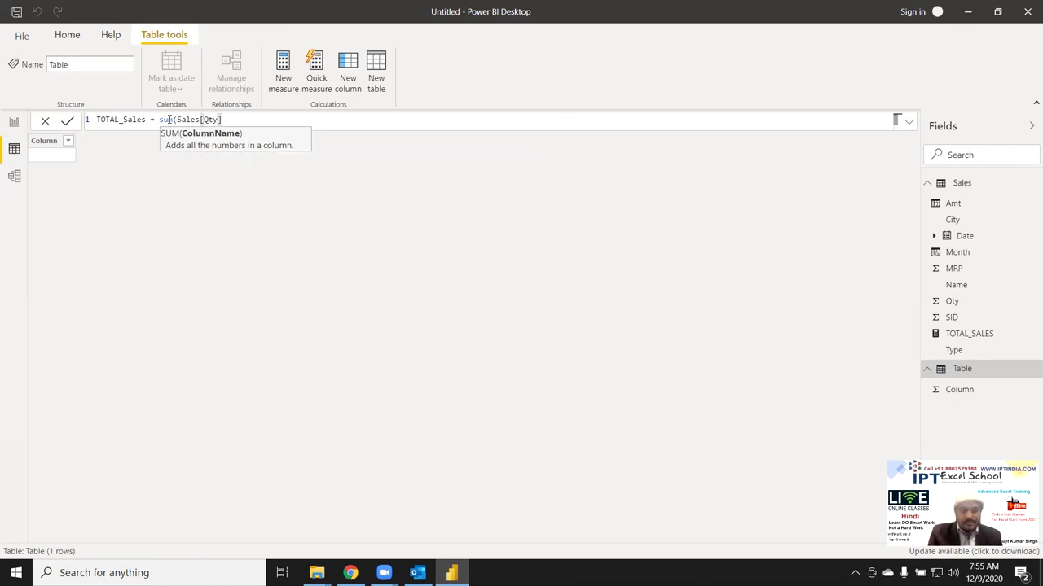
type(")")
key("Return")
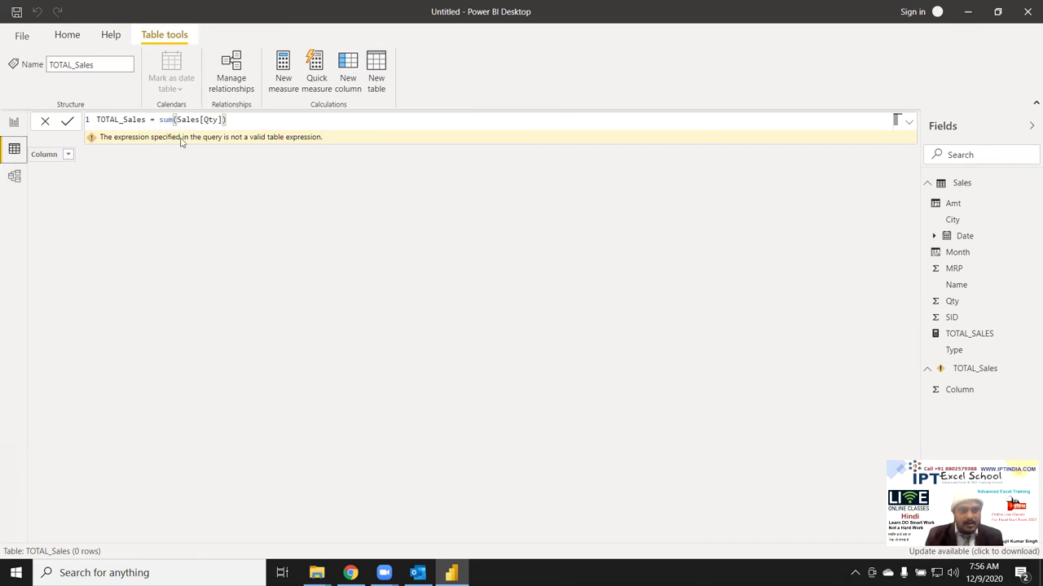
left_click(239, 120)
- Replace the TOTAL_Sales formula with ALL(Sales[Name]) to list the distinct names
key("BackSpace")
key("BackSpace")
key("BackSpace")
key("BackSpace")
key("BackSpace")
key("BackSpace")
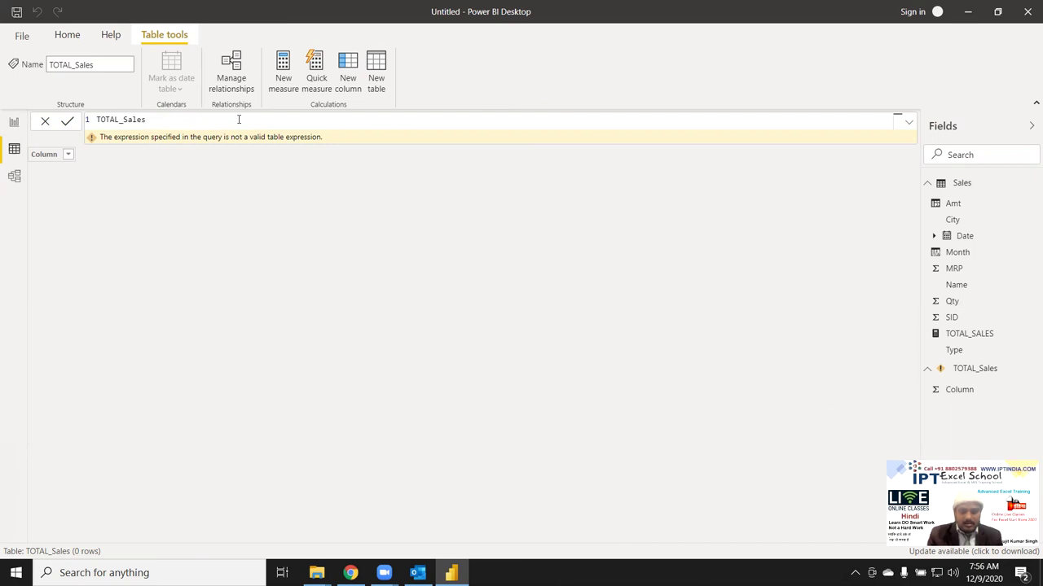
type("=a;")
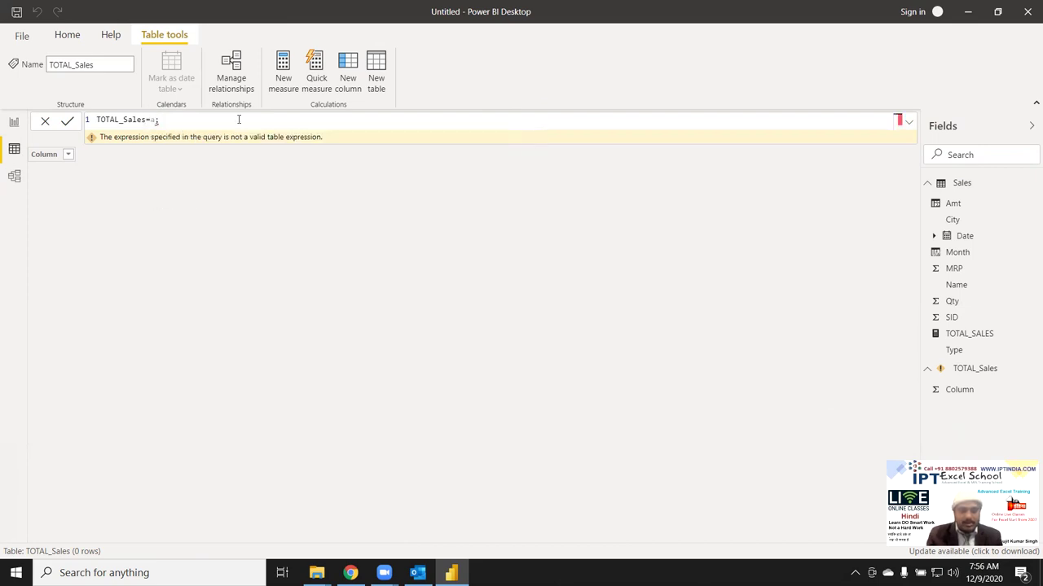
key("BackSpace")
key("Down")
key("Down")
key("Tab")
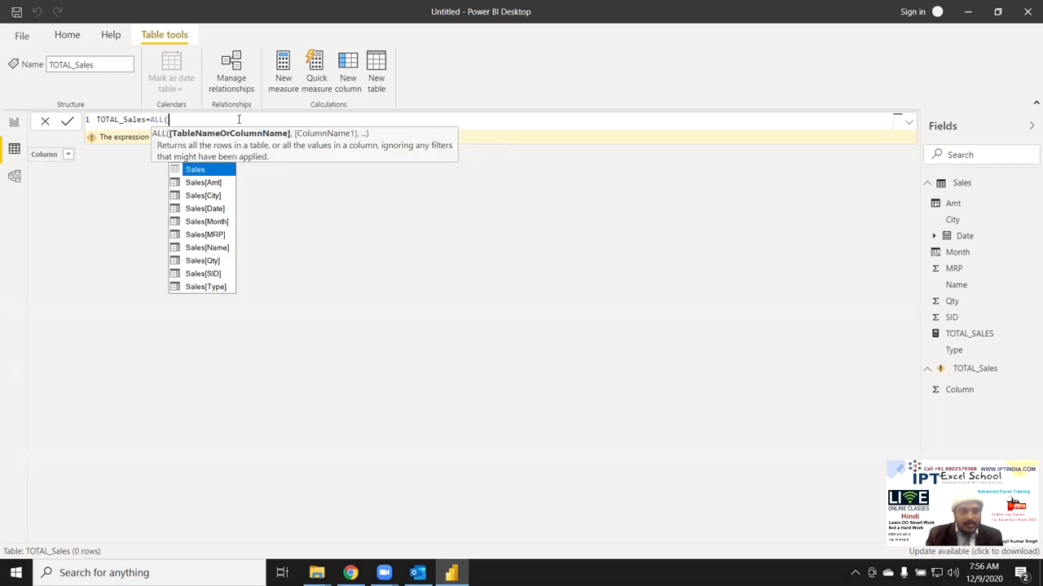
key("Down")
key("Down")
key("Down")
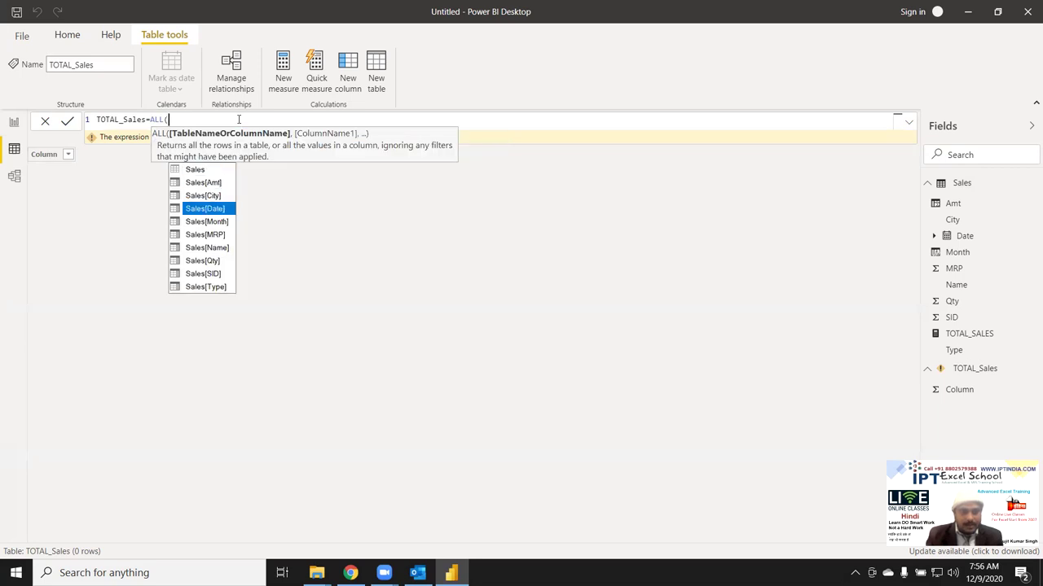
key("Up")
key("Down")
key("Down")
key("Down")
key("Down")
key("Tab")
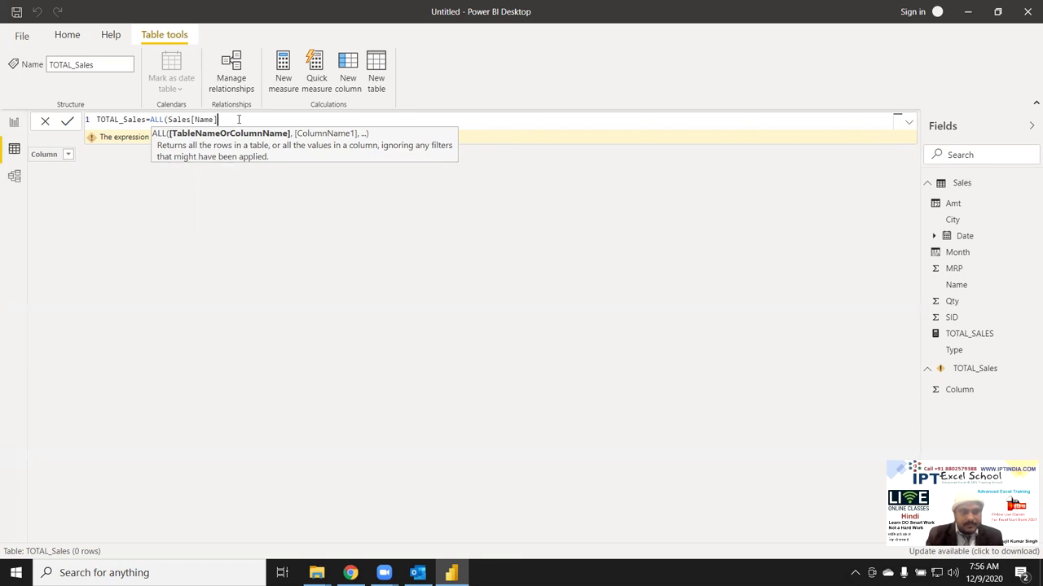
type(")")
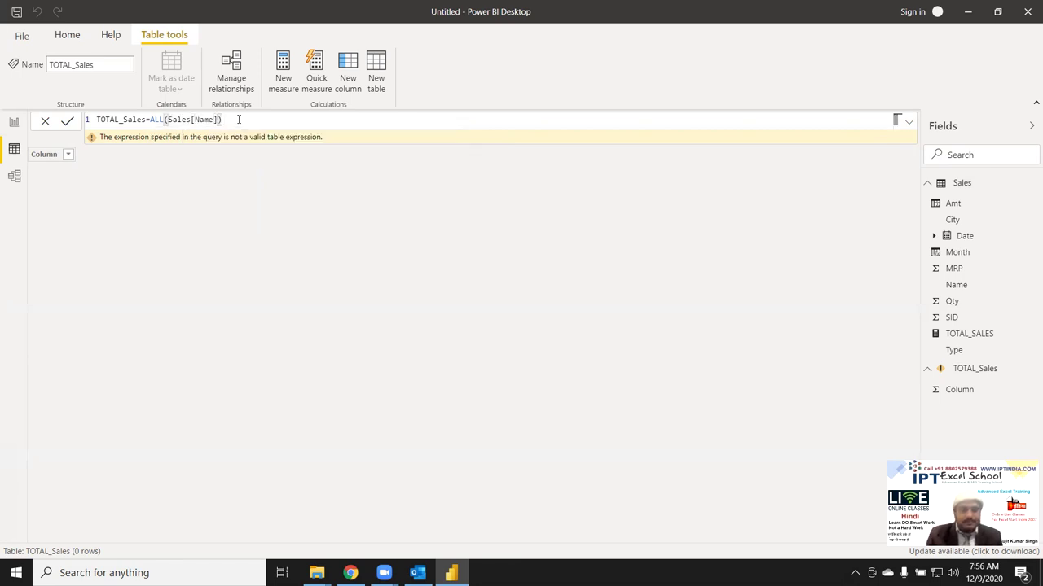
key("Return")
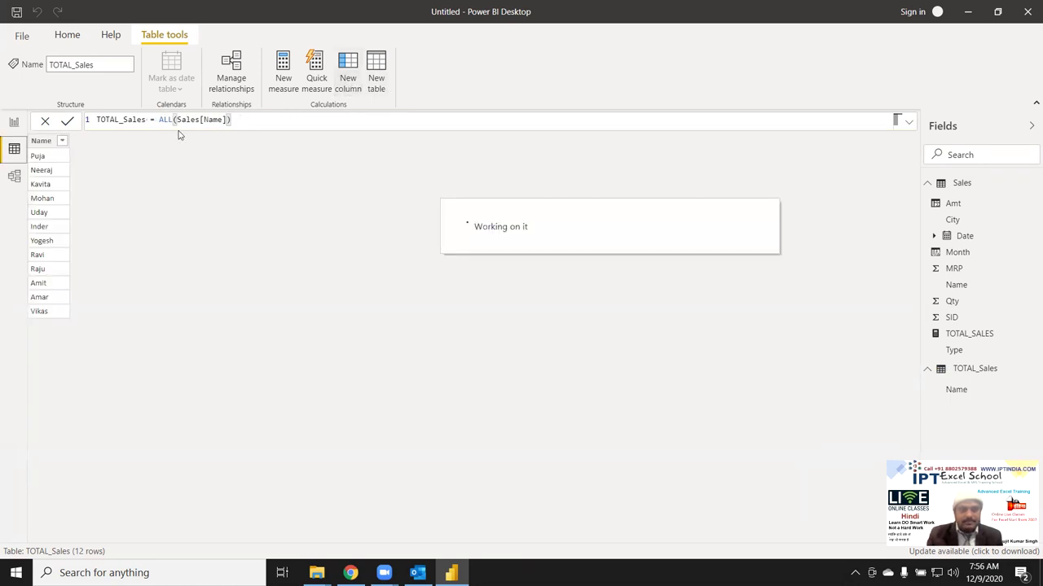
- Start a new TOTAL_Sales column named Sales_Qty using the SUMX function
double_click(121, 118)
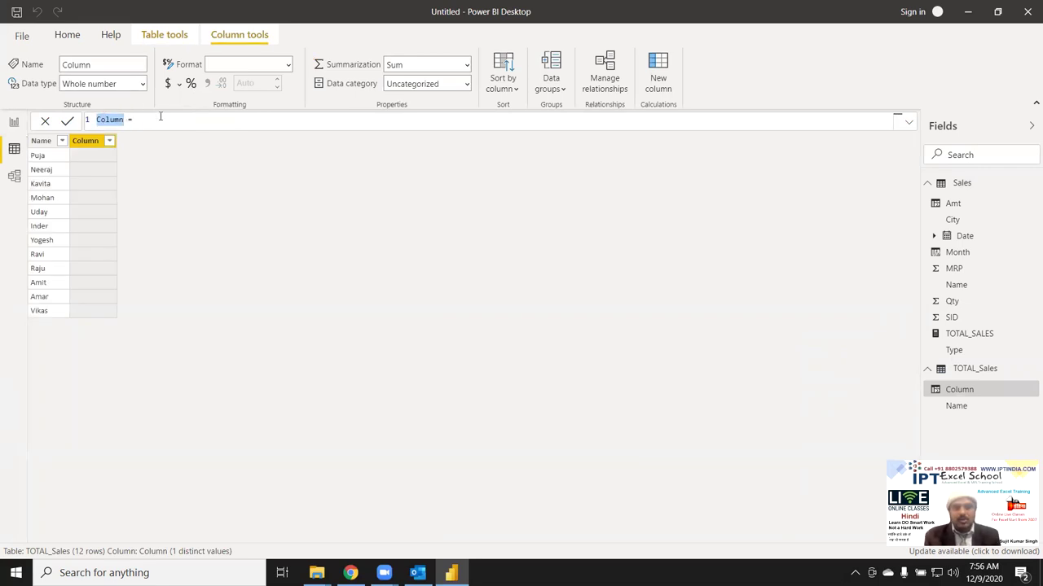
type("TOTAL")
key("BackSpace")
key("BackSpace")
key("BackSpace")
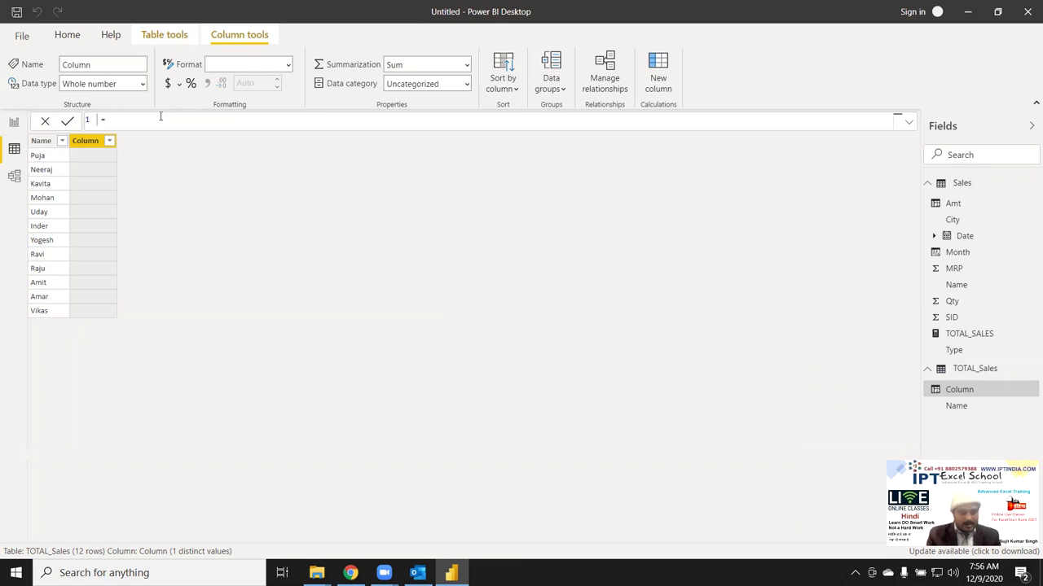
type("Sales_Qty = ")
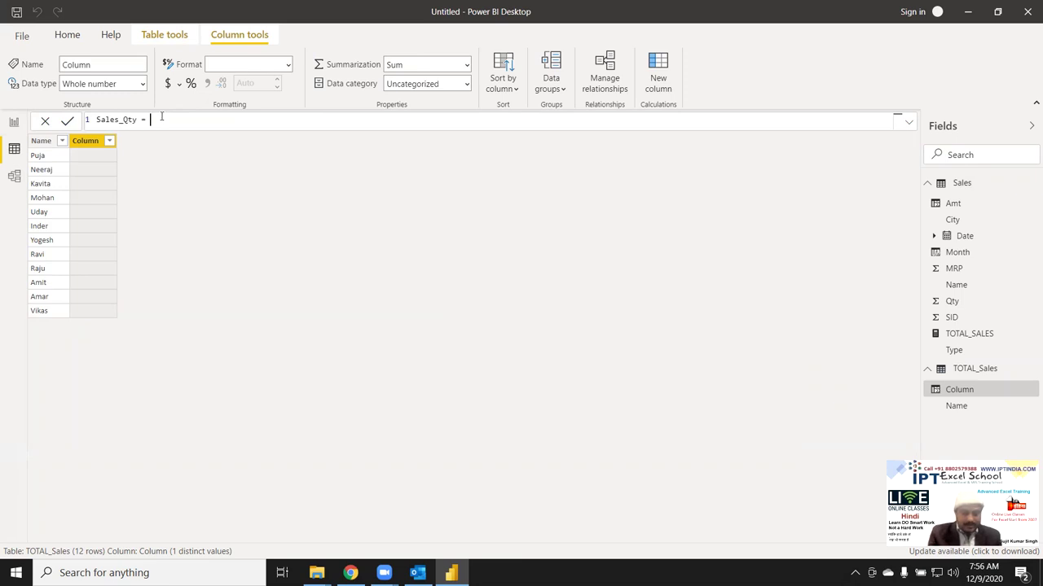
type("sum")
key("Down")
key("Down")
key("Down")
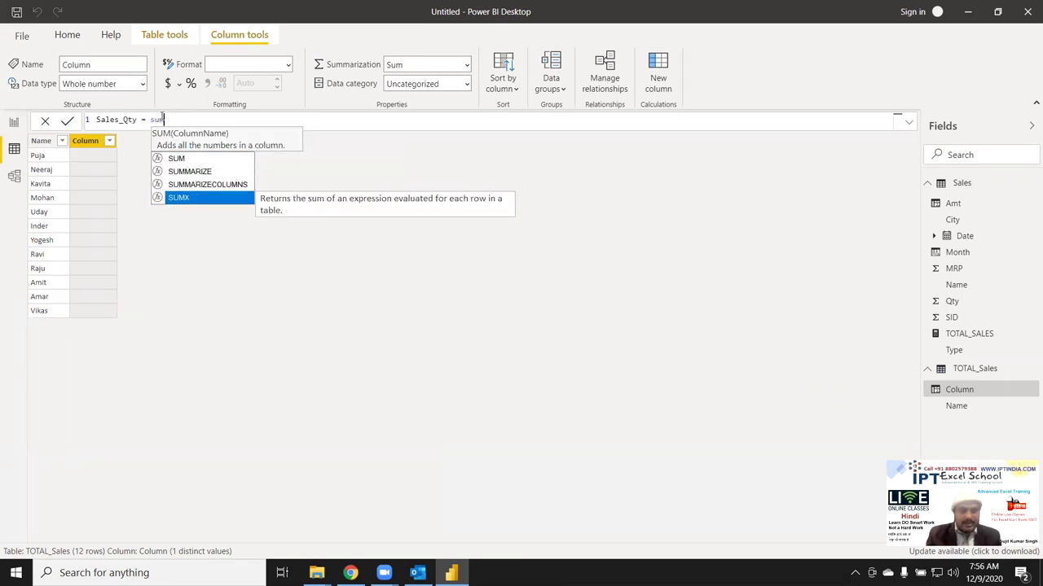
key("Tab")
- Add FILTER(Sales, Sales[Name] as the SUMX table argument
type("fil")
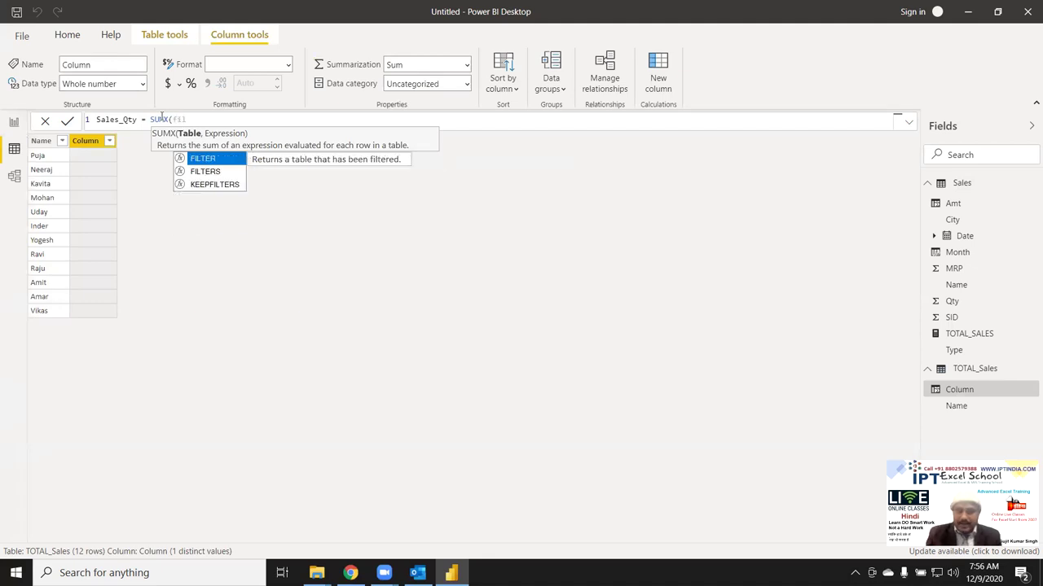
key("Tab")
key("Down")
key("Down")
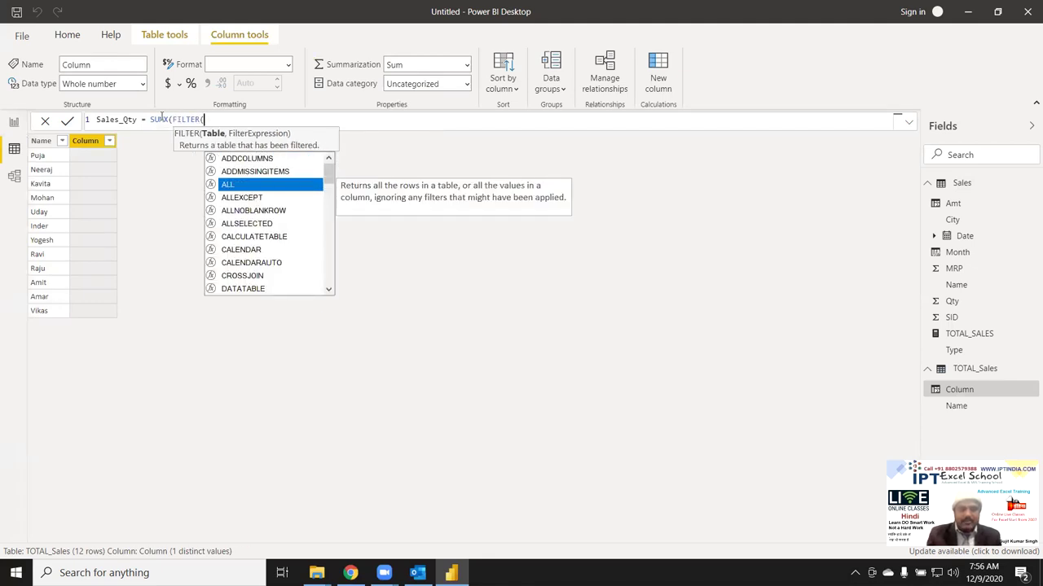
key("Down")
key("Down")
key("Down")
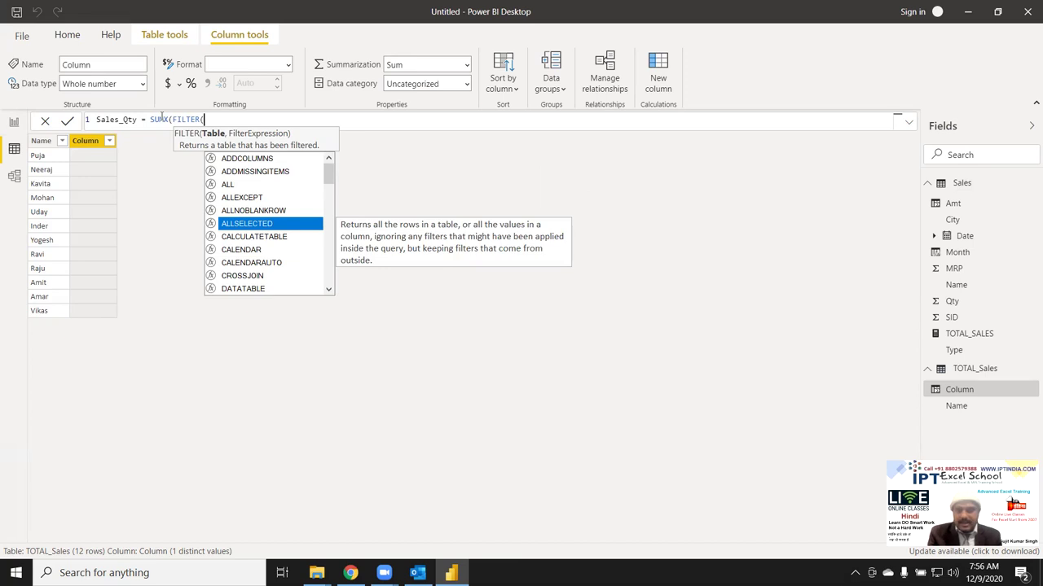
type("sa")
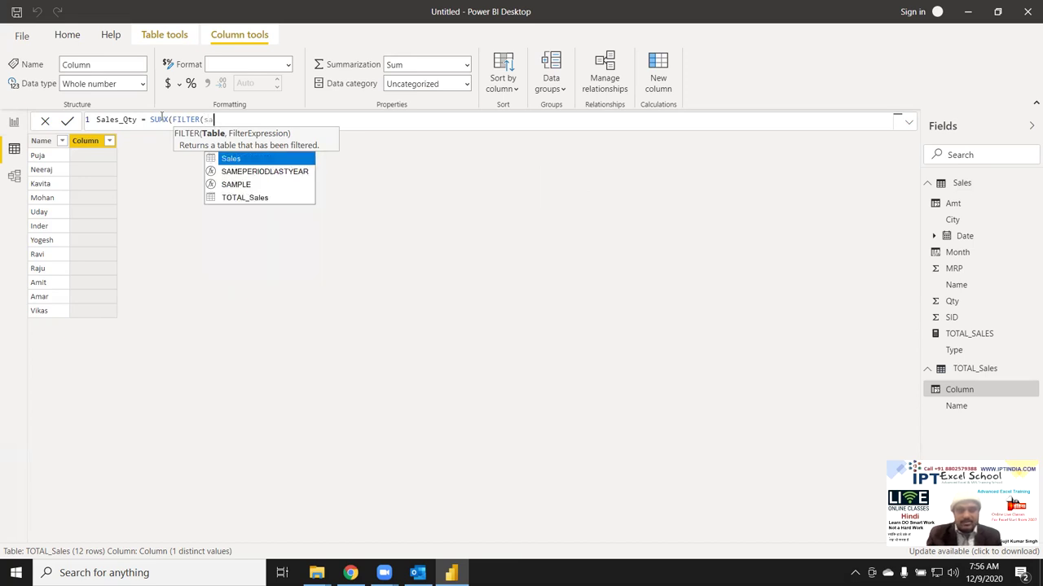
key("Tab")
type(",")
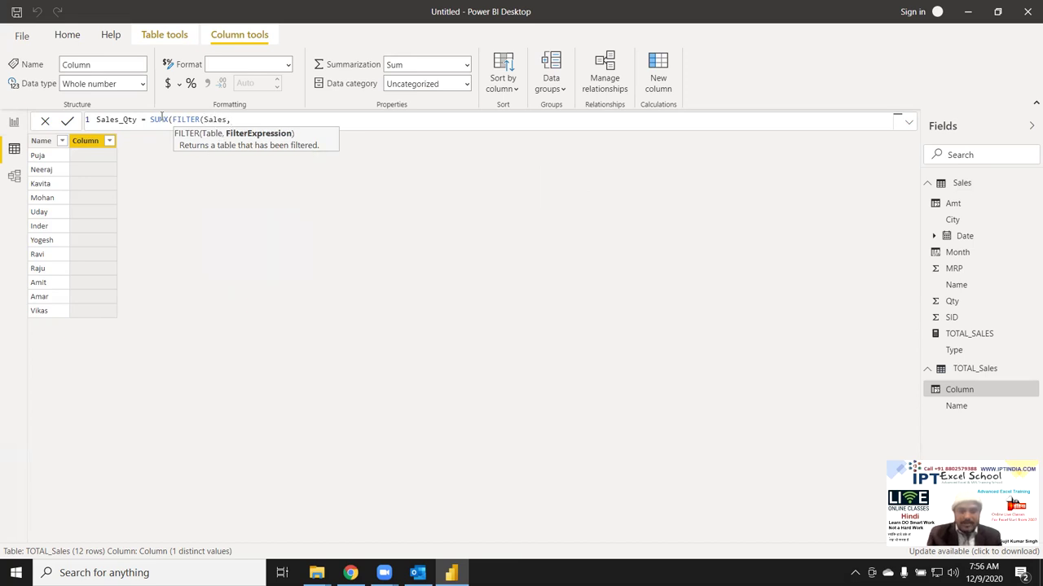
type("n")
type("a")
key("Down")
key("Down")
key("Down")
key("Tab")
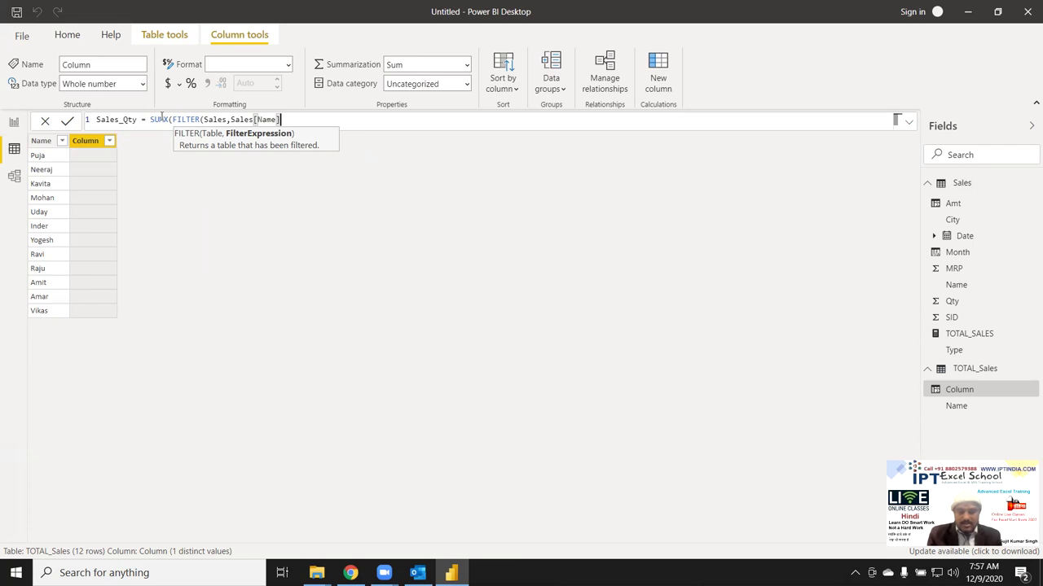
- Complete the filter comparison with =TOTAL_Sales[Name] and commit the Sales_Qty formula
type("=")
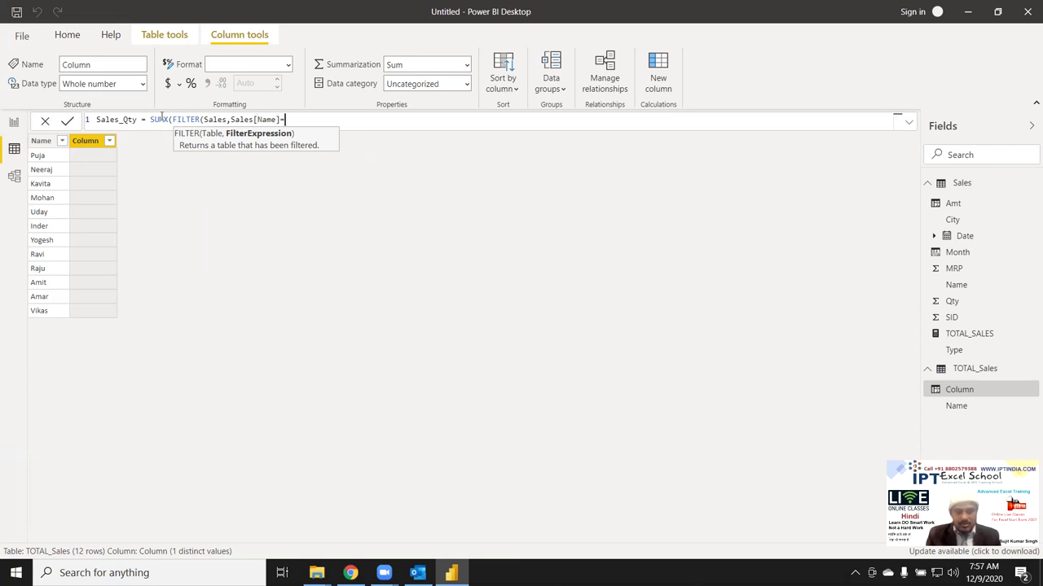
type("to")
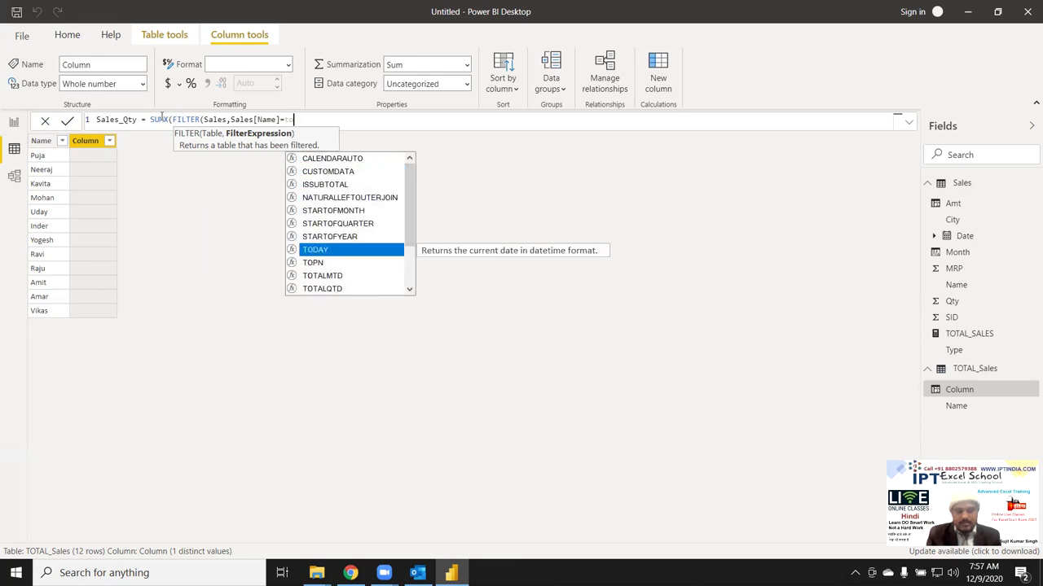
type("t")
key("Down")
key("Down")
key("Down")
key("Down")
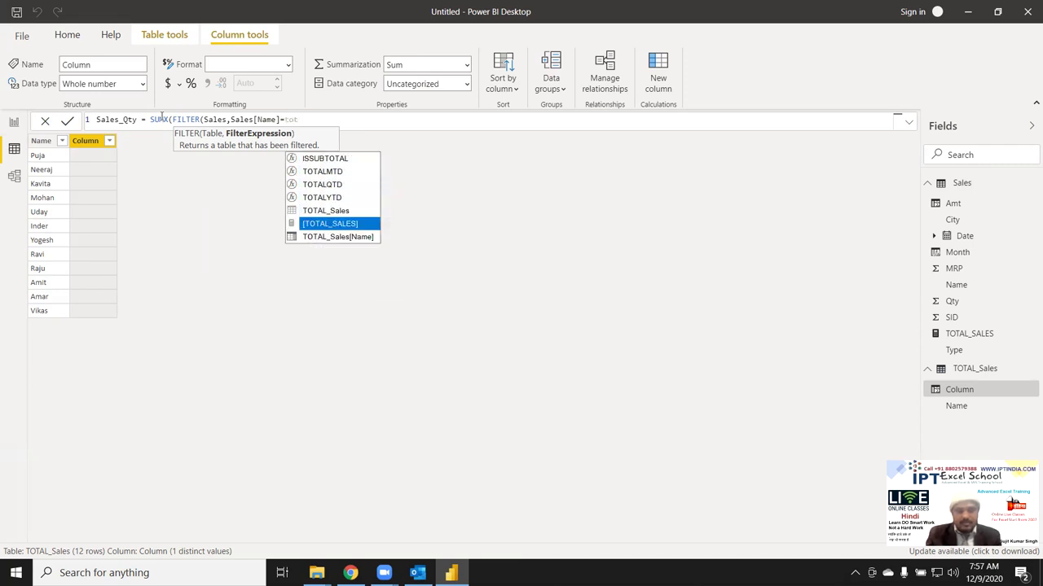
key("Up")
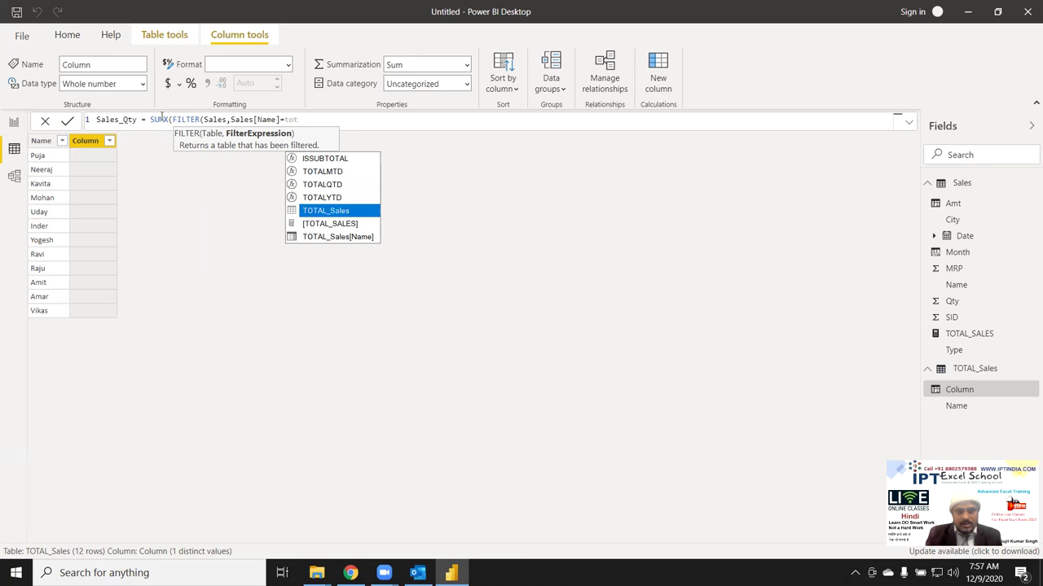
key("Down")
key("Up")
key("Down")
key("Up")
key("Down")
key("Up")
key("Down")
key("Up")
key("Down")
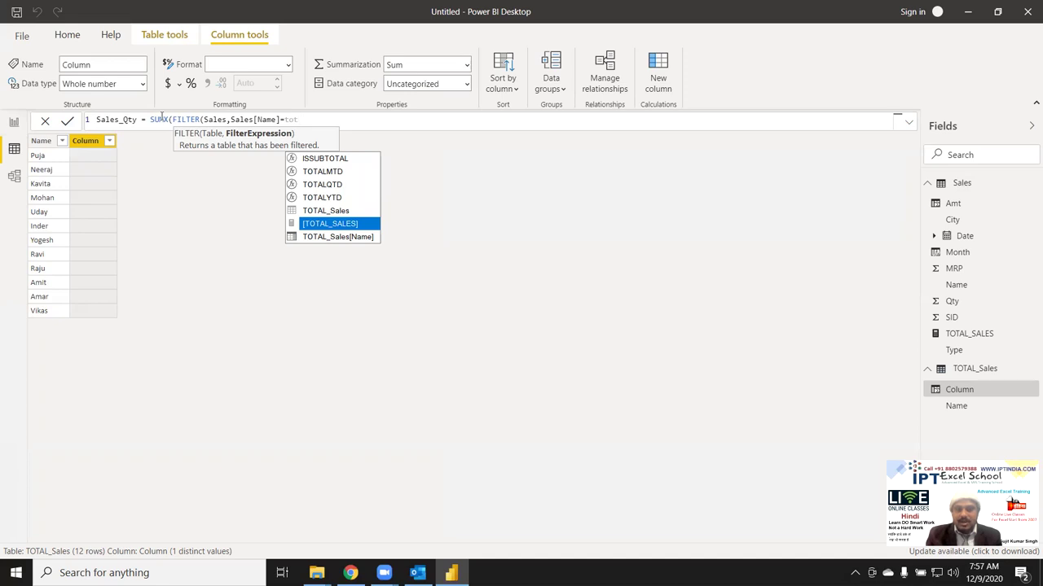
key("Up")
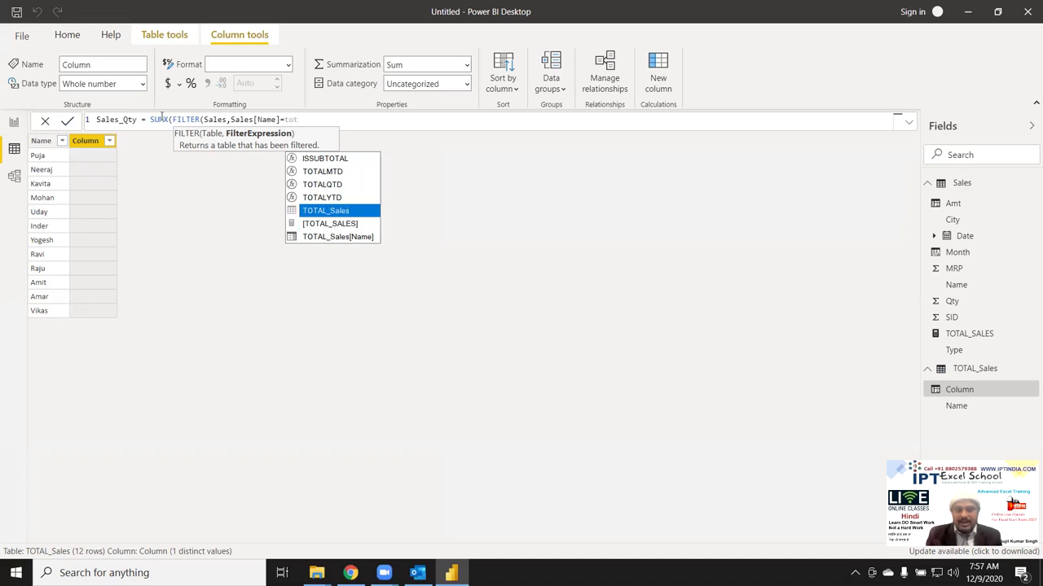
key("Tab")
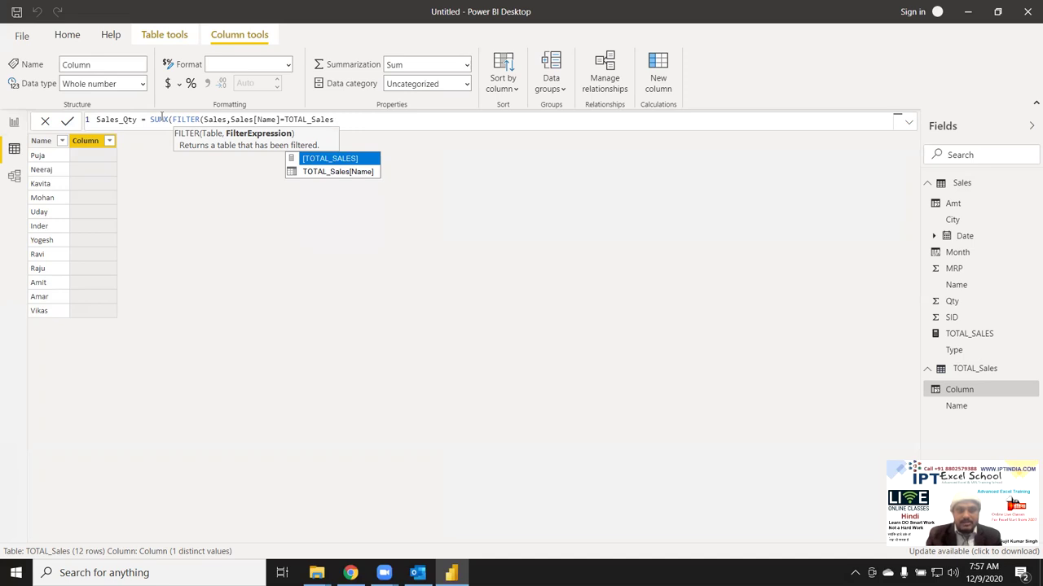
key("Down")
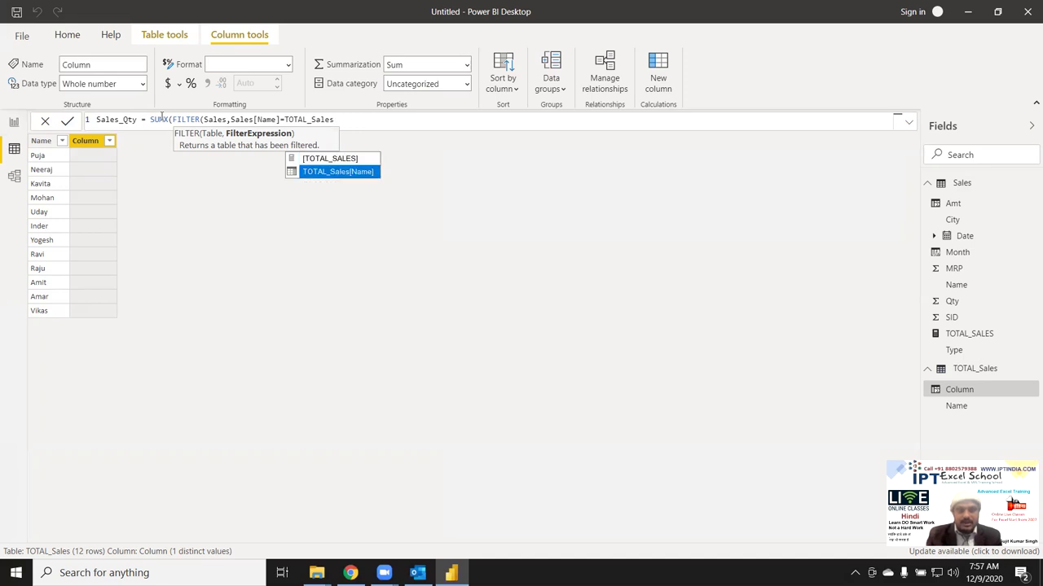
key("Tab")
key("Return")
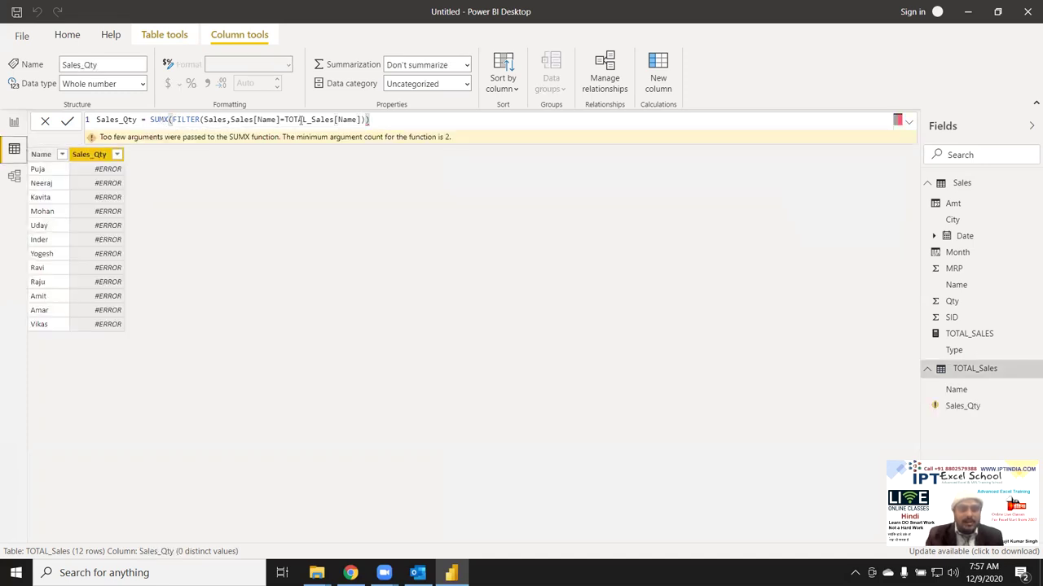
- Add Sales[Qty] as the second SUMX argument, commit it, and return to the report page
left_click(365, 120)
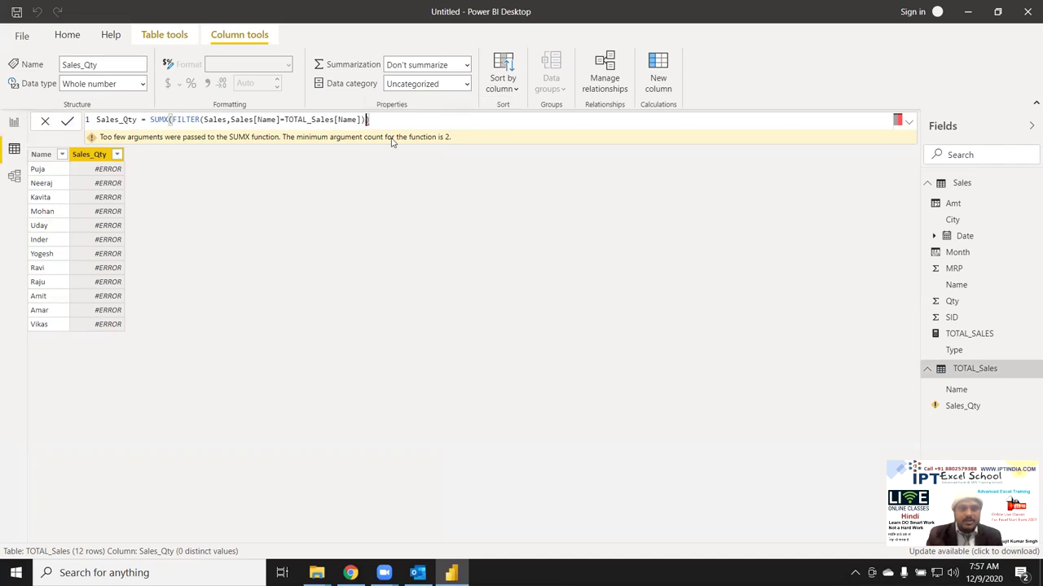
type(",")
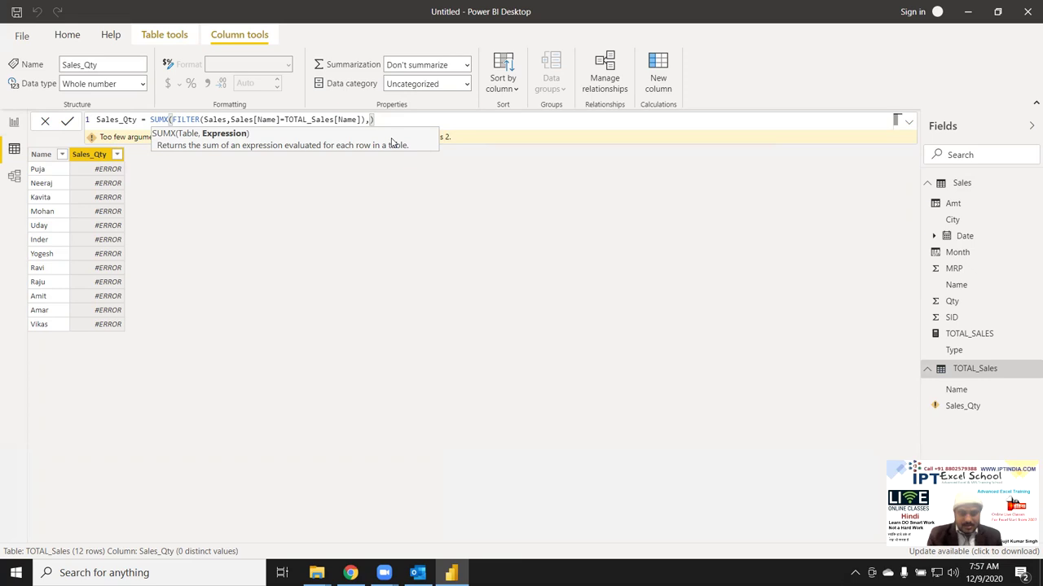
type("sale")
key("Down")
key("Down")
key("Down")
key("Down")
key("Down")
key("Down")
key("Down")
key("Tab")
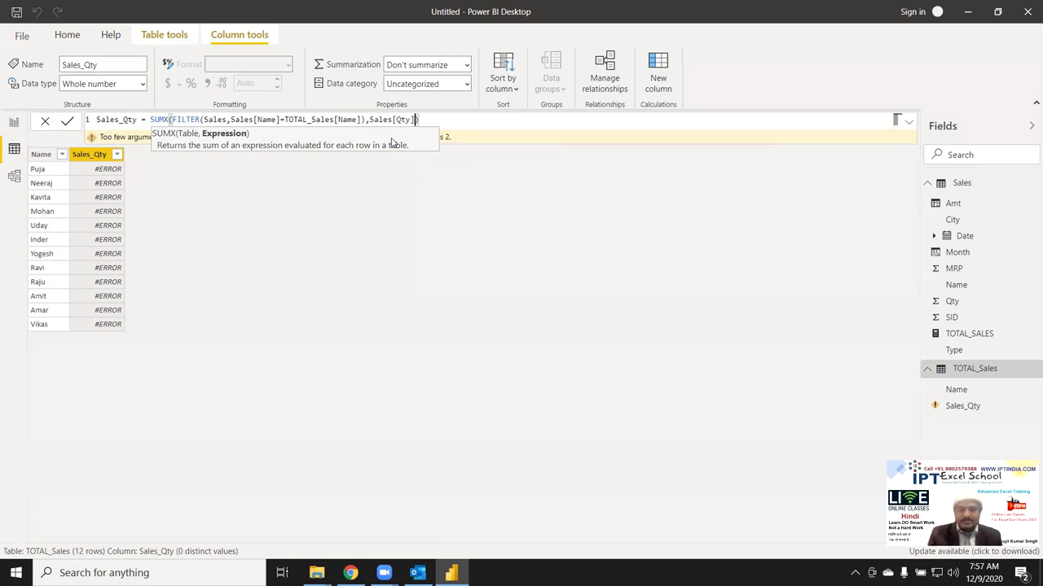
key("Return")
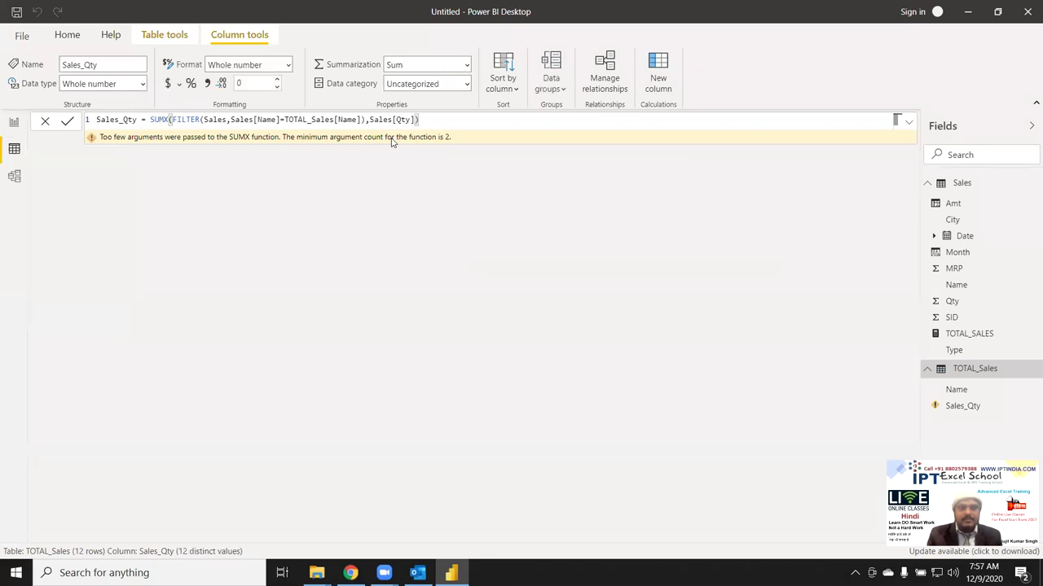
left_click(14, 124)
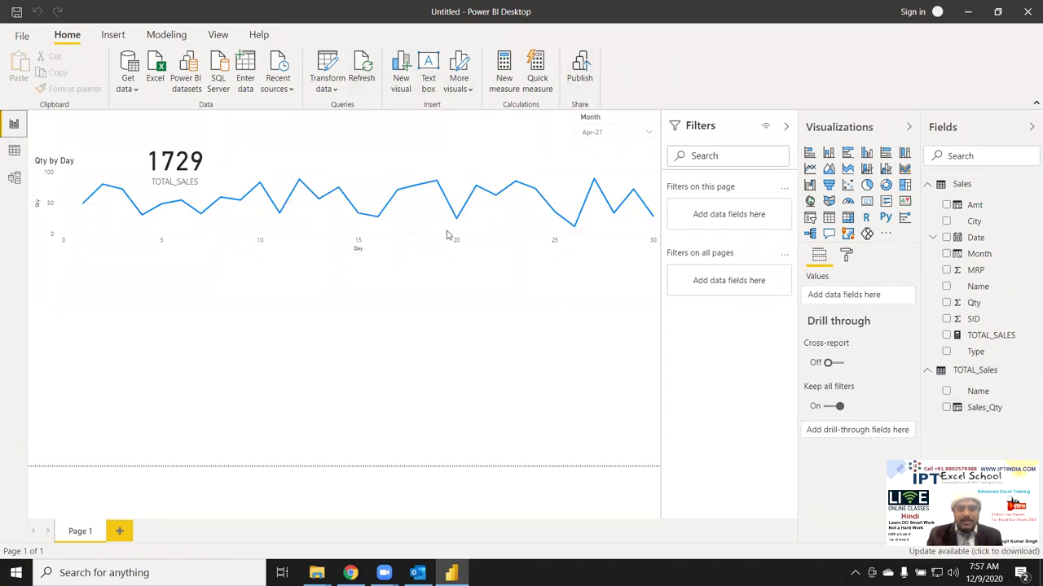
- Dismiss the Quick measure dialog and create a blank New measure instead
left_click(536, 90)
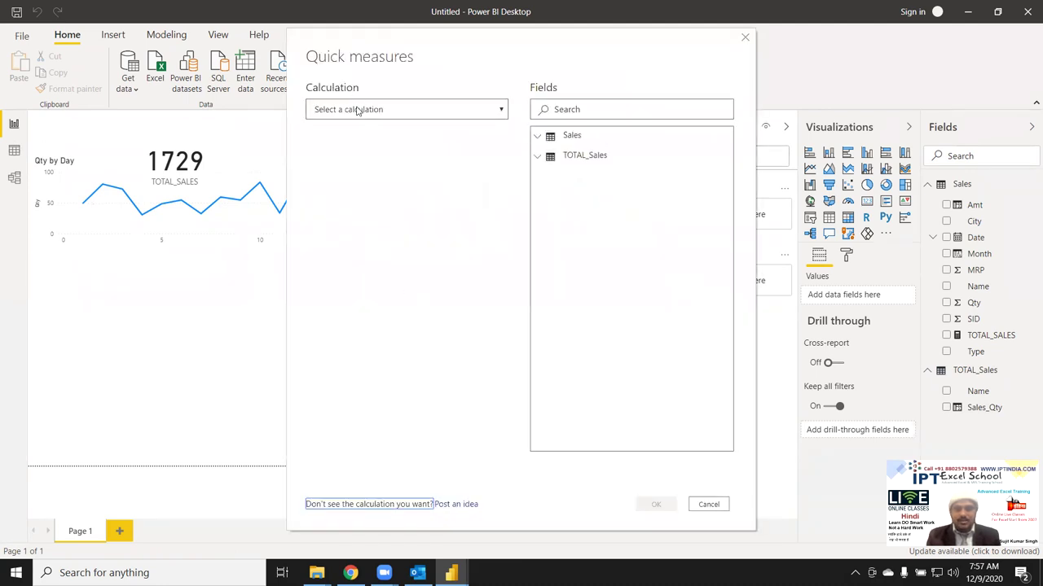
key("Escape")
left_click(507, 84)
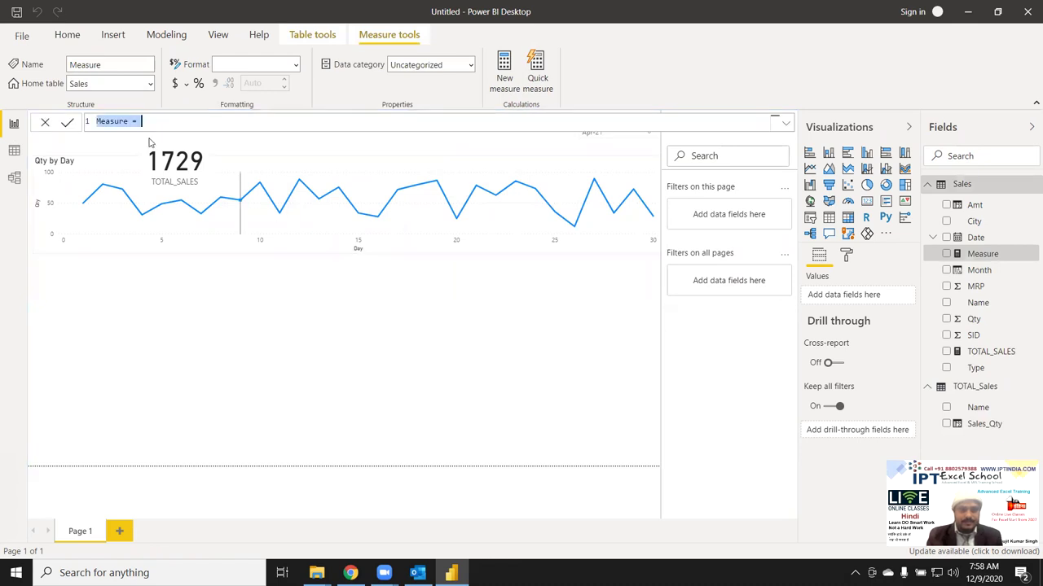
- Rename the measure OverAll_Sales and define it as SUM(TOTAL_Sales[Sales_Qty])
double_click(123, 121)
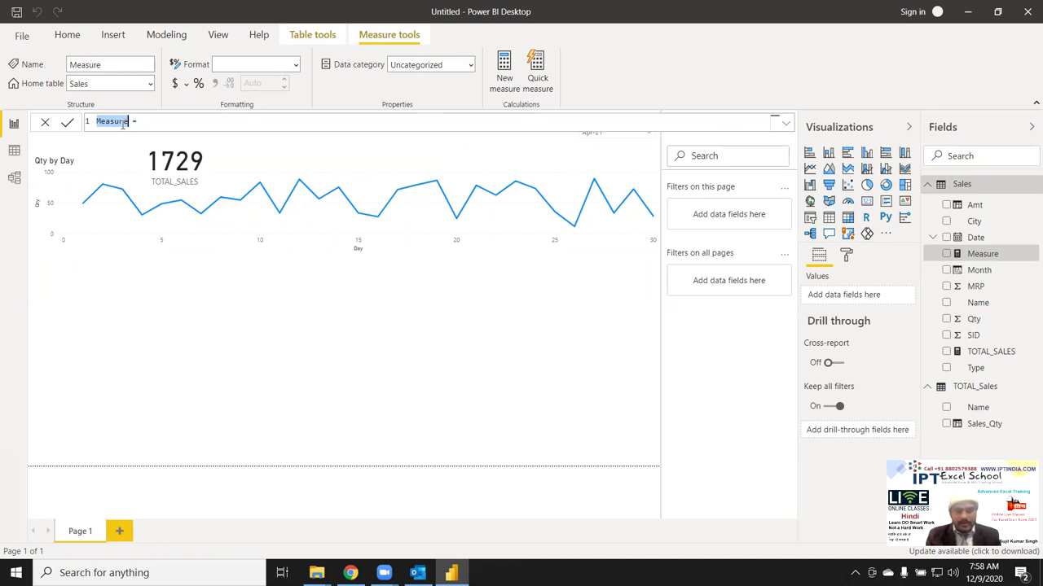
key("BackSpace")
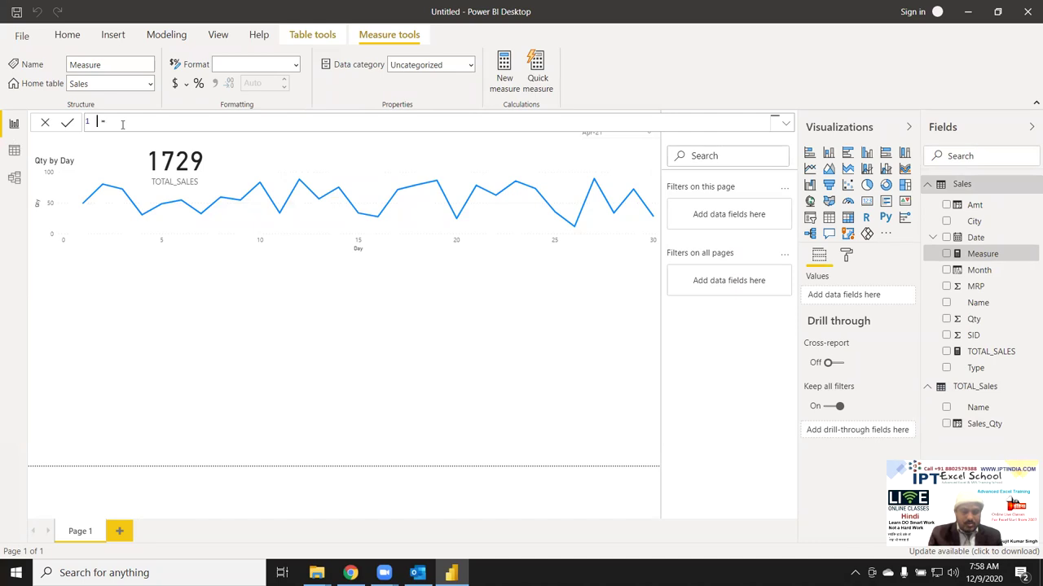
type("Q")
type("erAll ")
type("Sale")
key("BackSpace")
key("BackSpace")
key("BackSpace")
key("BackSpace")
key("BackSpace")
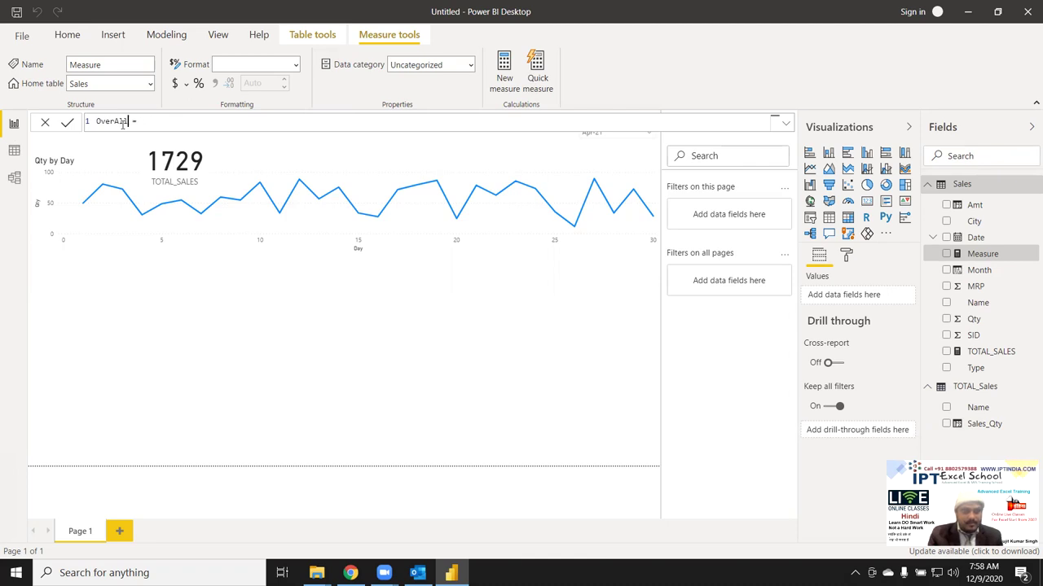
type("_Sale")
key("BackSpace")
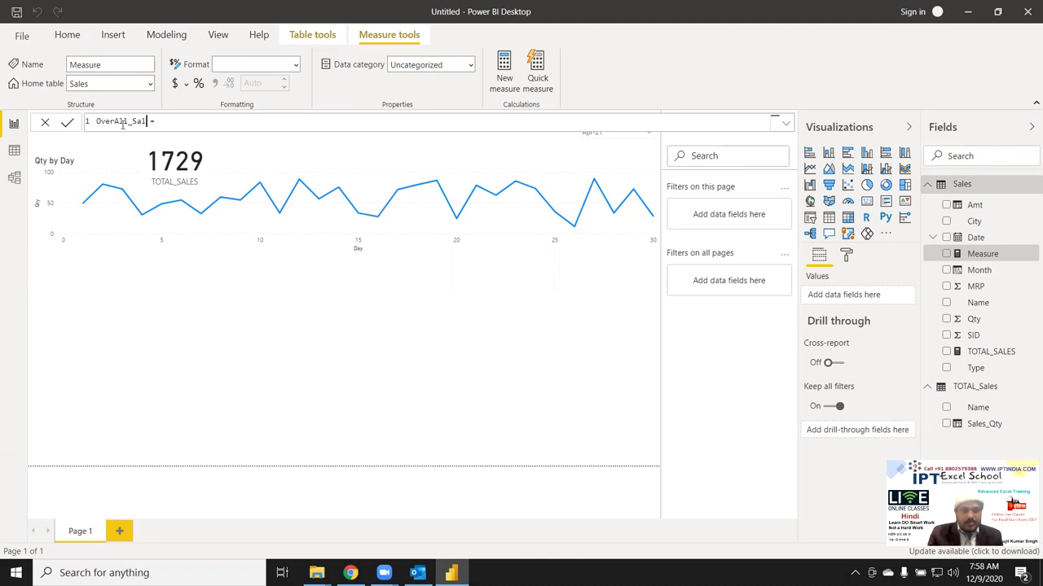
type("es")
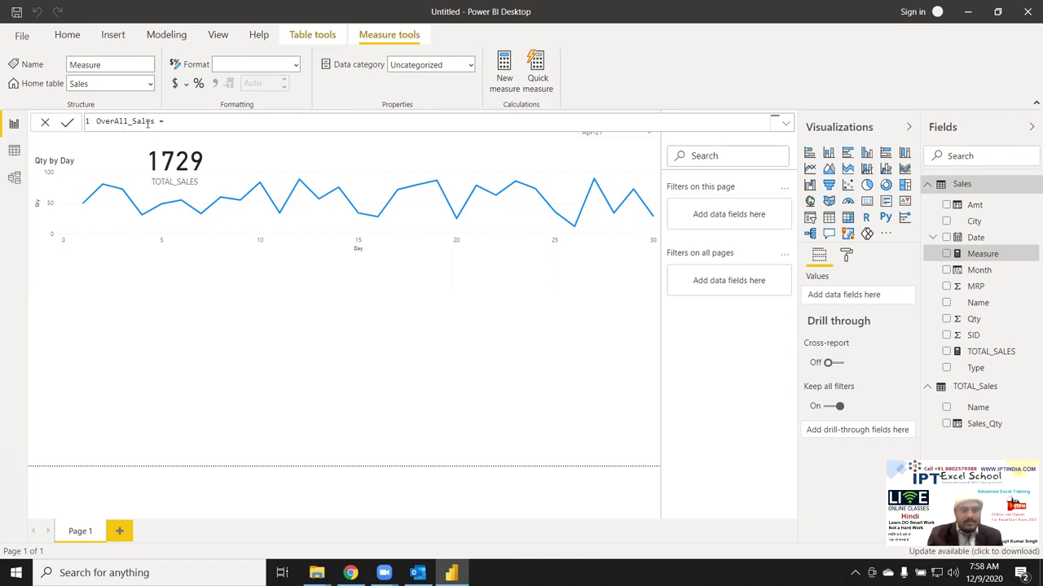
type("sum")
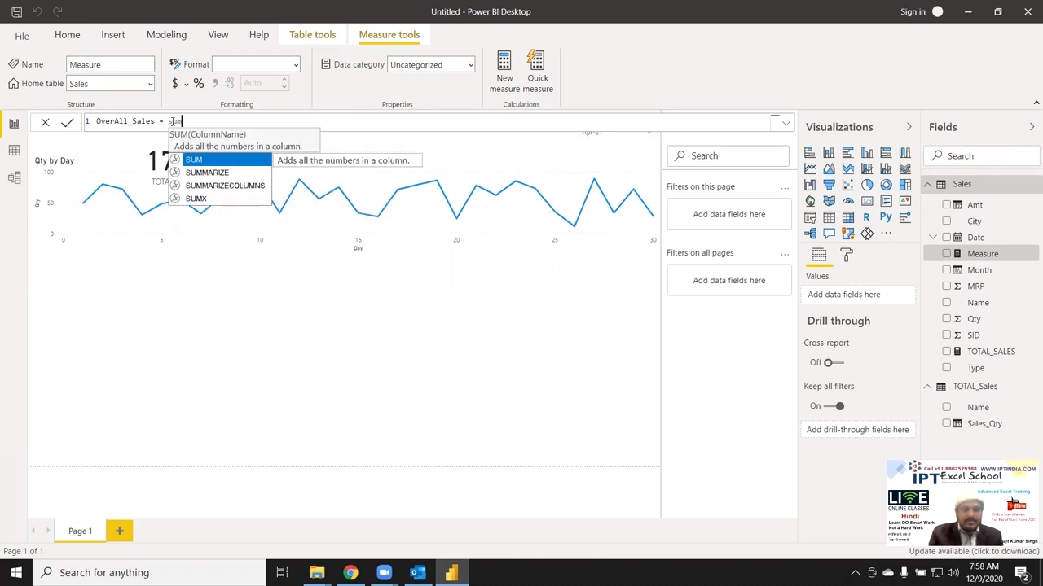
type("(")
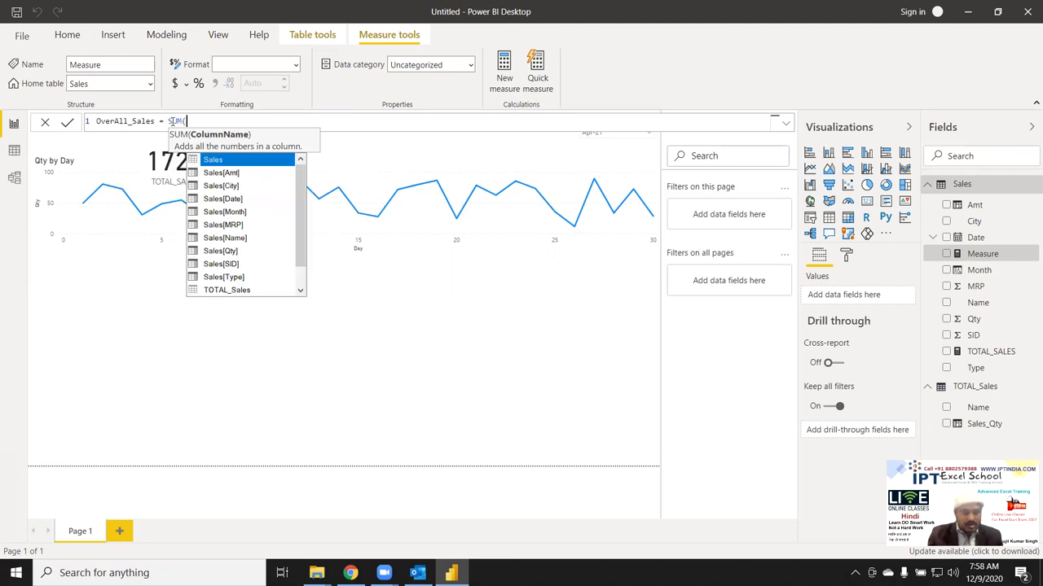
type("t")
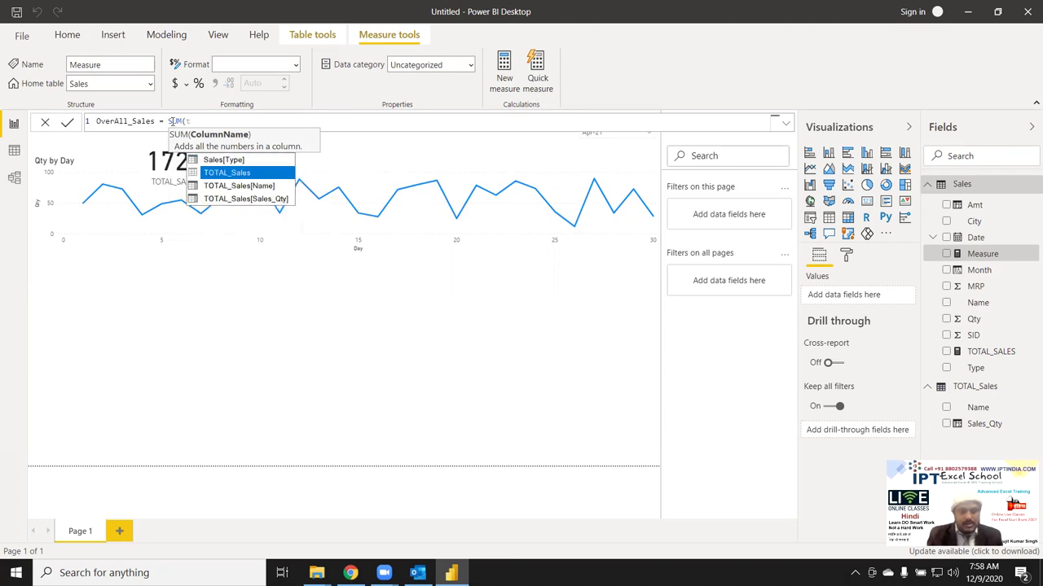
key("Down")
key("Down")
key("Tab")
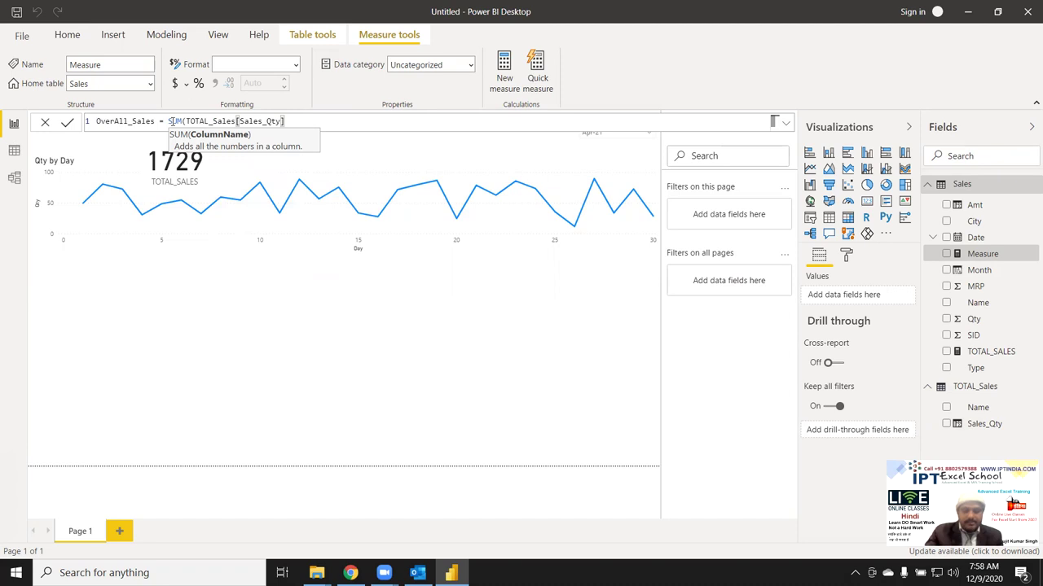
type(")")
key("Return")
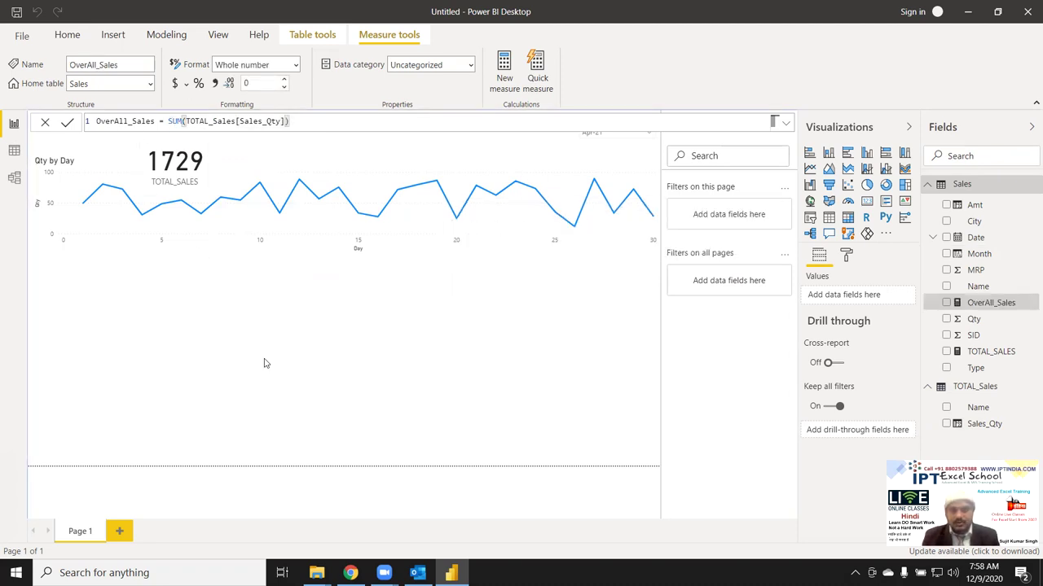
left_click(624, 266)
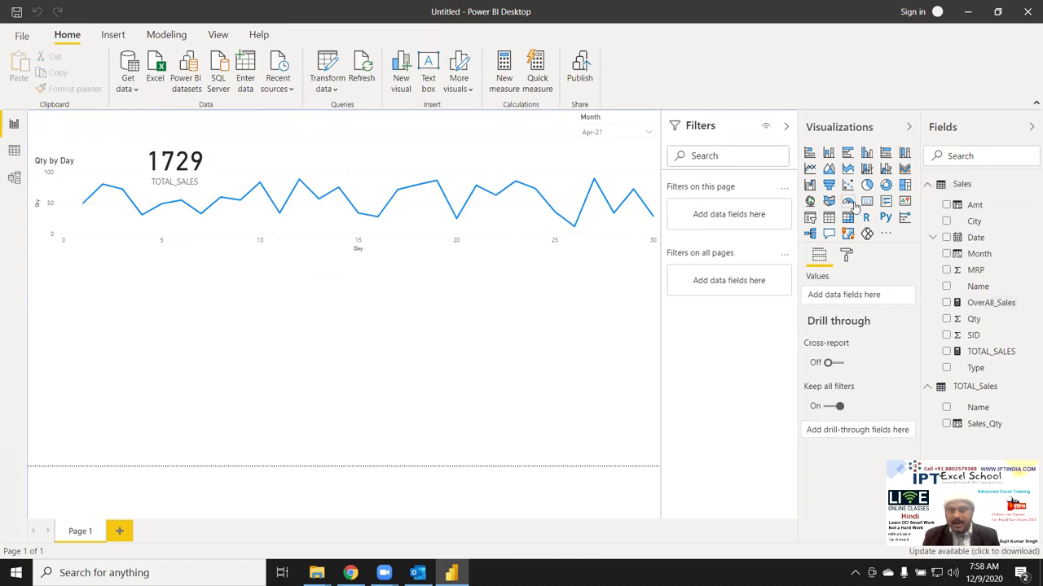
- Add a small card with OverAll_Sales, setting data label display units to None to show 60353
left_click(870, 208)
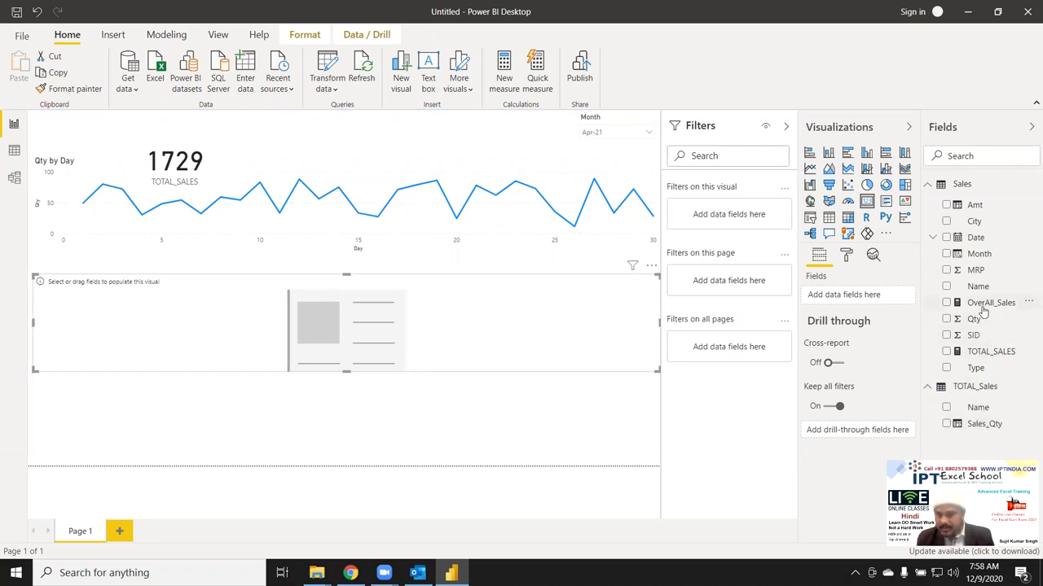
left_click_drag(983, 312, 349, 354)
left_click_drag(658, 372, 207, 349)
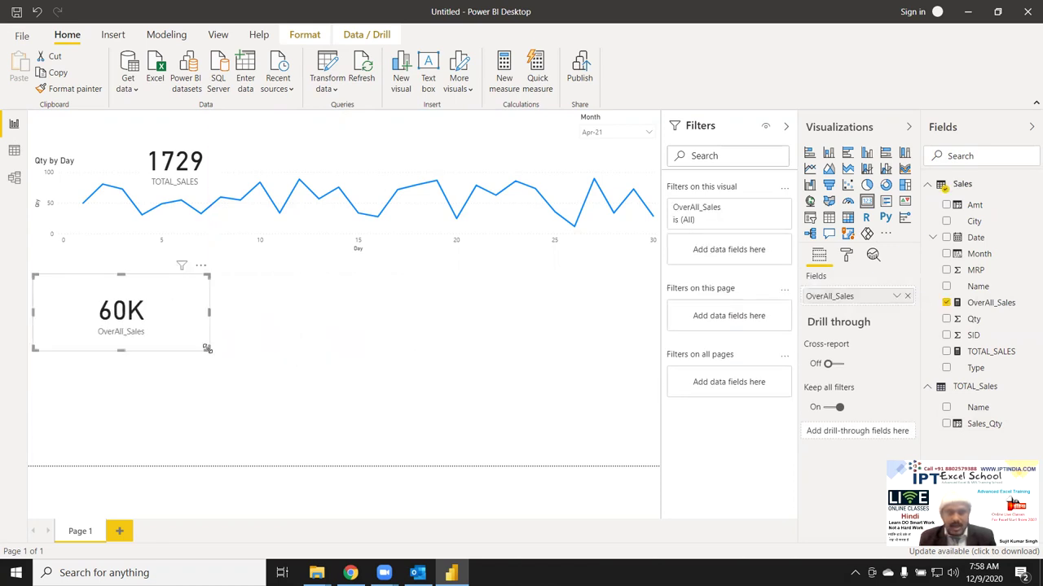
left_click(848, 262)
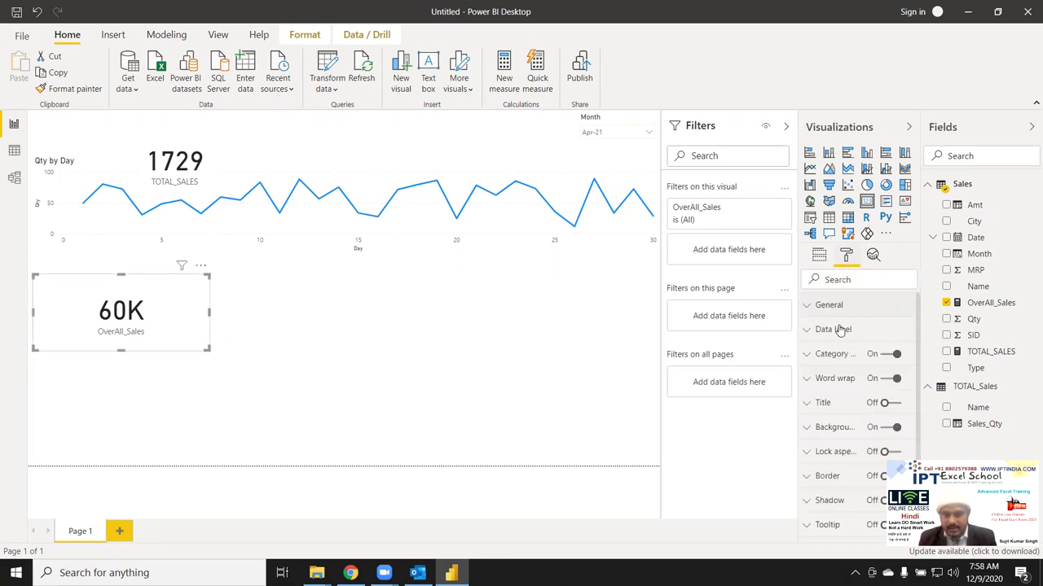
left_click(836, 335)
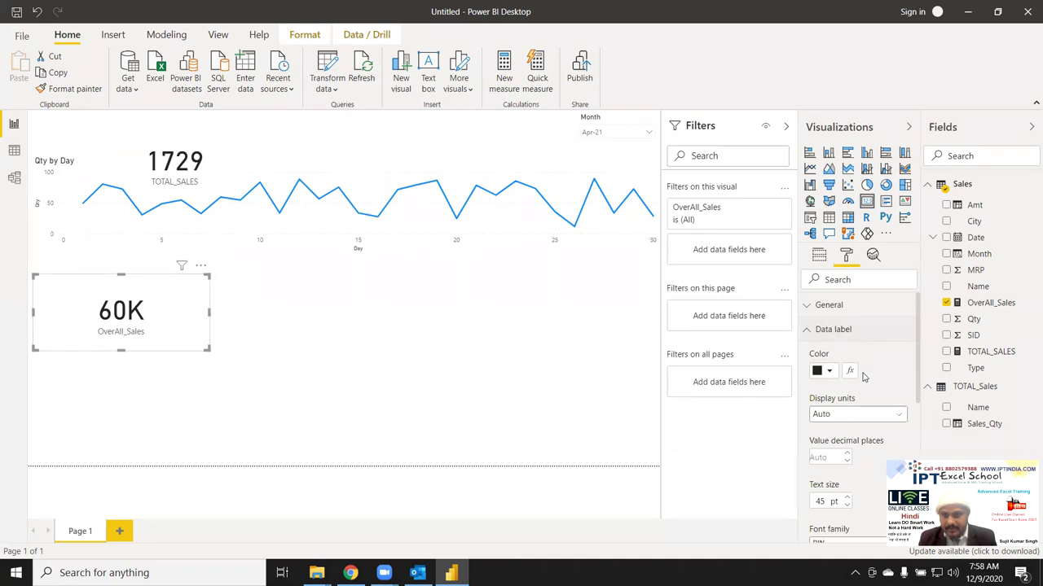
left_click(856, 417)
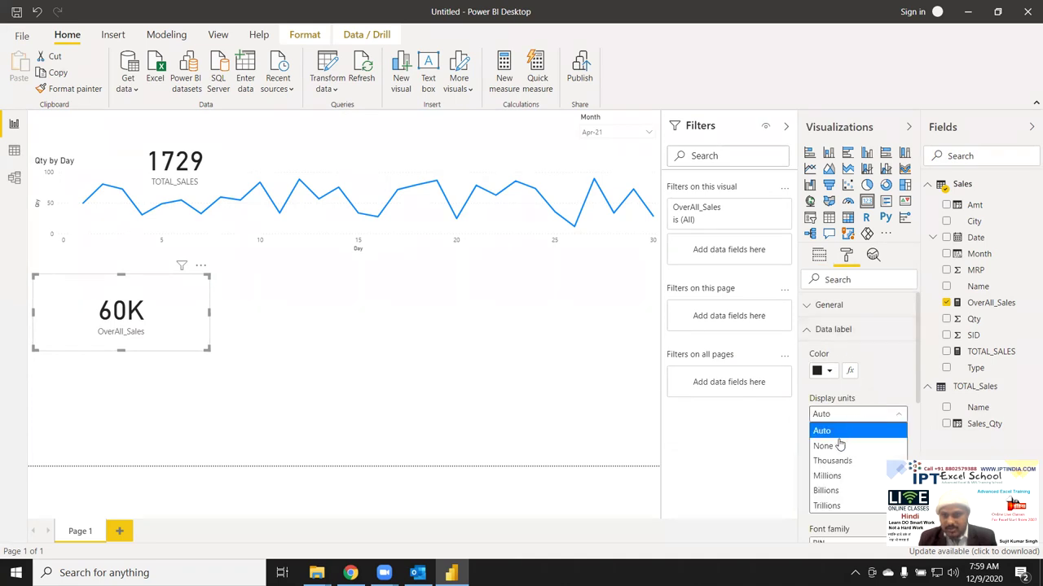
left_click(839, 446)
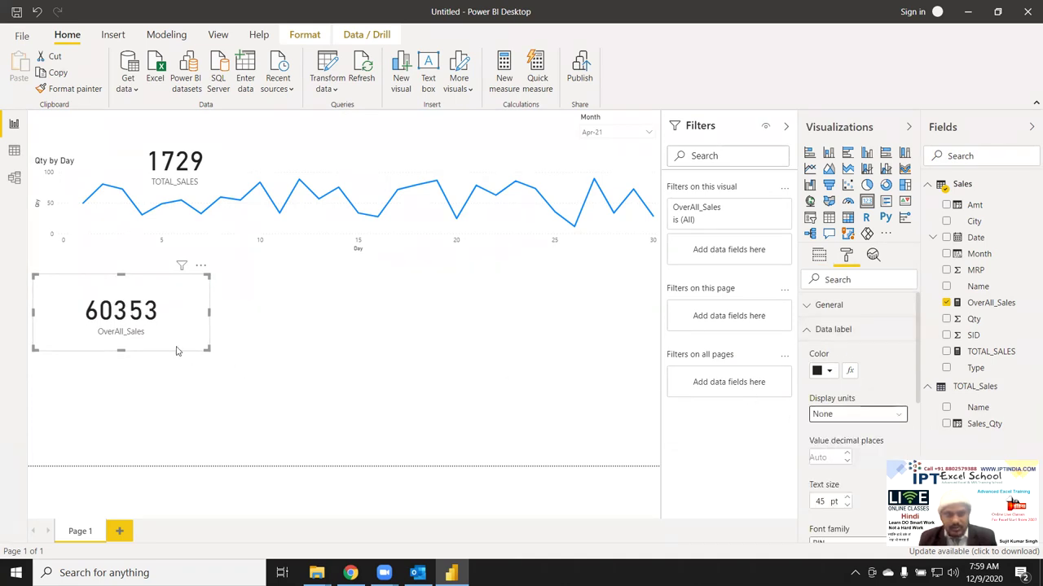
- Turn the card's background off and align it beside the 1729 TOTAL_SALES card
mouse_move(176, 351)
left_mouse_down()
mouse_move(513, 173)
mouse_move(446, 165)
left_mouse_up()
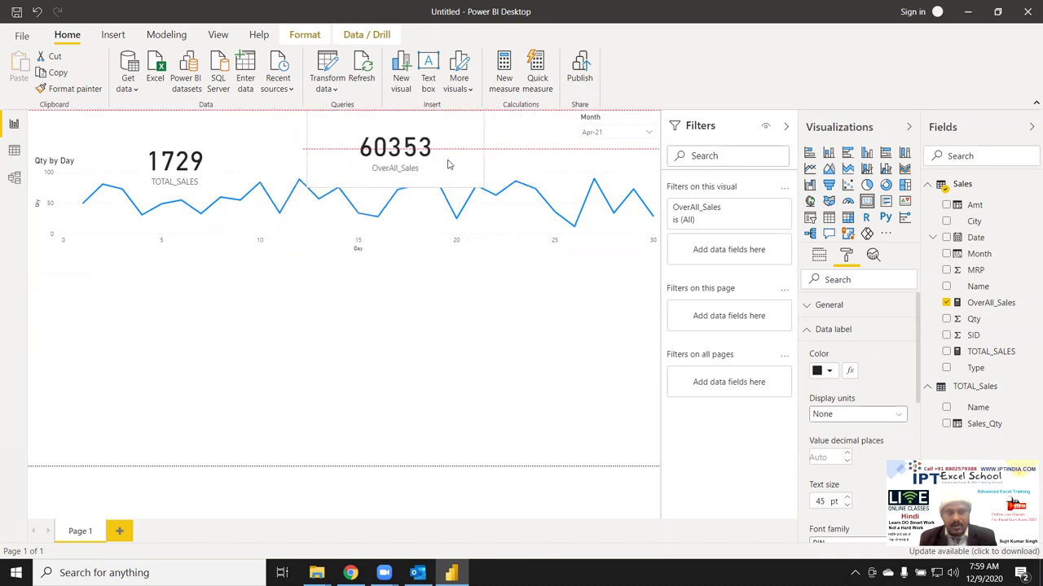
left_click_drag(447, 164, 323, 205)
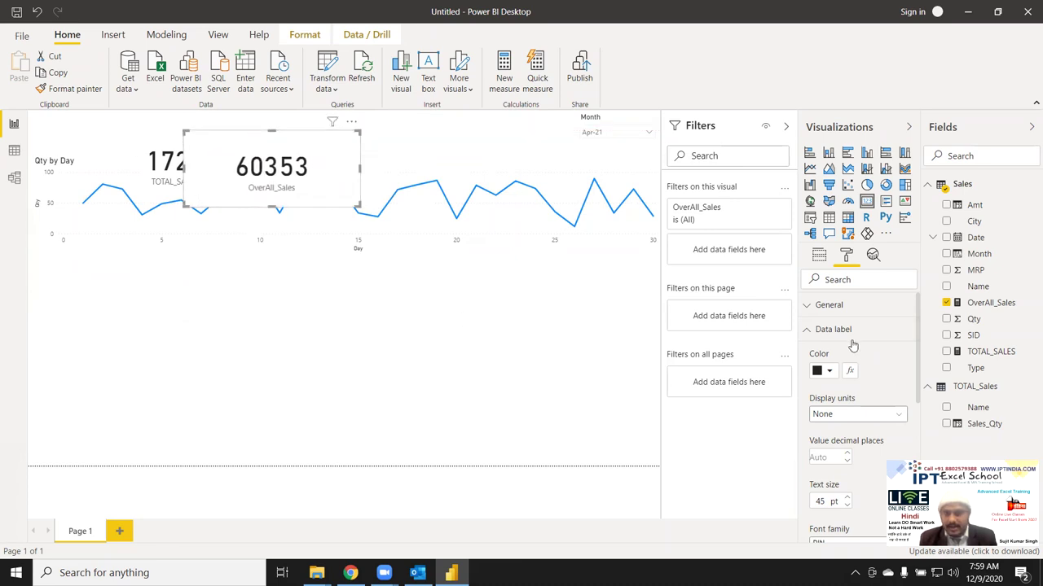
left_click(812, 331)
left_click(886, 428)
left_click(886, 429)
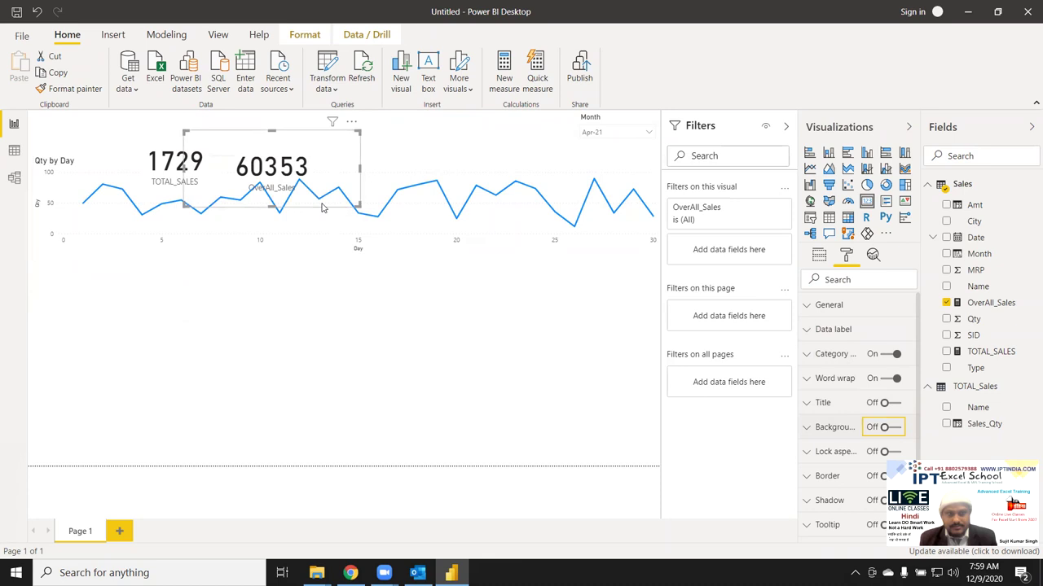
left_click_drag(251, 143, 236, 140)
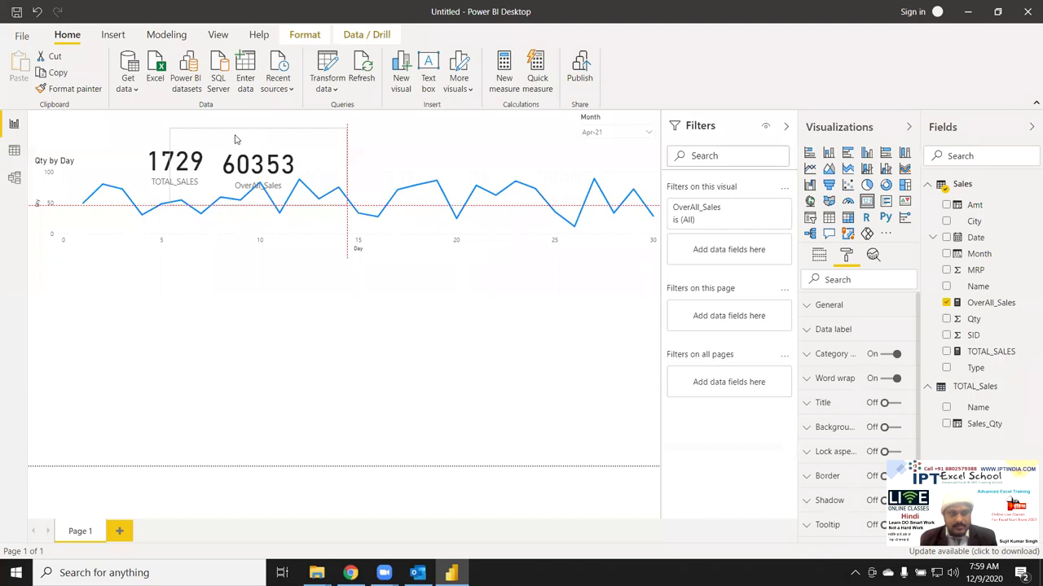
left_click_drag(236, 140, 236, 136)
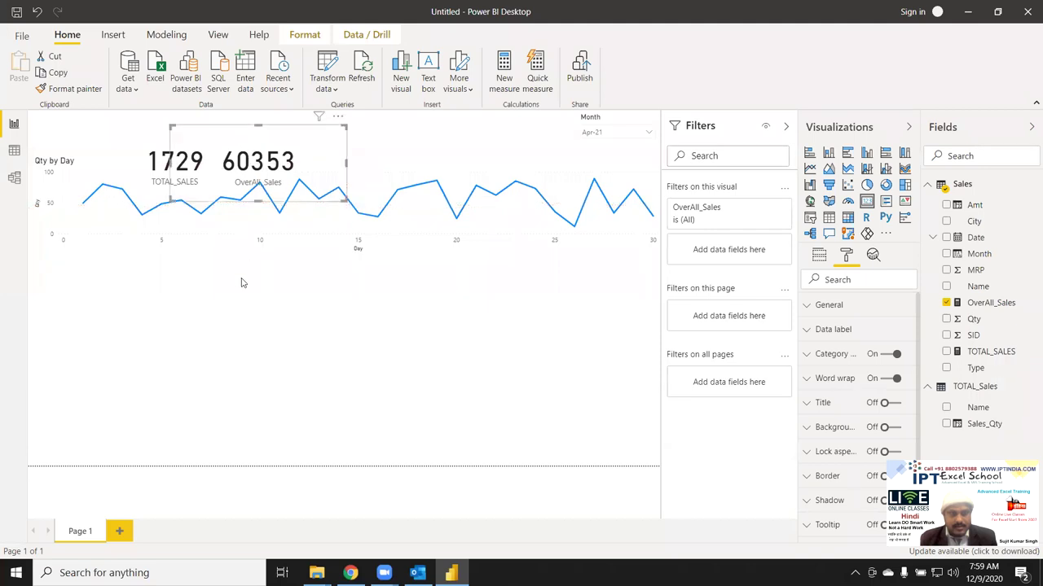
- Insert a Line shape and size it into a narrow vertical divider between the 1729 and 60353 cards
left_click(243, 389)
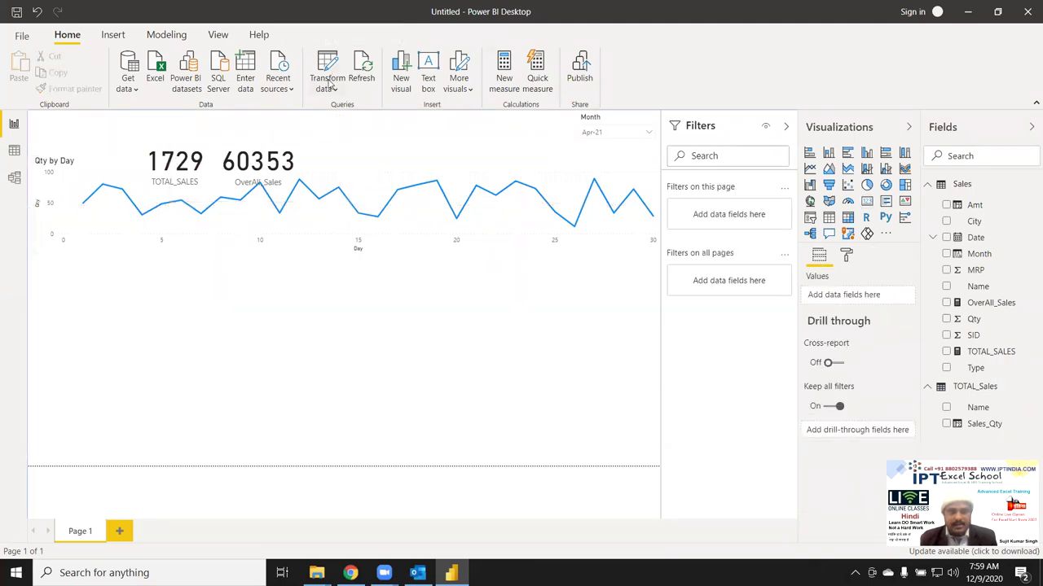
left_click(114, 35)
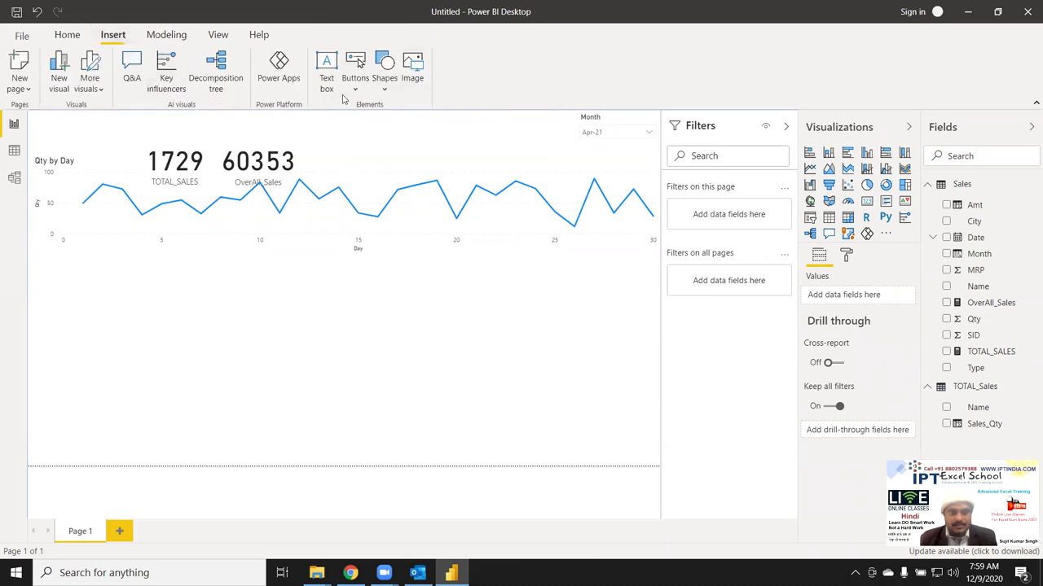
left_click(383, 80)
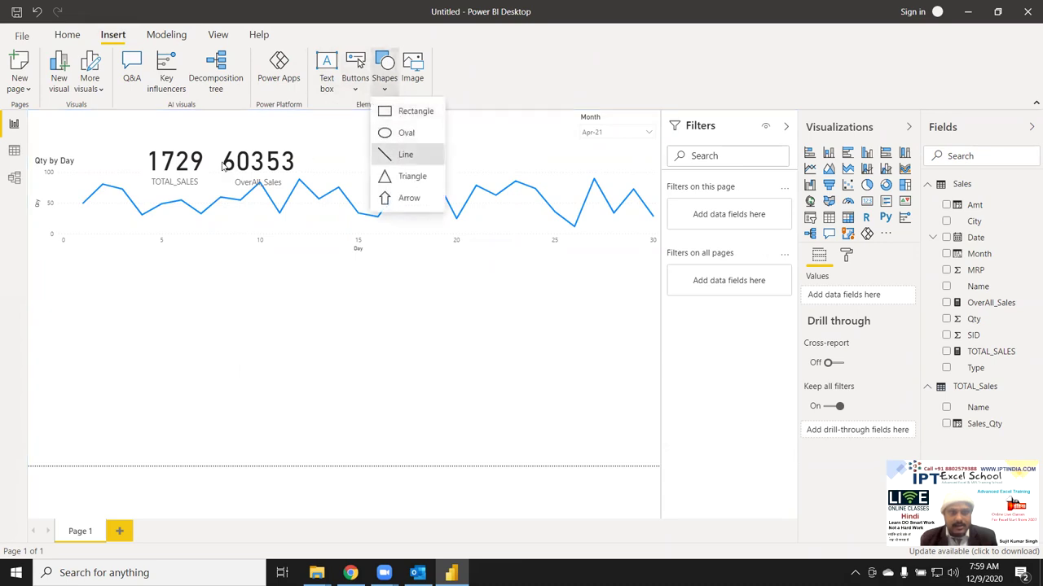
left_click(404, 154)
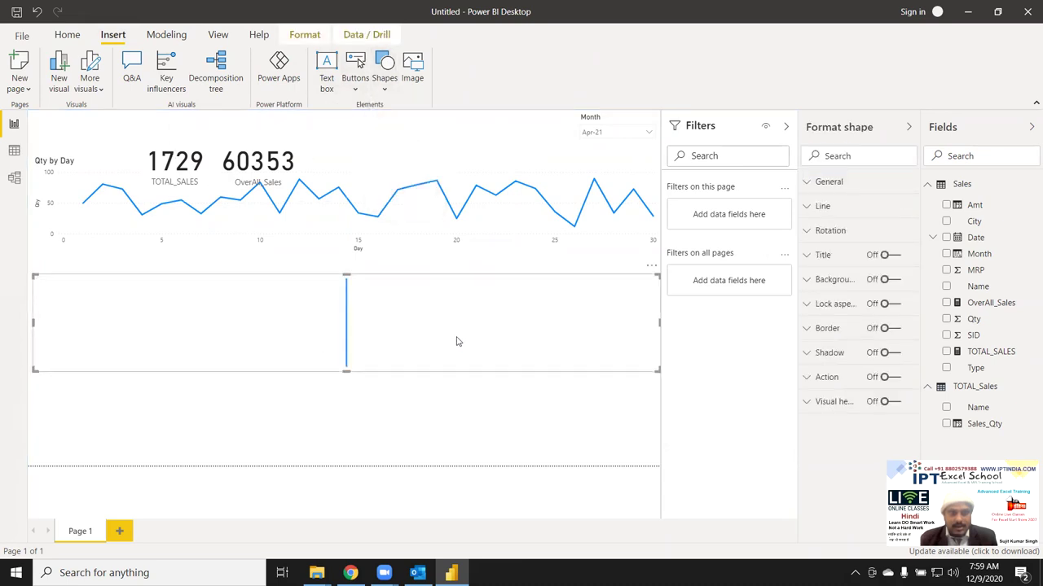
mouse_move(656, 371)
left_mouse_down()
mouse_move(48, 343)
mouse_move(213, 192)
left_mouse_up()
left_click(208, 335)
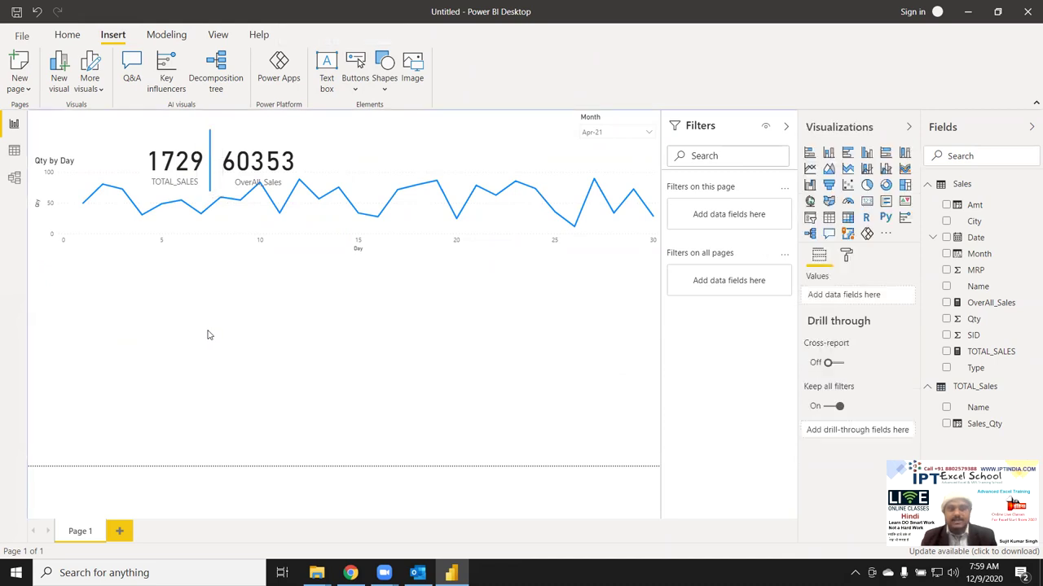
- Set the Month slicer to Apr-20 so TOTAL_SALES shows 1441, then insert an empty table visual
left_click(615, 132)
left_click(610, 155)
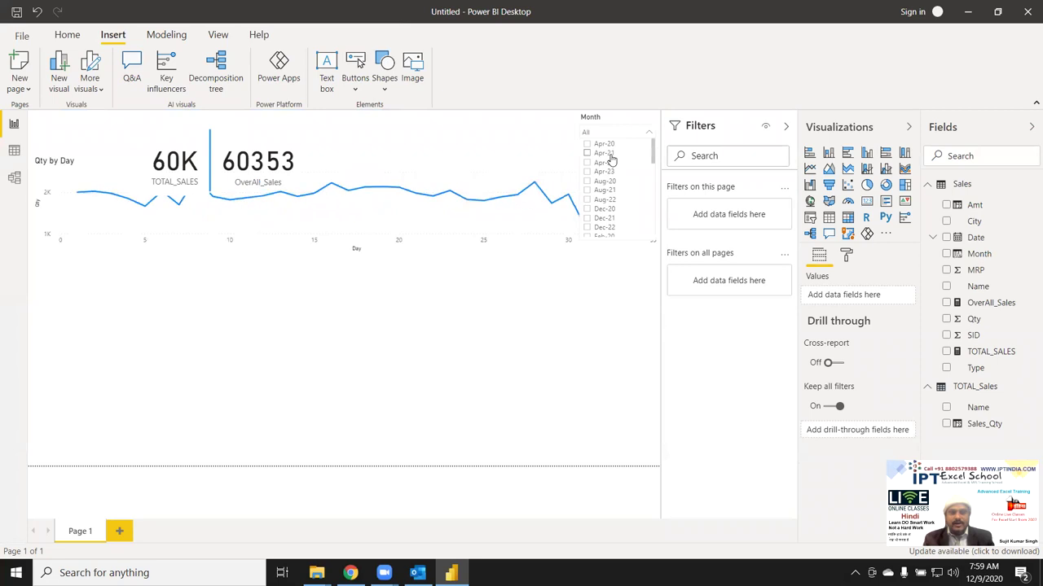
left_click(604, 153)
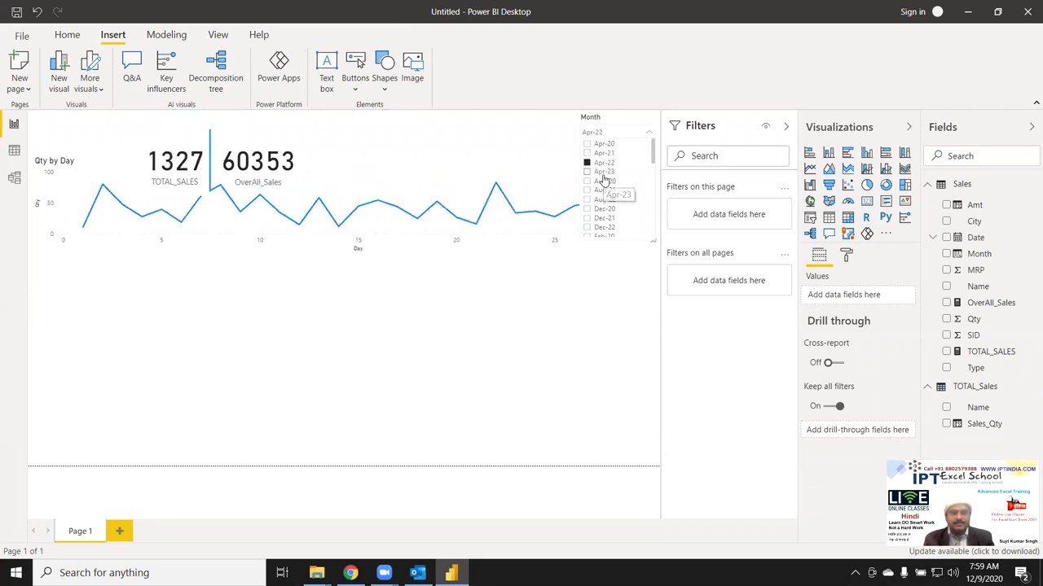
left_click(603, 172)
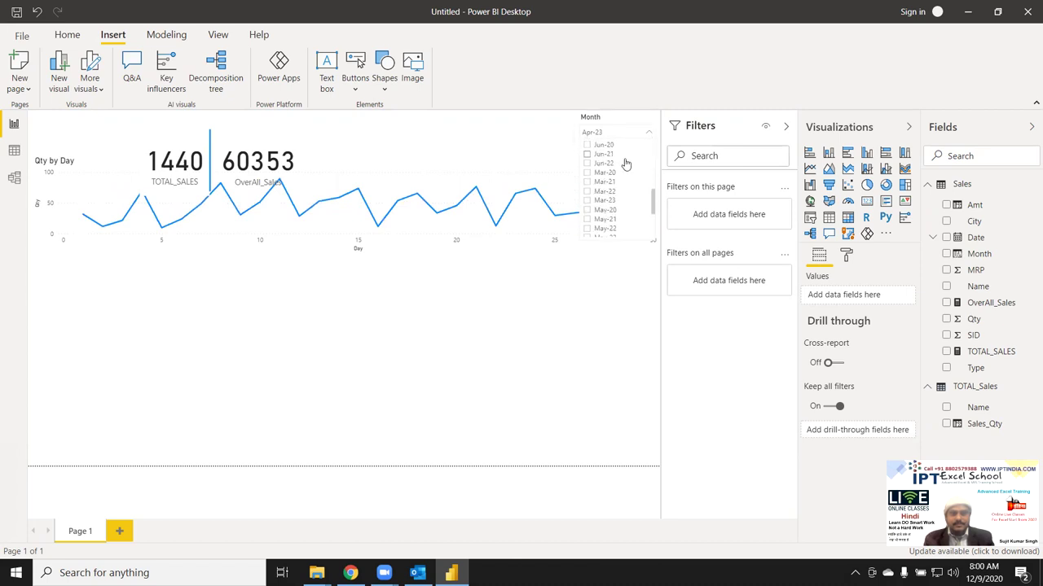
left_click(588, 144)
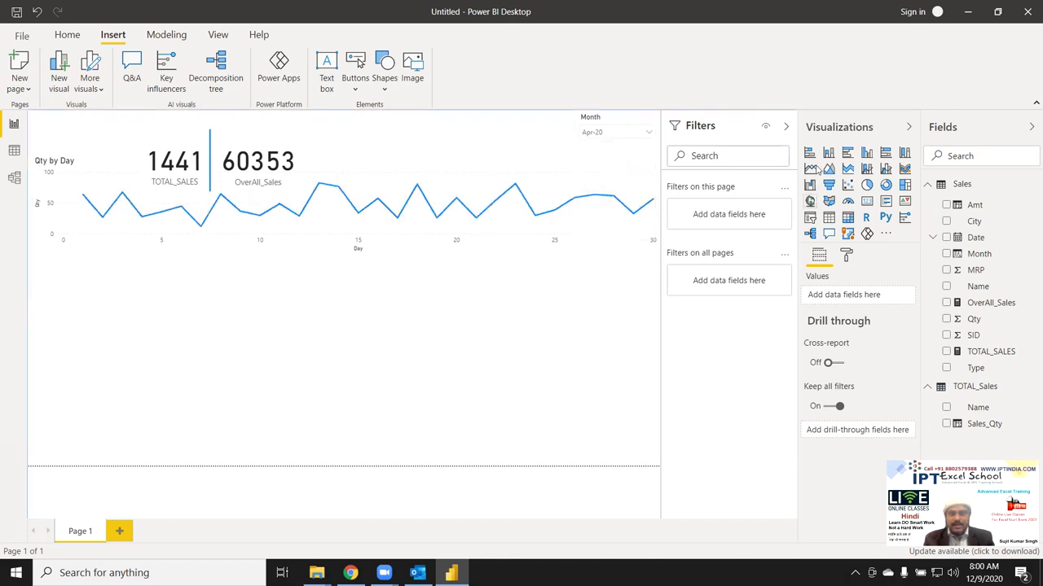
left_click(829, 218)
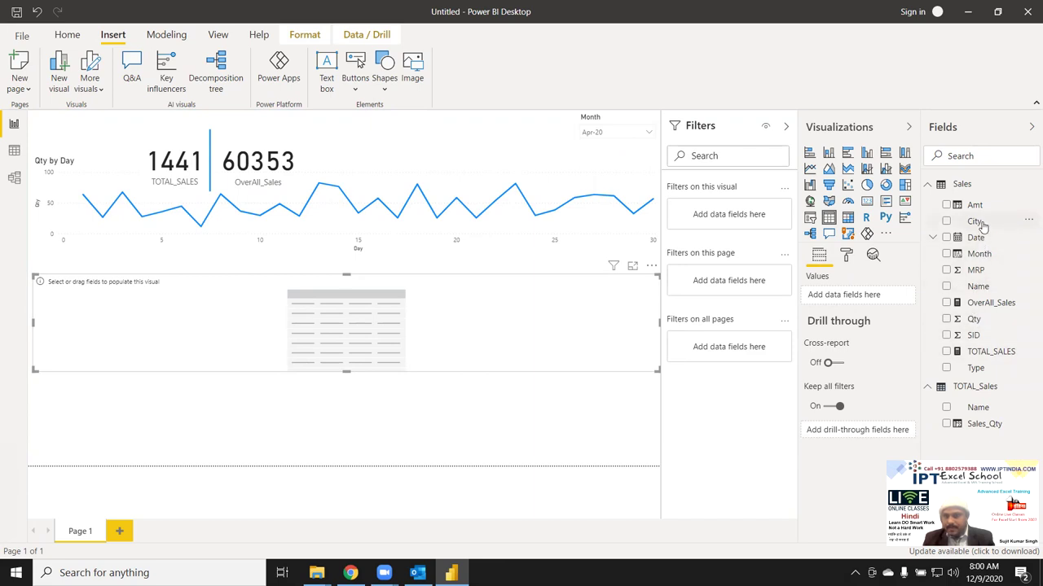
- Fill the table with Name, Qty and MRP and shrink it to a narrow box
left_click_drag(978, 287, 345, 331)
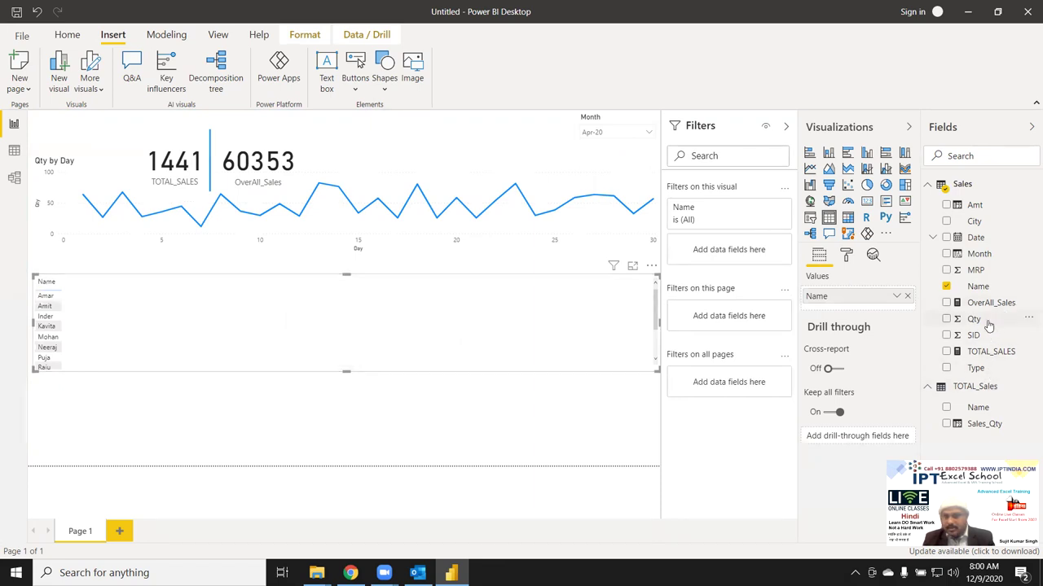
left_click_drag(988, 325, 177, 346)
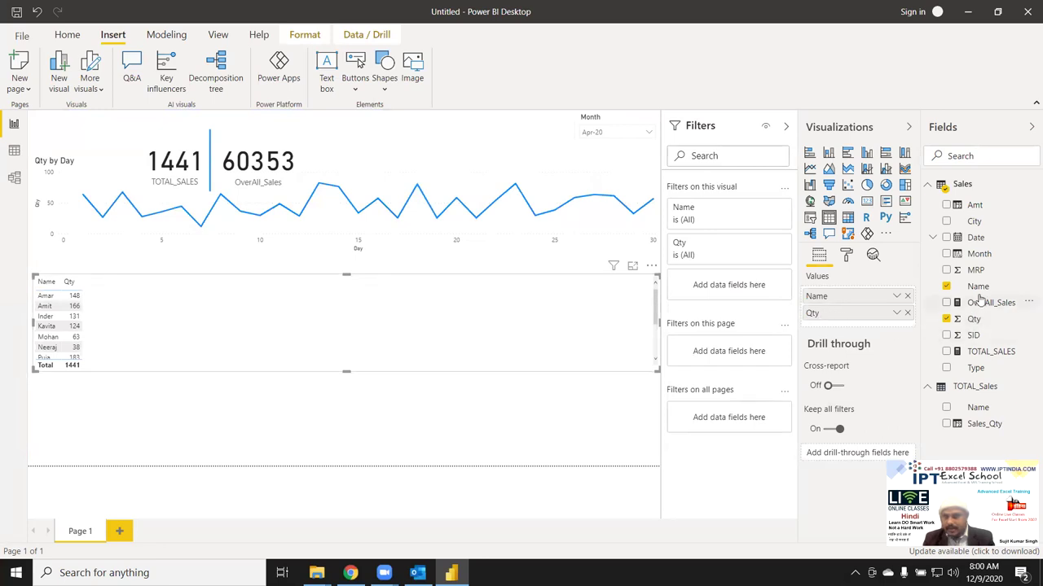
left_click_drag(975, 270, 167, 361)
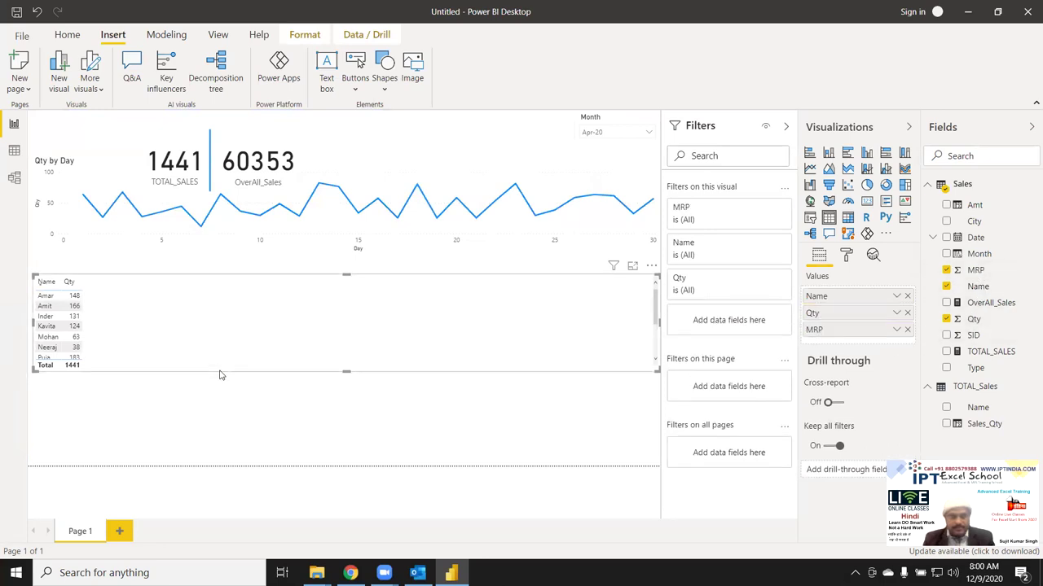
left_click_drag(656, 371, 112, 443)
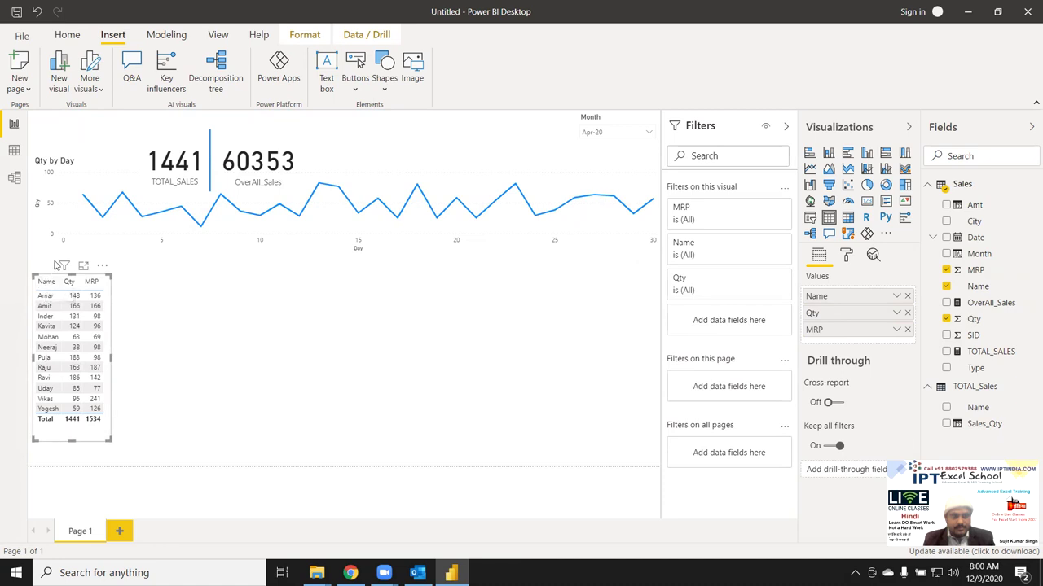
left_click(138, 311)
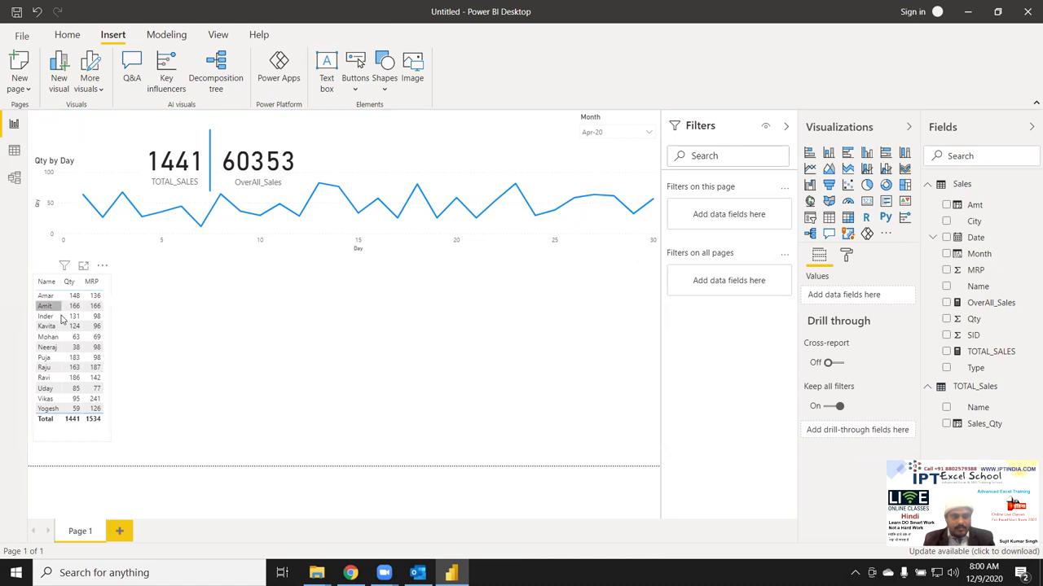
- Move the Name table and the Qty by Day line chart up so the table sits directly under the chart
left_click(102, 340)
left_click_drag(96, 361, 95, 336)
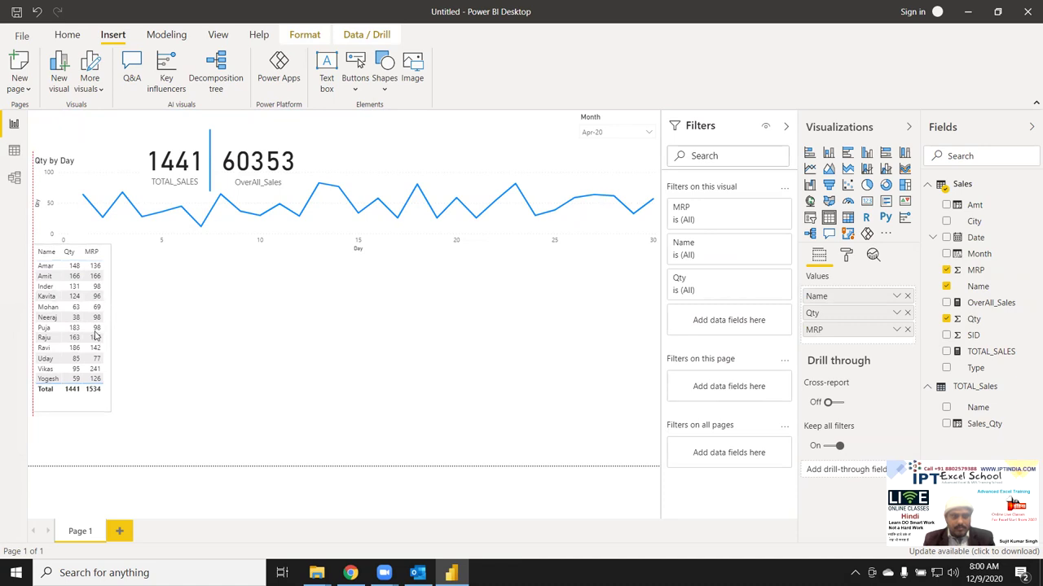
mouse_move(95, 335)
left_mouse_down()
mouse_move(95, 323)
mouse_move(95, 334)
left_mouse_up()
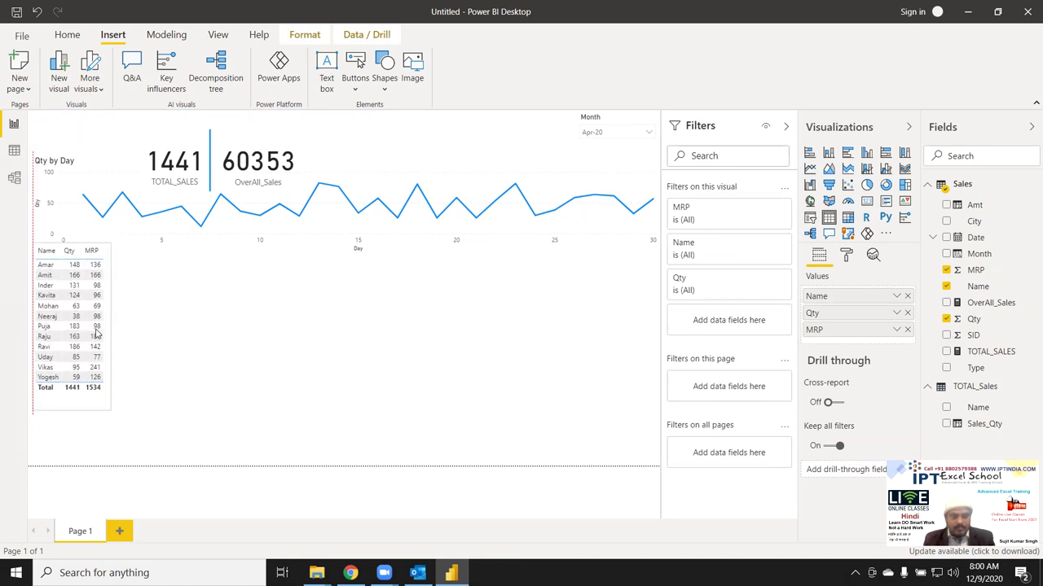
left_click(236, 318)
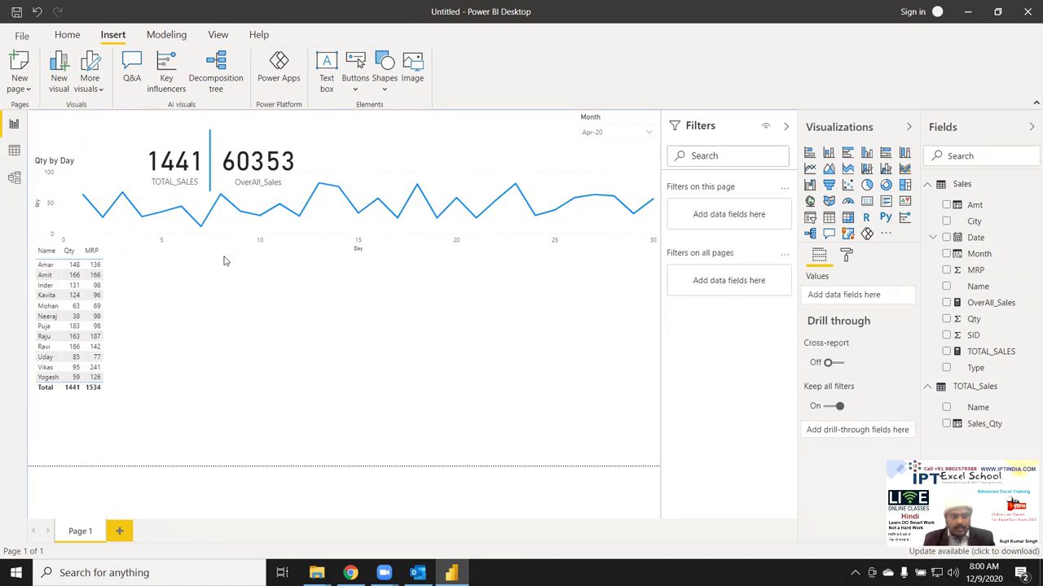
left_click_drag(230, 250, 229, 246)
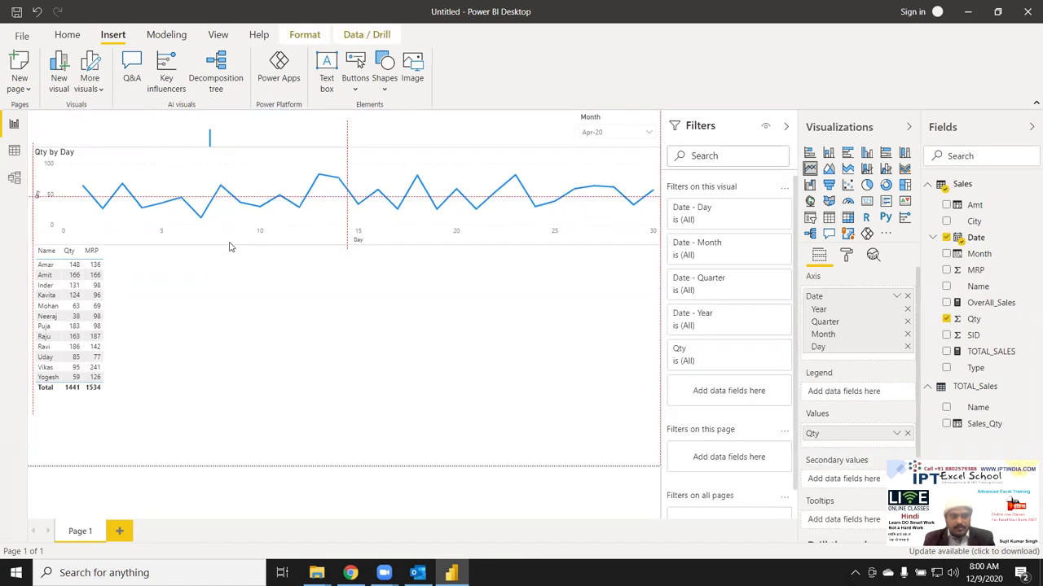
left_click(241, 363)
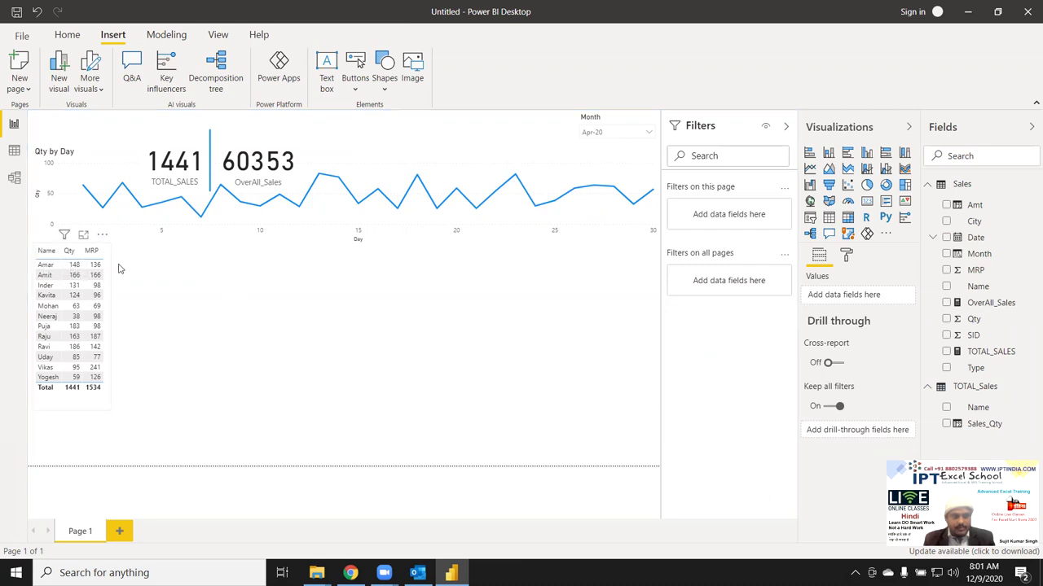
left_click(64, 265)
left_click_drag(33, 251, 34, 247)
left_click(203, 381)
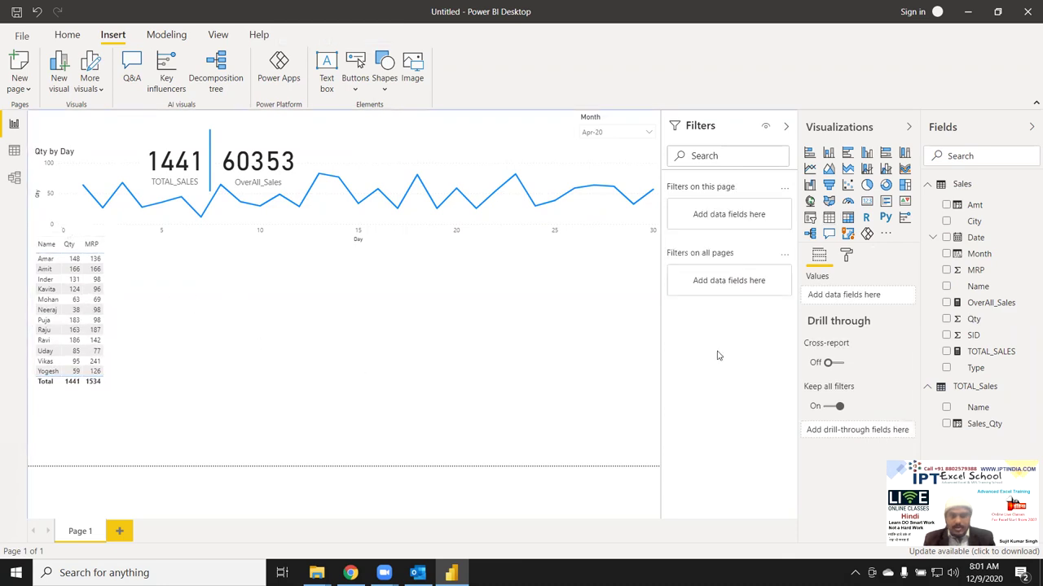
- Add a narrow City and Qty table, aligning its bottom with the Name table
left_click(830, 220)
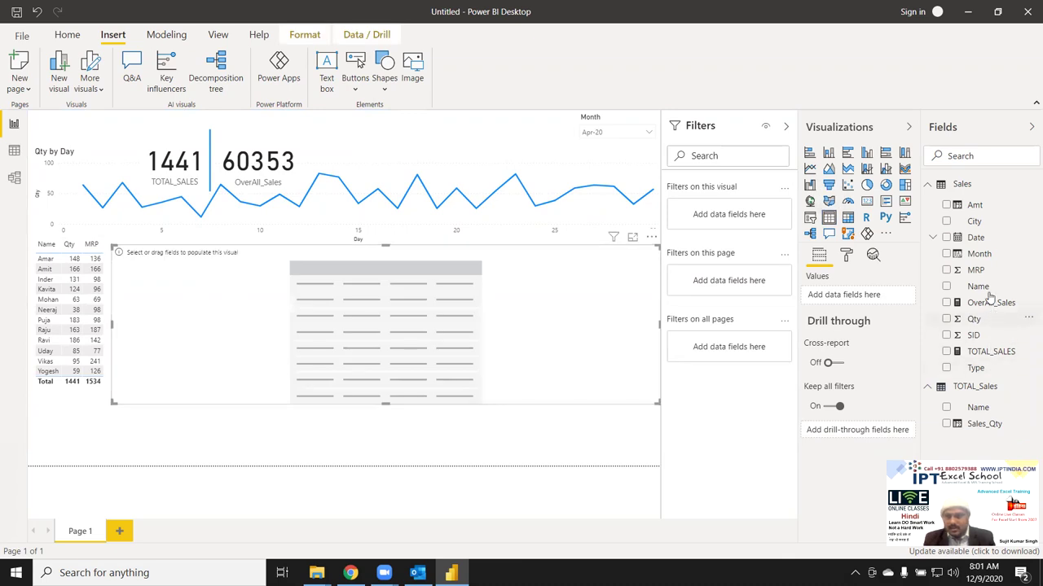
left_click_drag(974, 221, 377, 361)
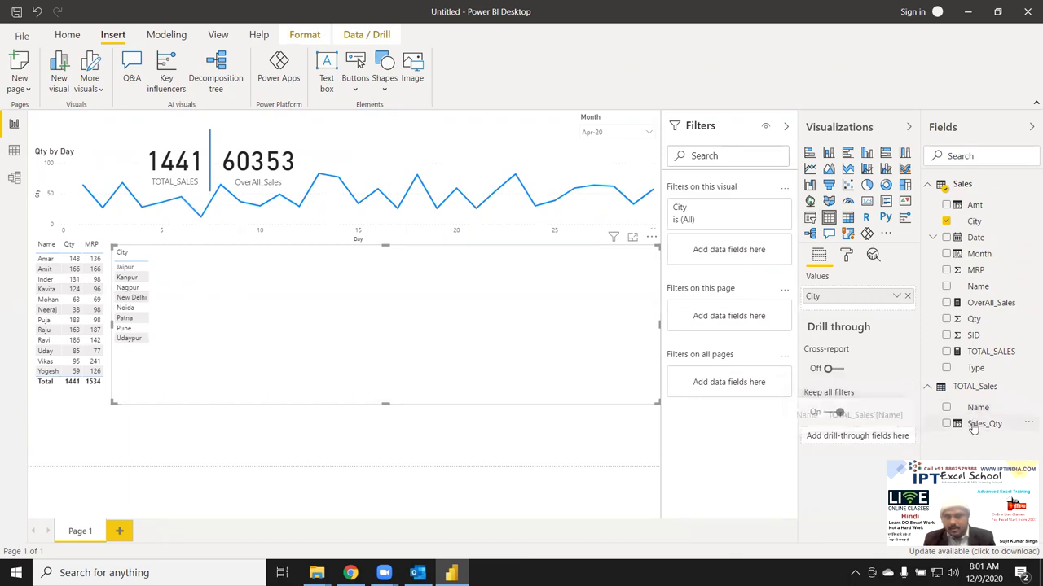
left_click_drag(976, 321, 521, 395)
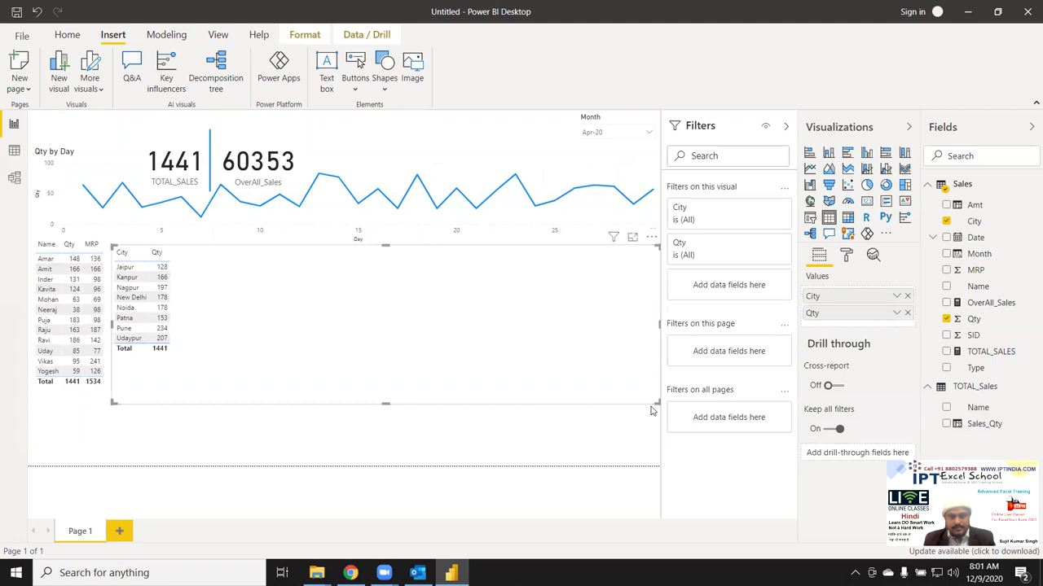
mouse_move(573, 407)
left_mouse_down()
mouse_move(173, 369)
mouse_move(171, 357)
left_mouse_up()
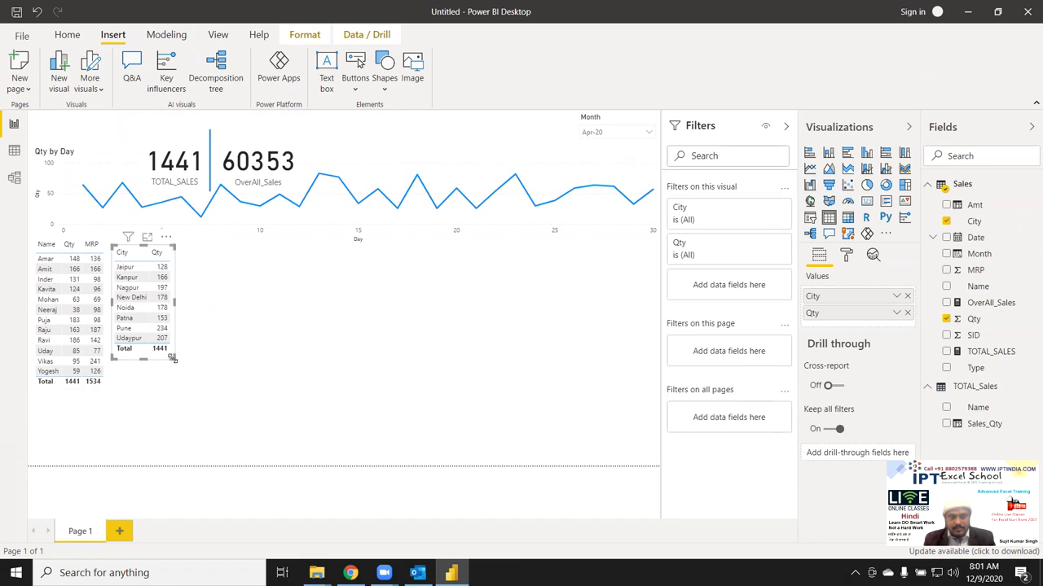
left_click_drag(173, 356, 176, 381)
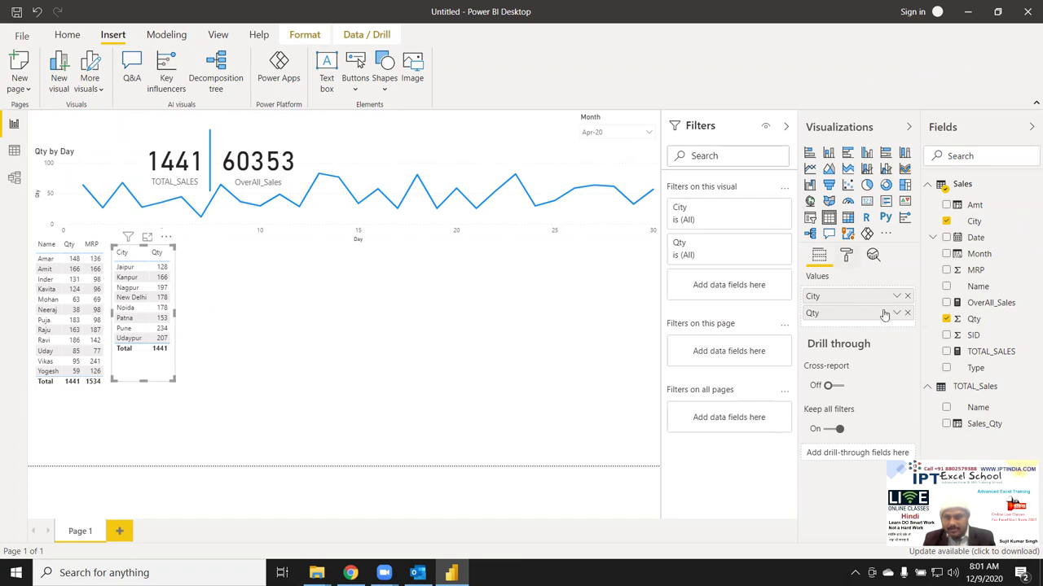
- Set the City table's values text to 13 pt and widen it so all values show
left_click(846, 404)
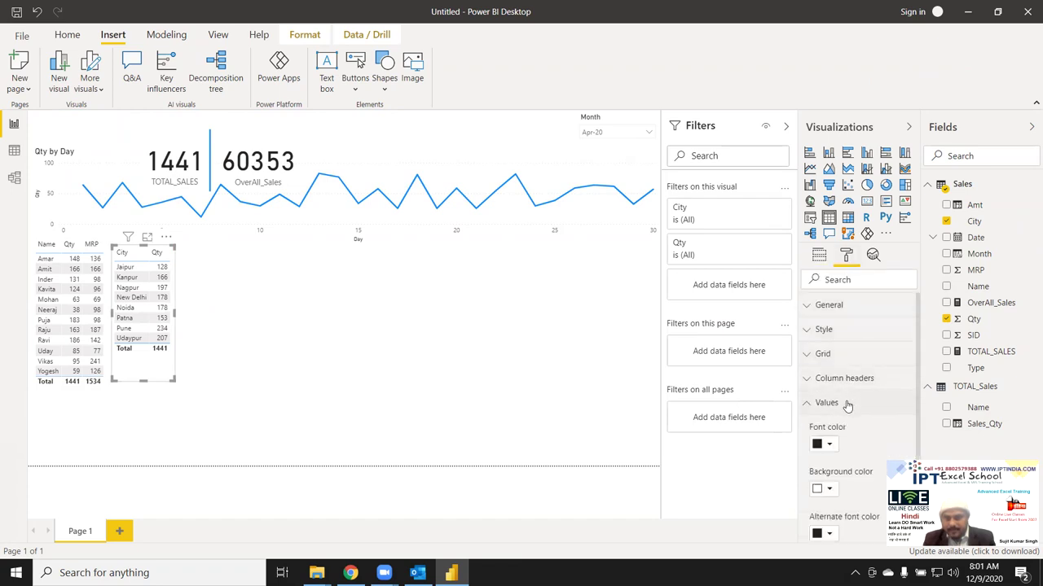
scroll(862, 417, "down", 2)
scroll(862, 421, "down", 1)
scroll(861, 424, "down", 2)
scroll(859, 419, "down", 1)
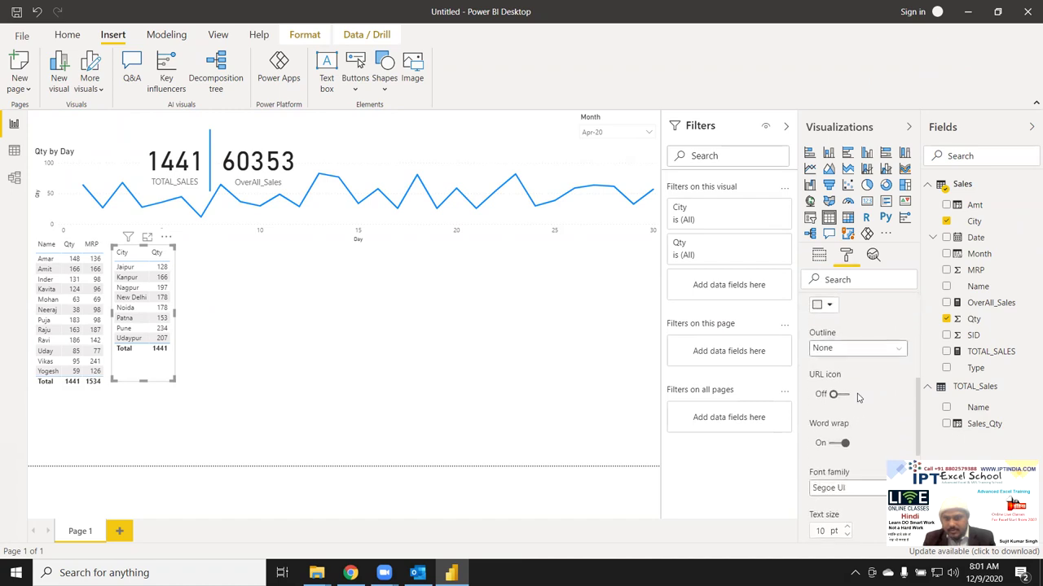
scroll(859, 407, "down", 3)
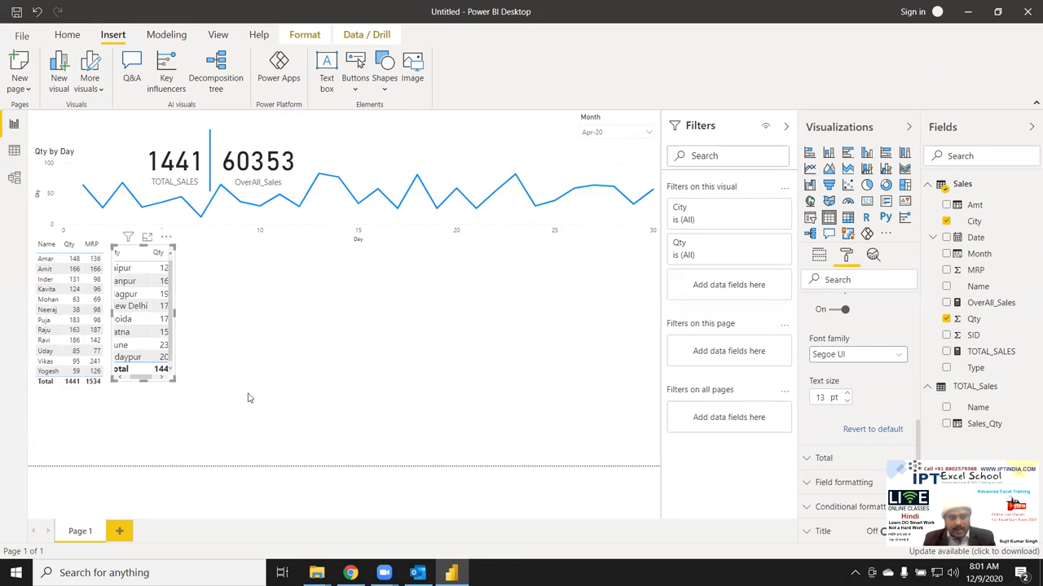
left_click_drag(142, 380, 143, 390)
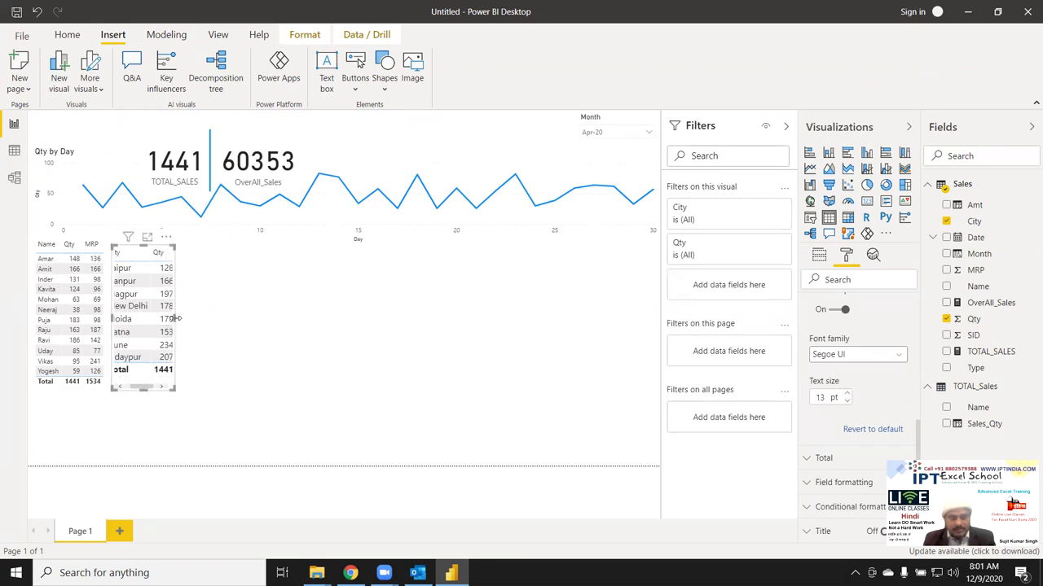
left_click_drag(175, 318, 192, 322)
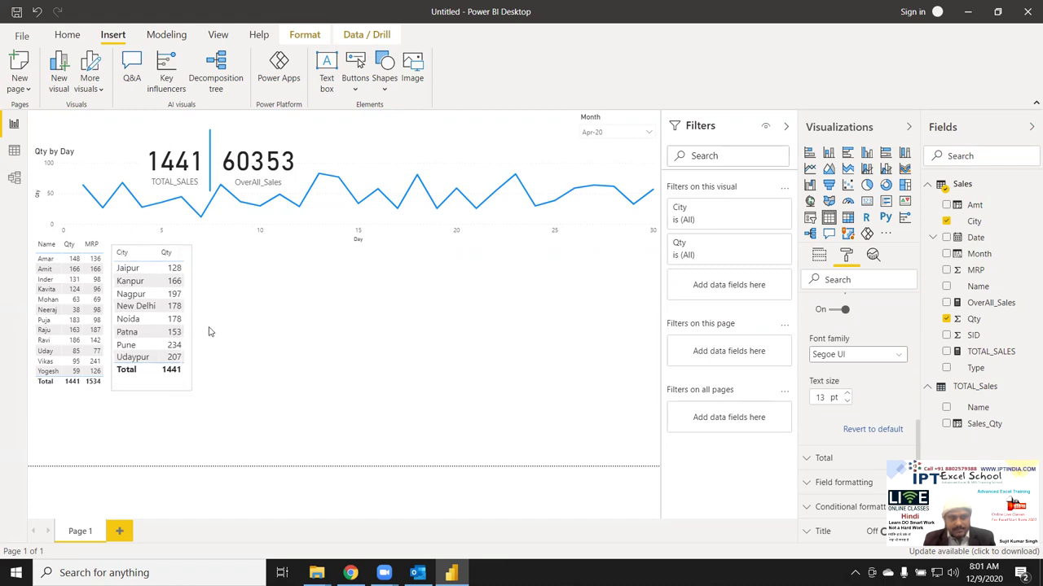
left_click(281, 377)
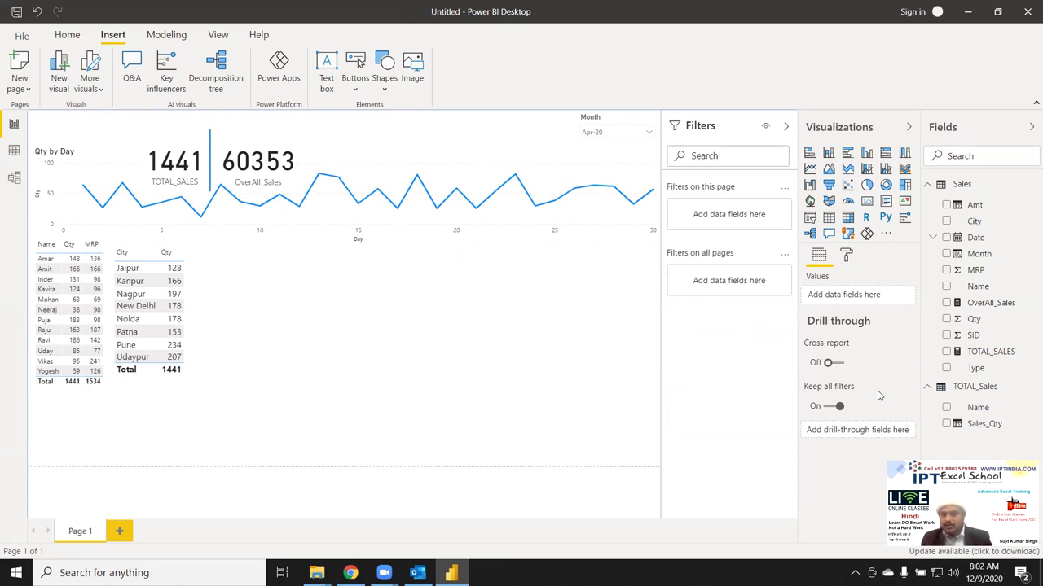
- Add an Amt by Name pie chart (Name legend, Amt values) beside the City table and enlarge it
left_click(885, 185)
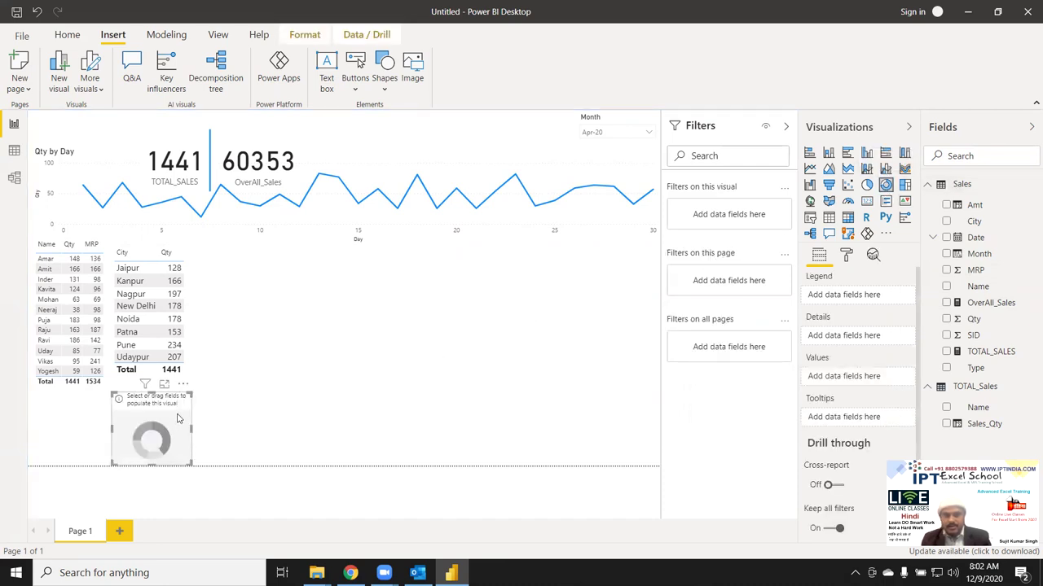
left_click(866, 185)
left_click_drag(179, 417, 297, 276)
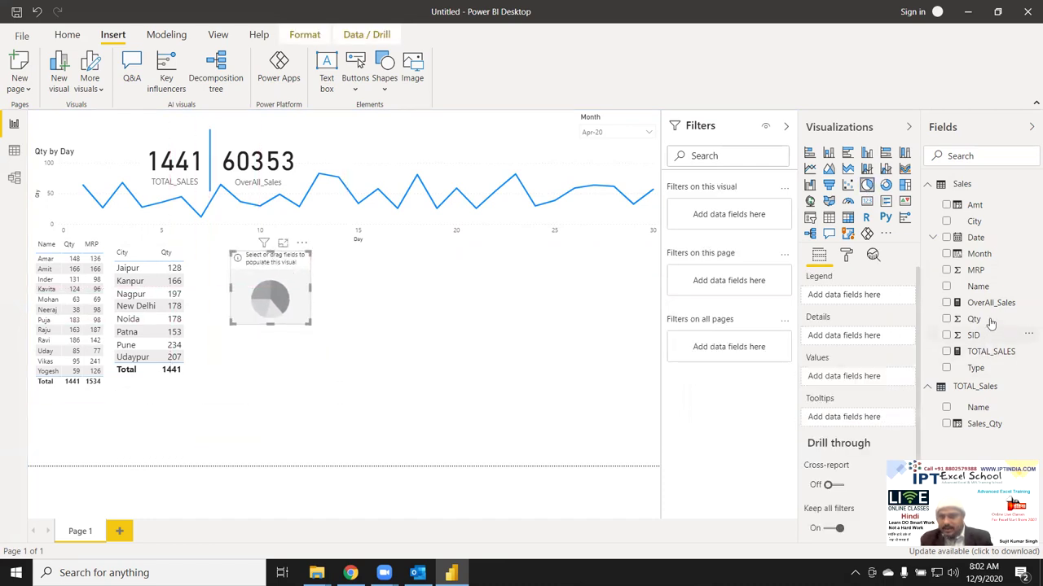
mouse_move(989, 286)
left_mouse_down()
mouse_move(279, 310)
mouse_move(298, 308)
left_mouse_up()
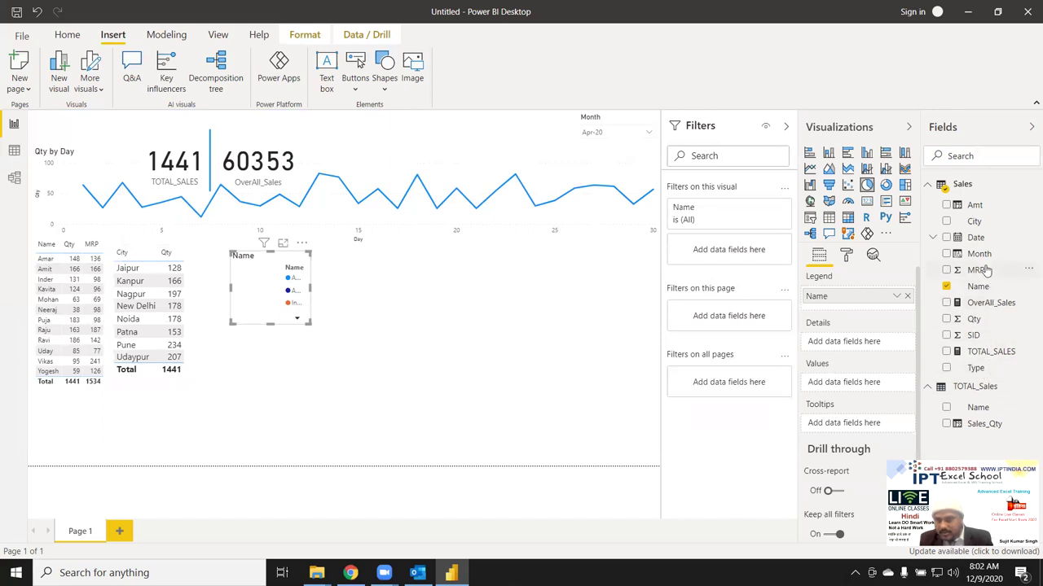
mouse_move(974, 206)
left_mouse_down()
mouse_move(295, 316)
mouse_move(405, 412)
left_mouse_up()
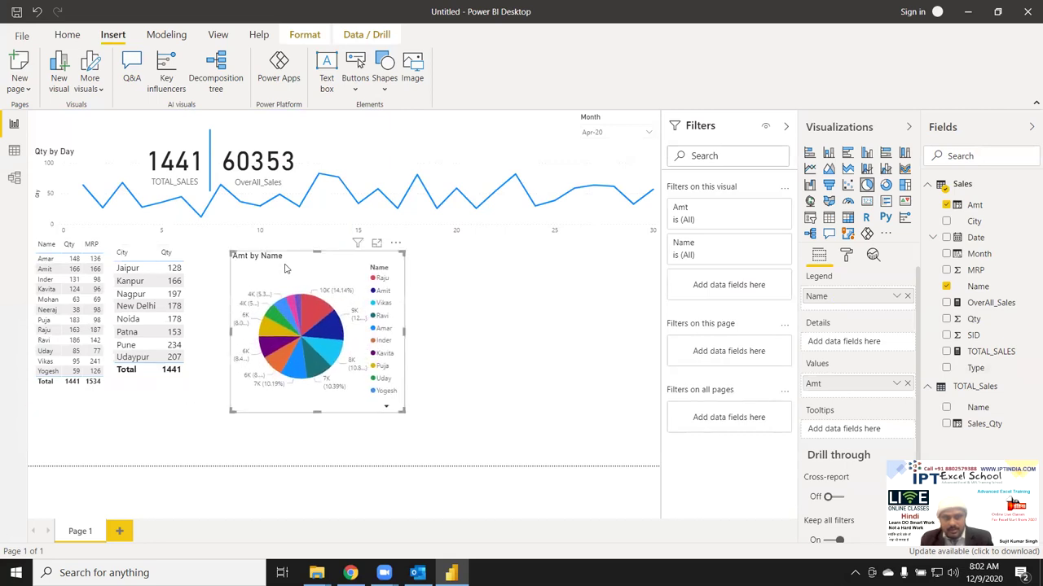
left_click_drag(285, 267, 252, 253)
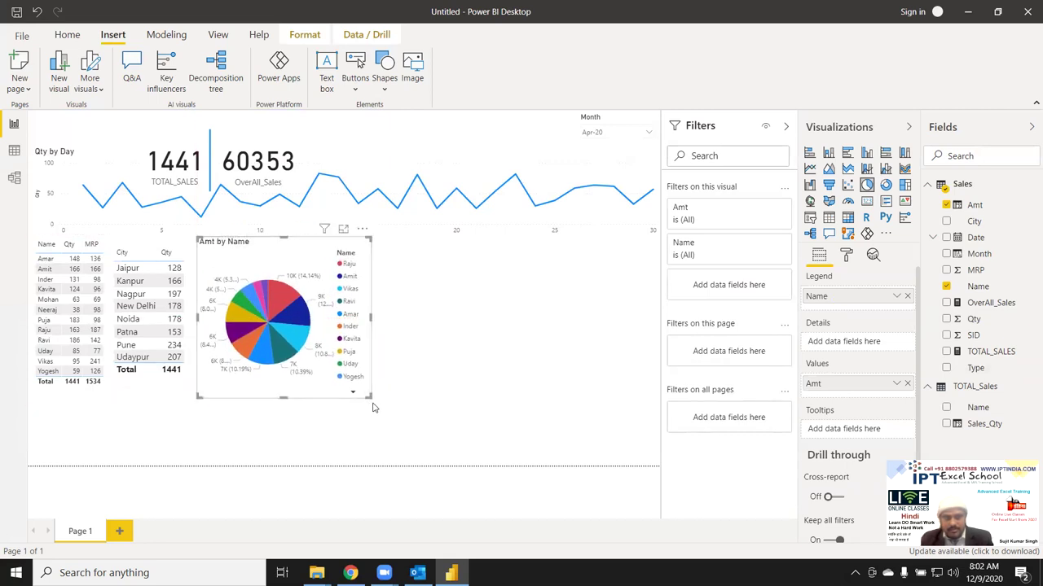
left_click_drag(369, 395, 379, 405)
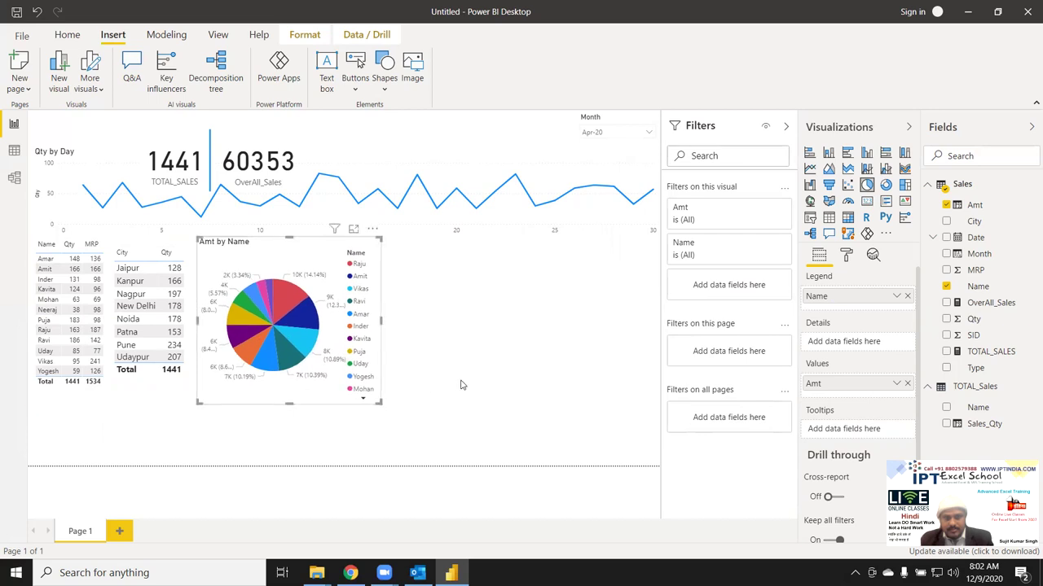
left_click(455, 418)
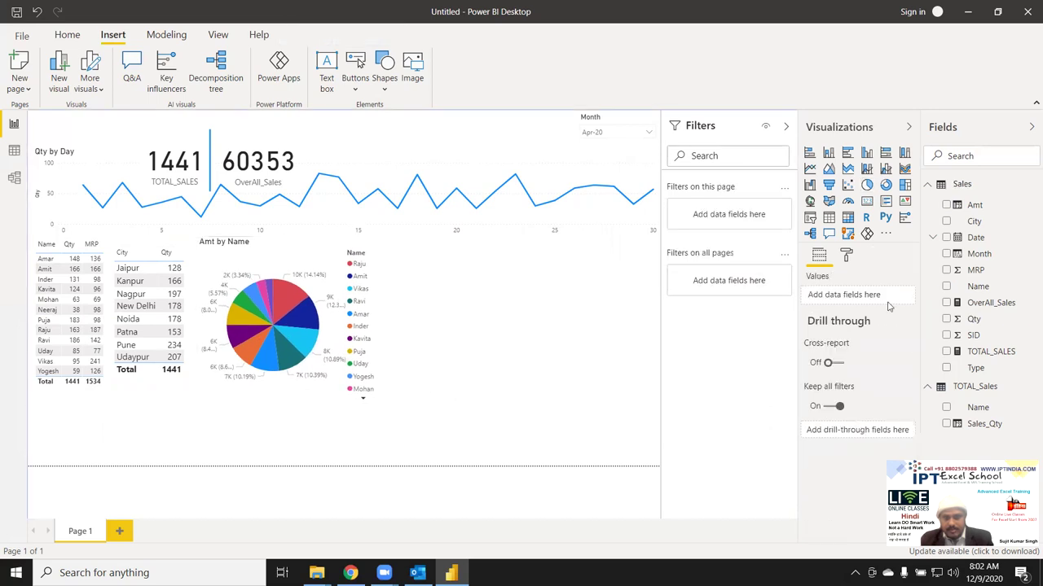
- Add a donut chart with City as legend and Amt as values, aligned beside the Amt by Name pie
left_click(885, 185)
left_click_drag(124, 413, 406, 266)
left_click_drag(985, 228, 475, 298)
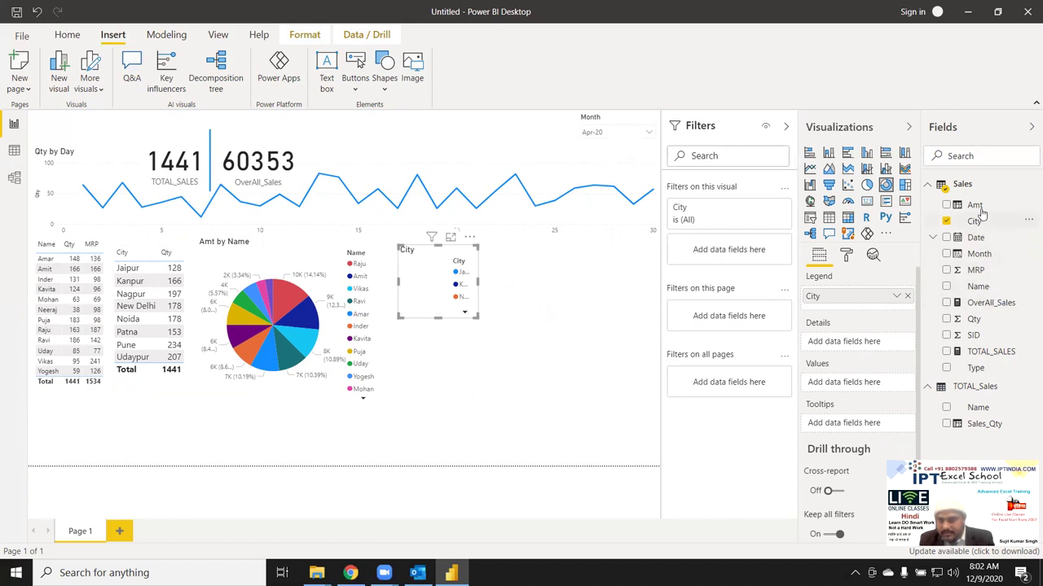
mouse_move(976, 206)
left_mouse_down()
mouse_move(462, 309)
mouse_move(641, 410)
left_mouse_up()
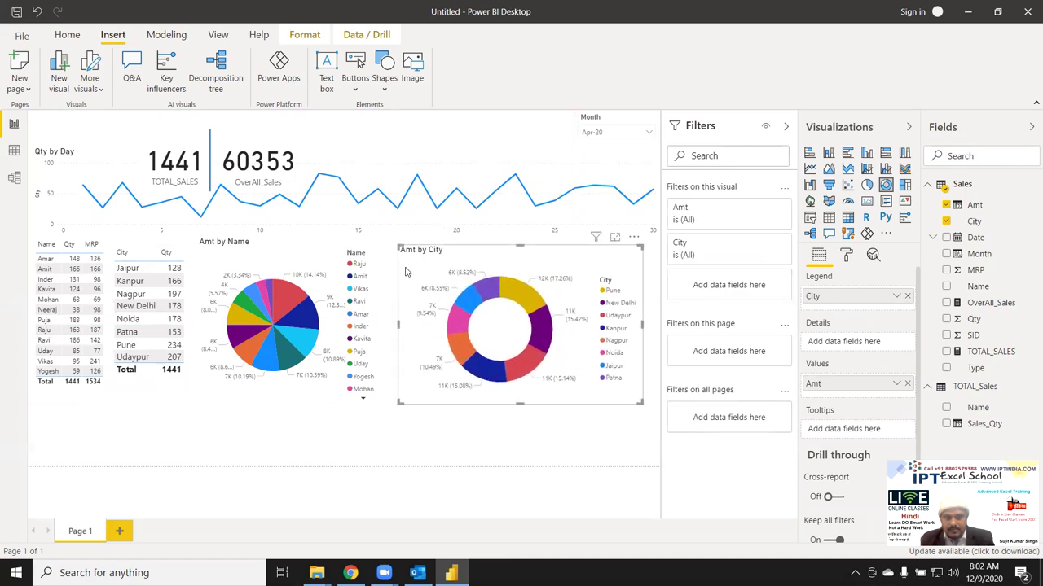
left_click_drag(406, 256, 396, 256)
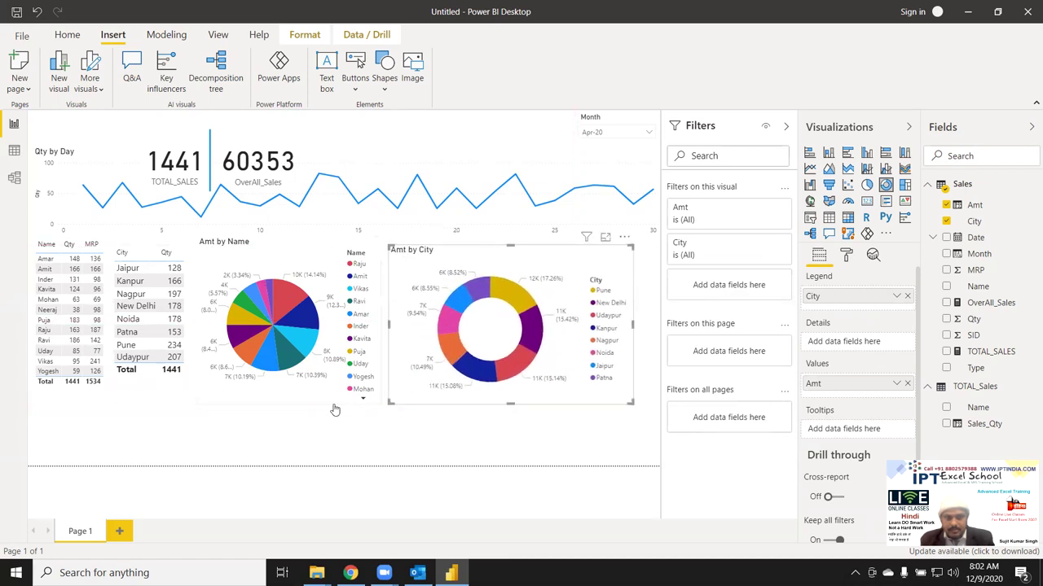
left_click(312, 447)
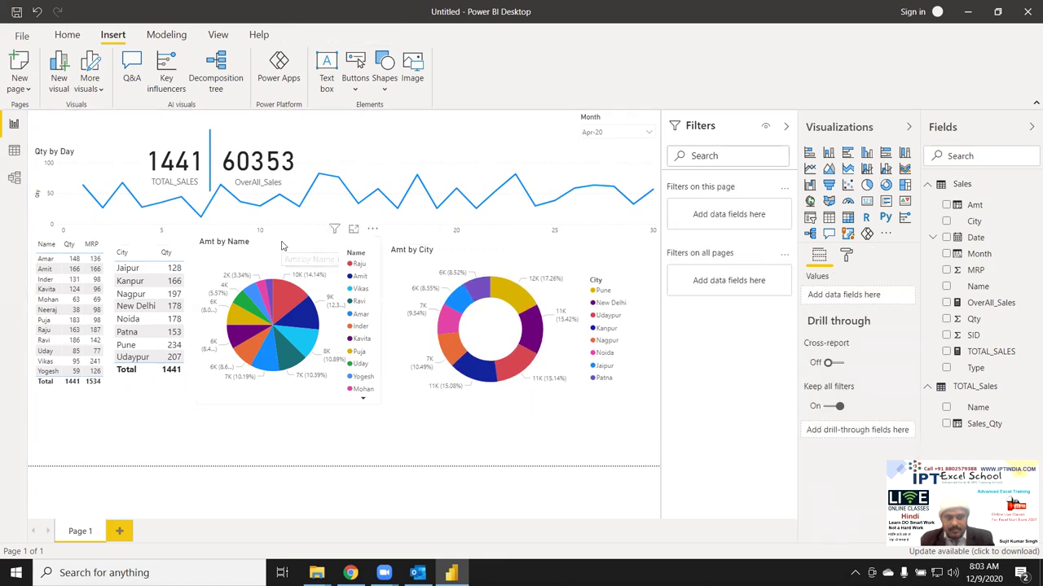
left_click_drag(284, 241, 285, 238)
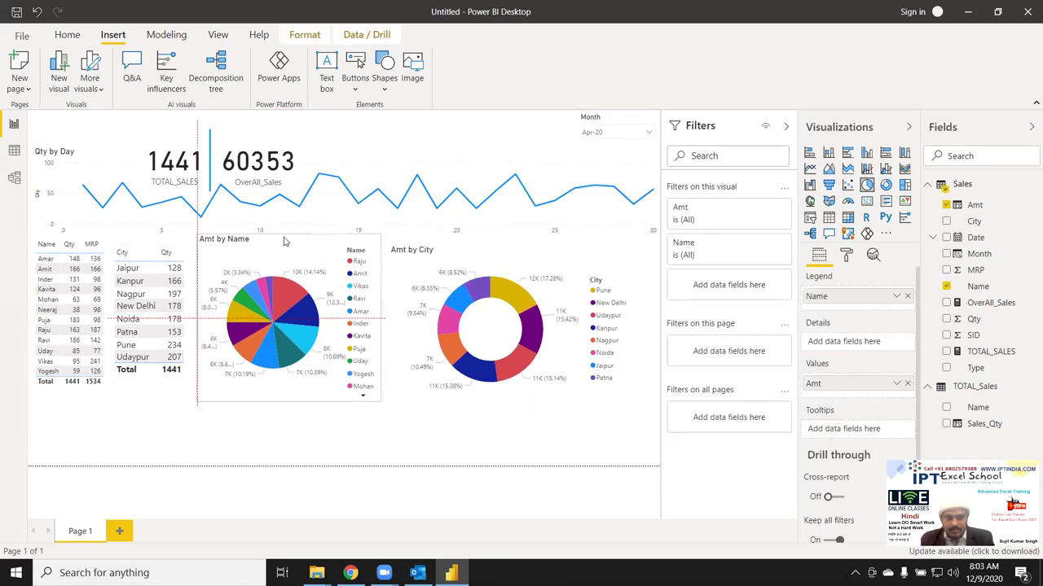
left_click(236, 452)
left_click_drag(474, 261, 478, 250)
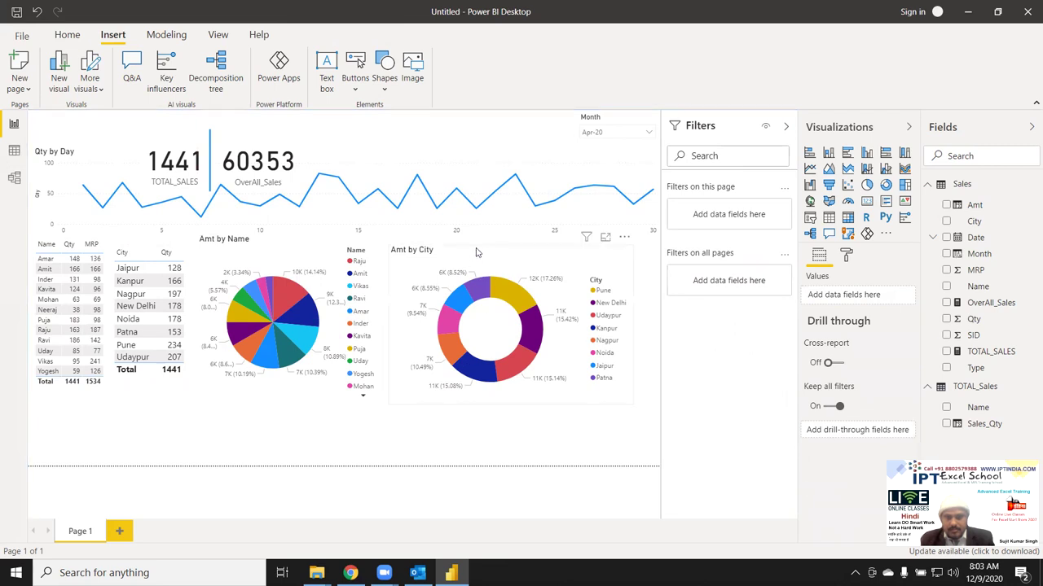
left_click(423, 429)
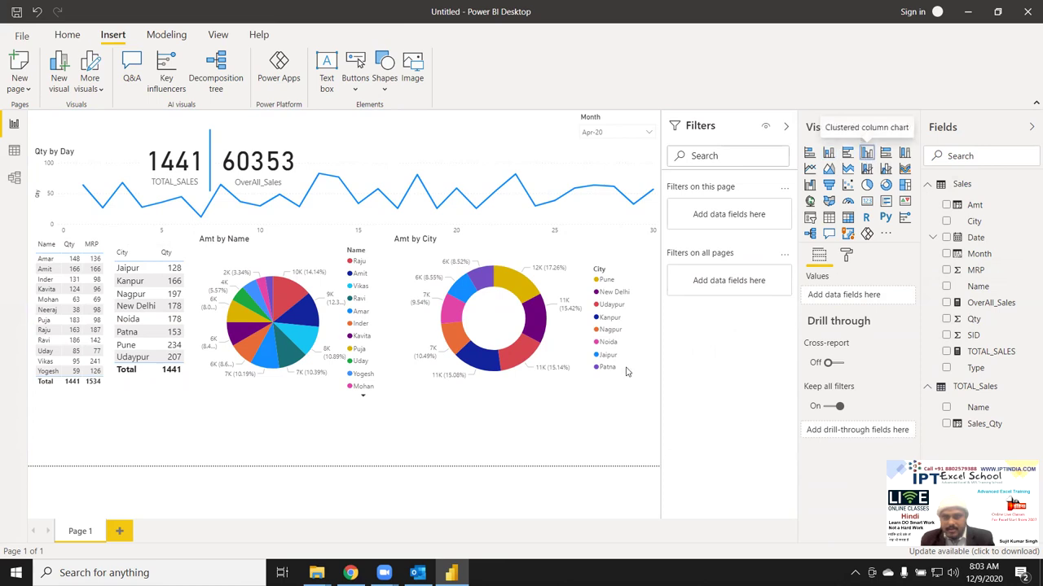
- Add a column chart with Month on the axis and Qty as values, widened across the page bottom
left_click(867, 152)
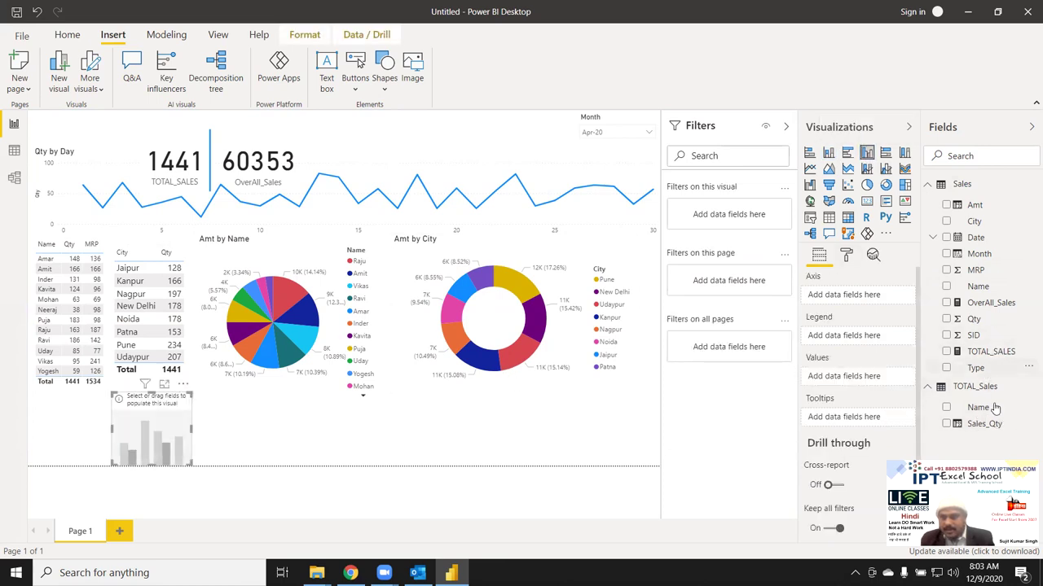
mouse_move(975, 237)
left_mouse_down()
mouse_move(202, 432)
mouse_move(171, 430)
left_mouse_up()
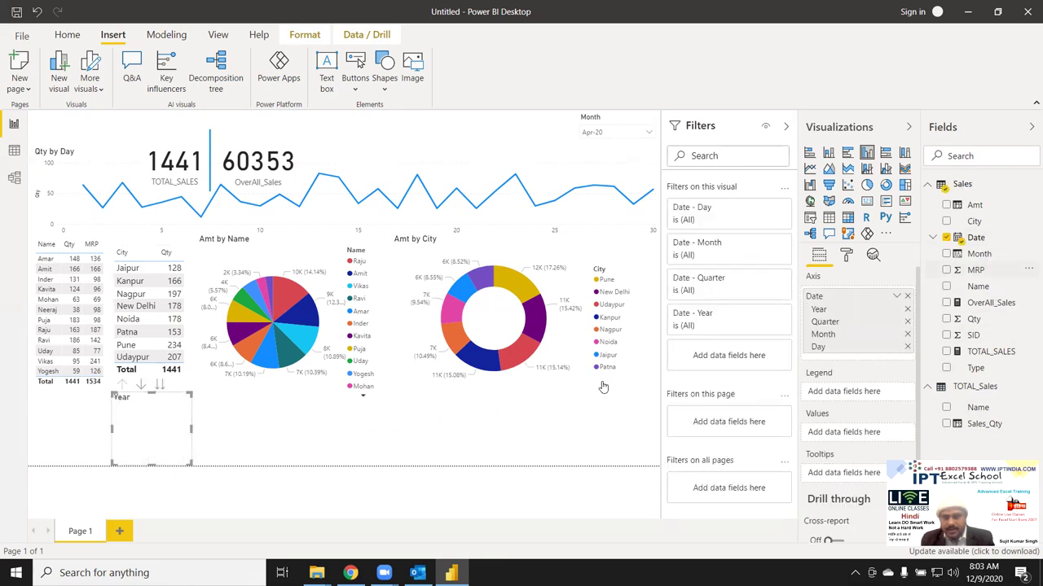
left_click(946, 237)
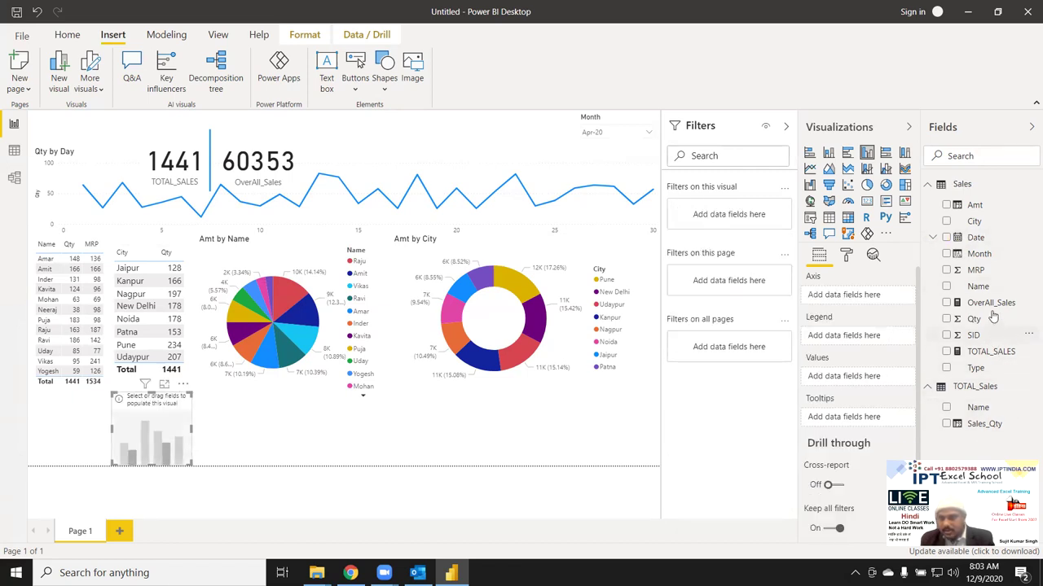
left_click_drag(989, 255, 156, 461)
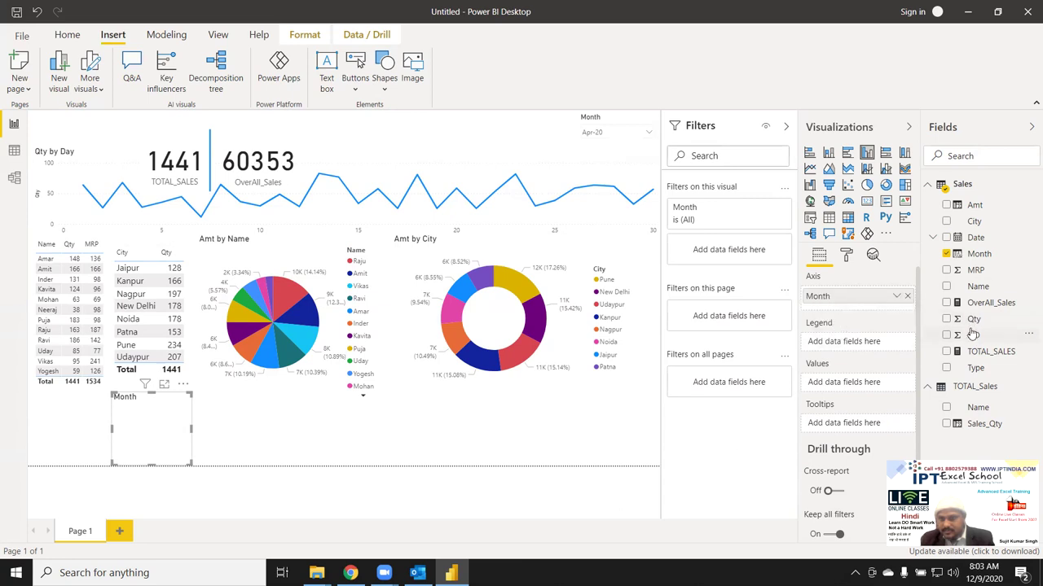
mouse_move(972, 325)
left_mouse_down()
mouse_move(174, 435)
mouse_move(190, 434)
left_mouse_up()
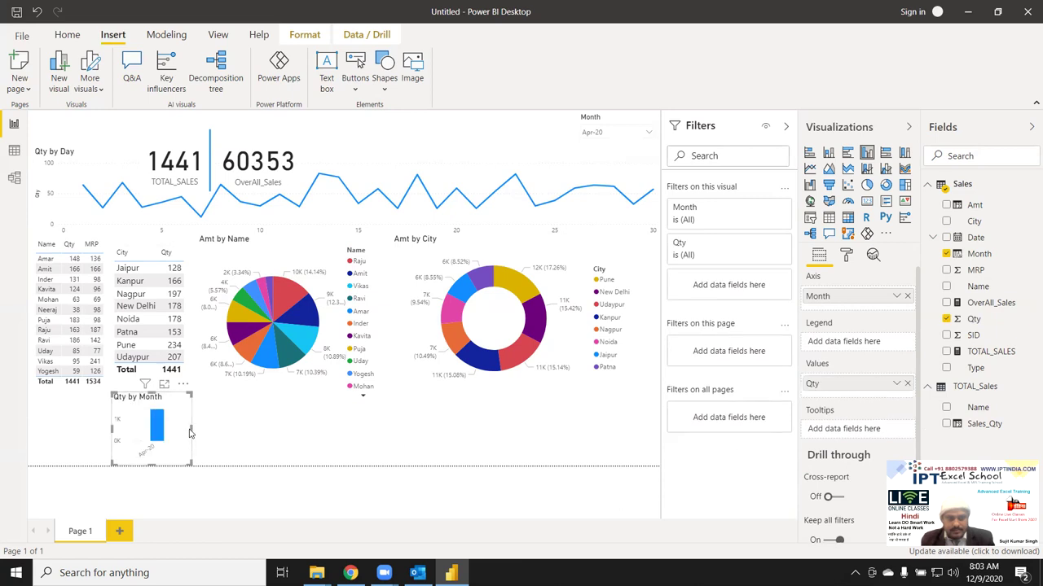
left_click(362, 431)
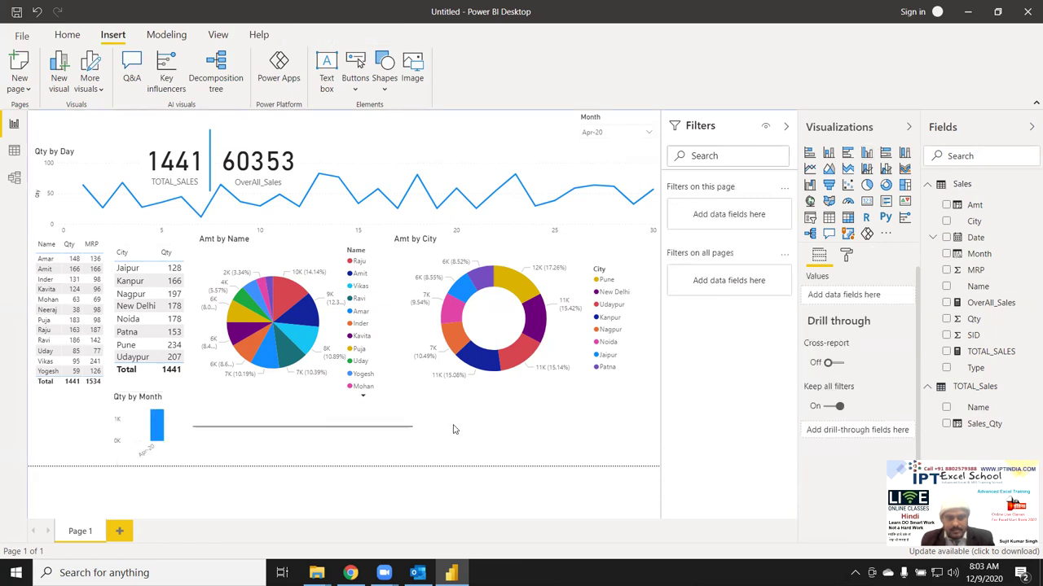
left_click(172, 447)
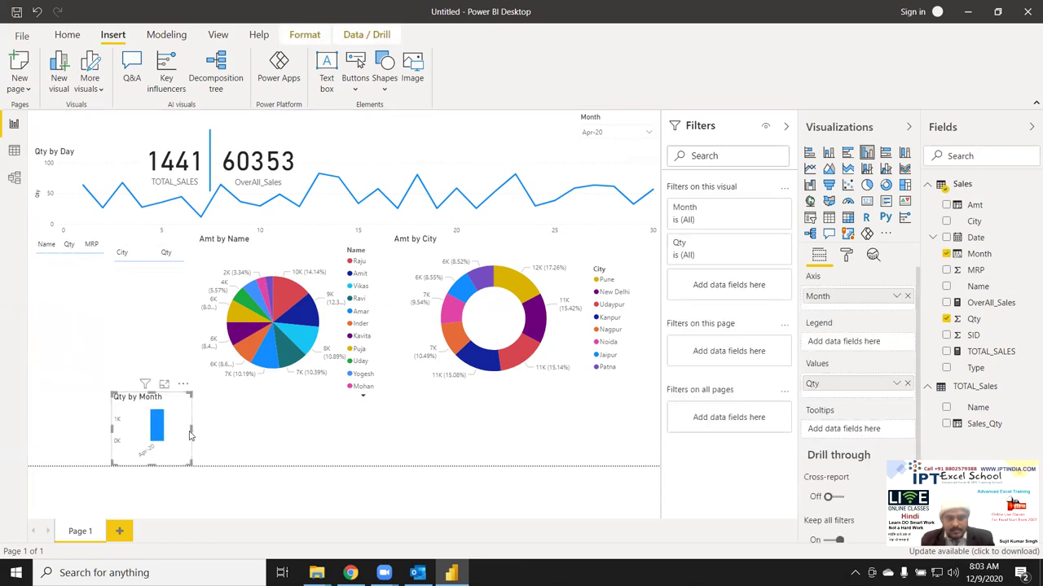
left_click_drag(191, 428, 637, 446)
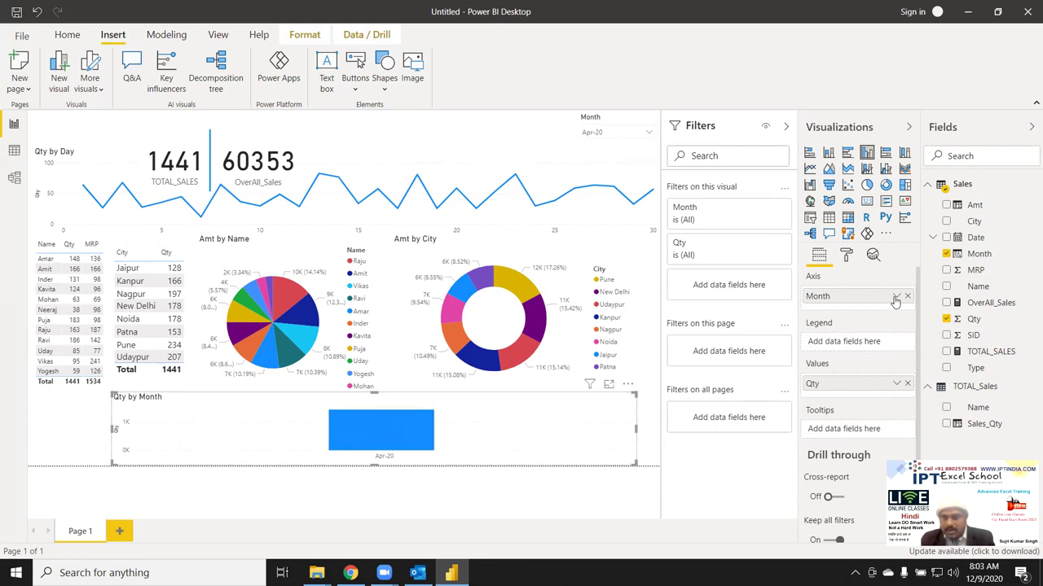
- Replace Month with the Date hierarchy drilled down to day, and stretch the chart edge to edge
left_click(906, 295)
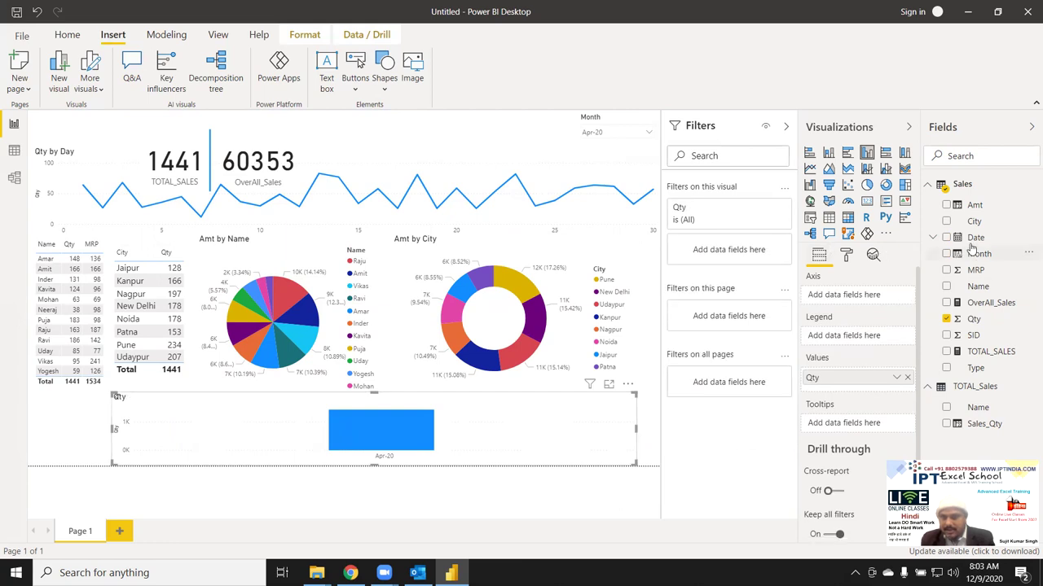
left_click_drag(975, 237, 444, 450)
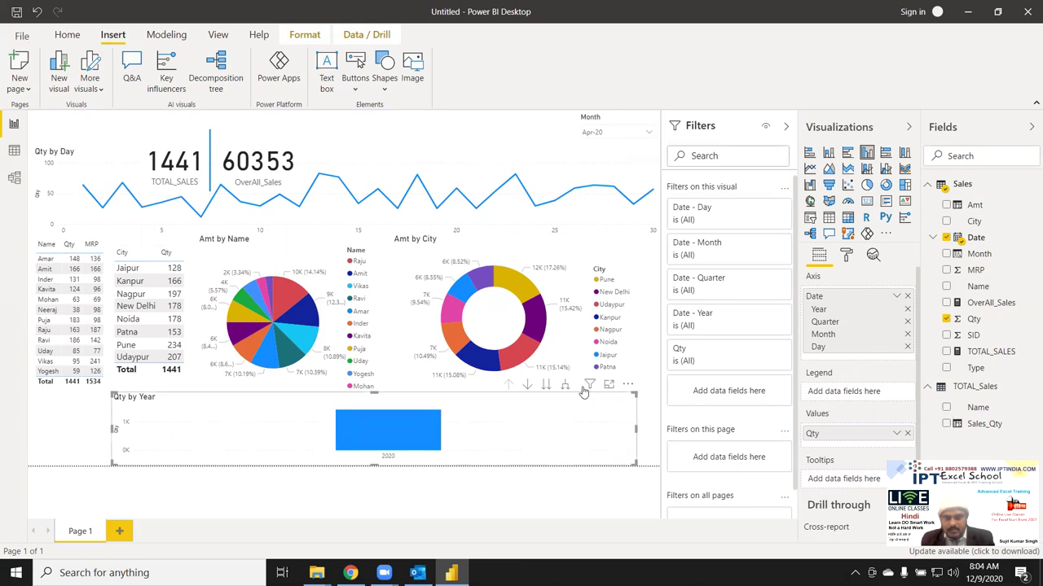
left_click(547, 385)
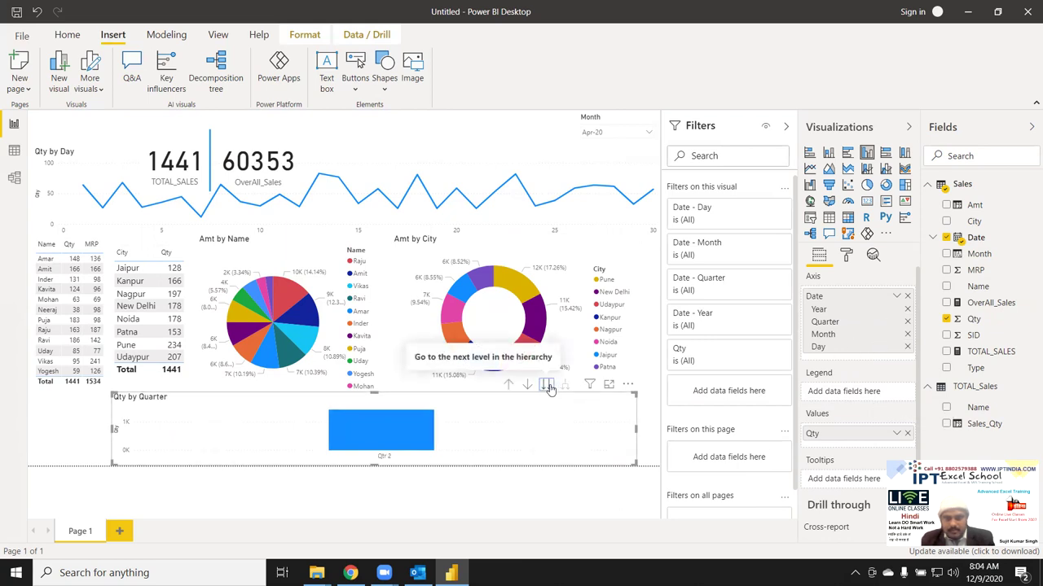
left_click(546, 385)
left_click(549, 389)
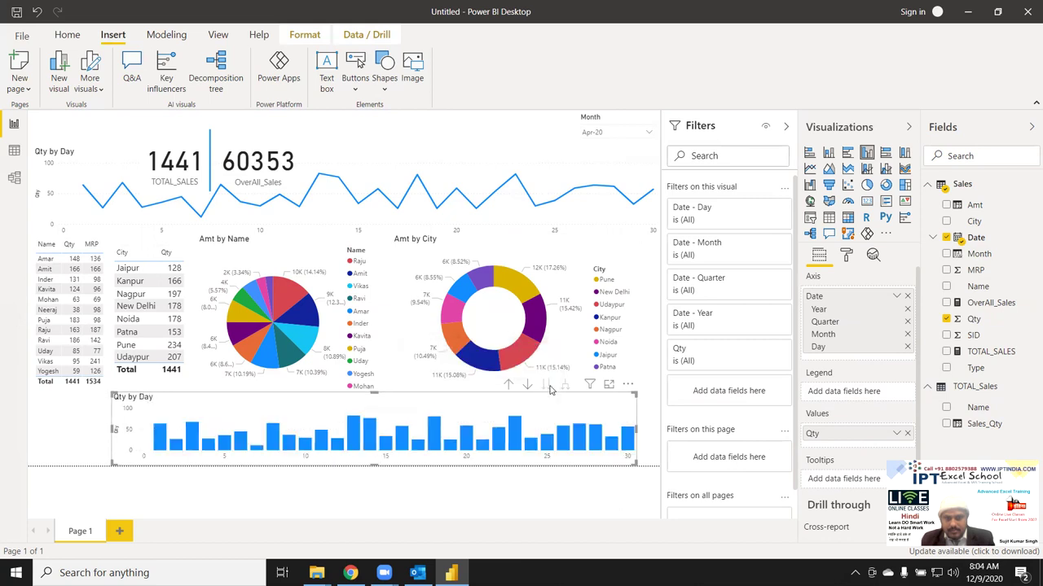
left_click_drag(113, 395, 33, 398)
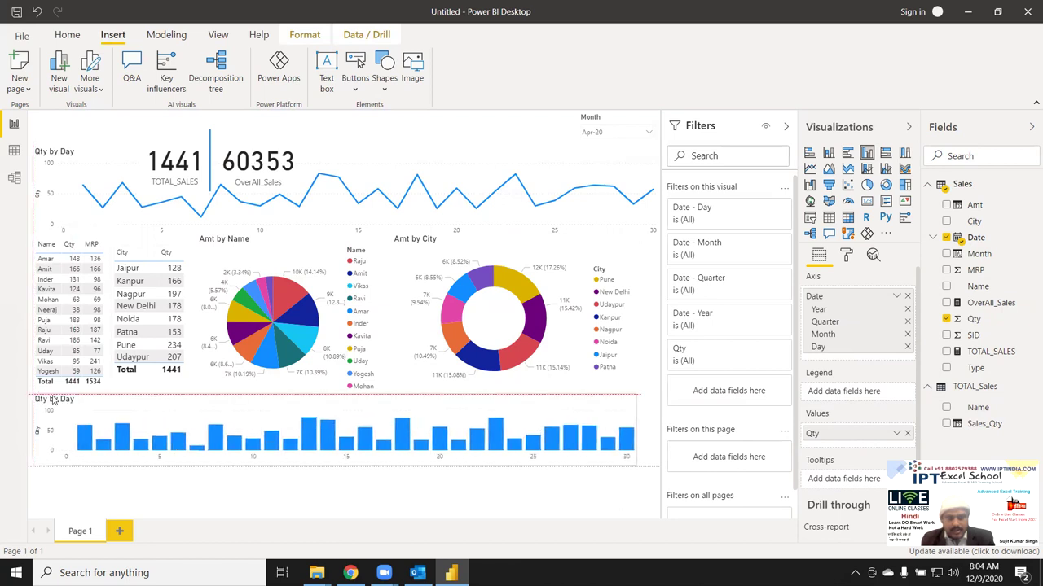
left_click_drag(642, 399, 656, 399)
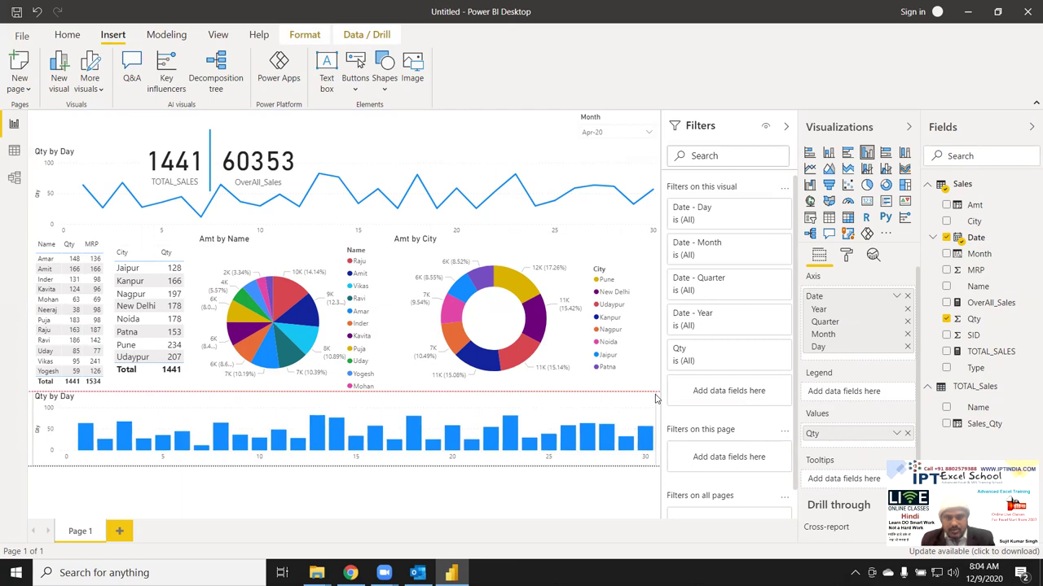
- Add Type to Filters on this page, test the NEW option, then clear it back to All
left_click(465, 498)
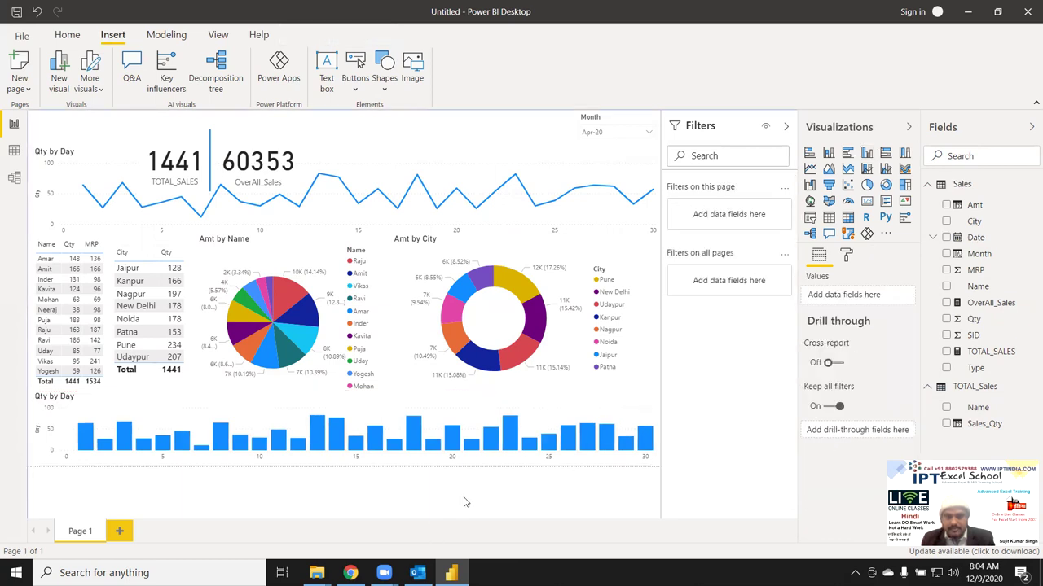
left_click(564, 406)
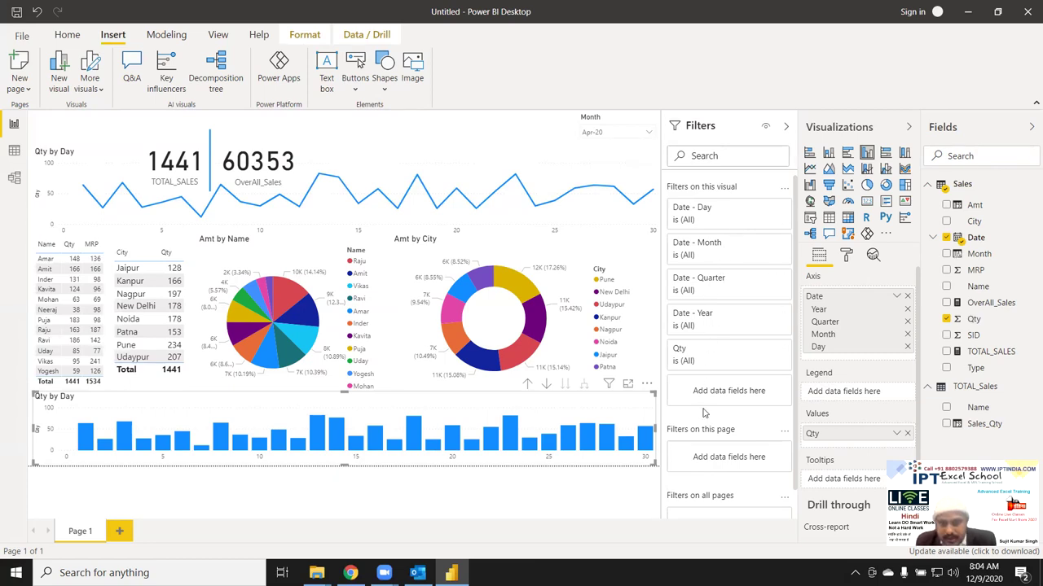
scroll(720, 419, "down", 2)
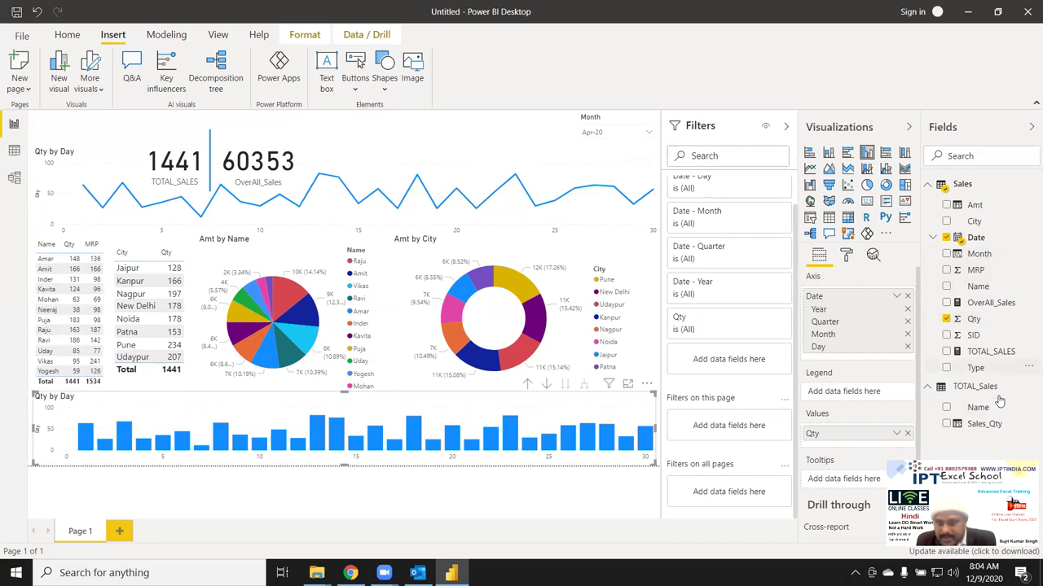
left_click_drag(991, 371, 756, 428)
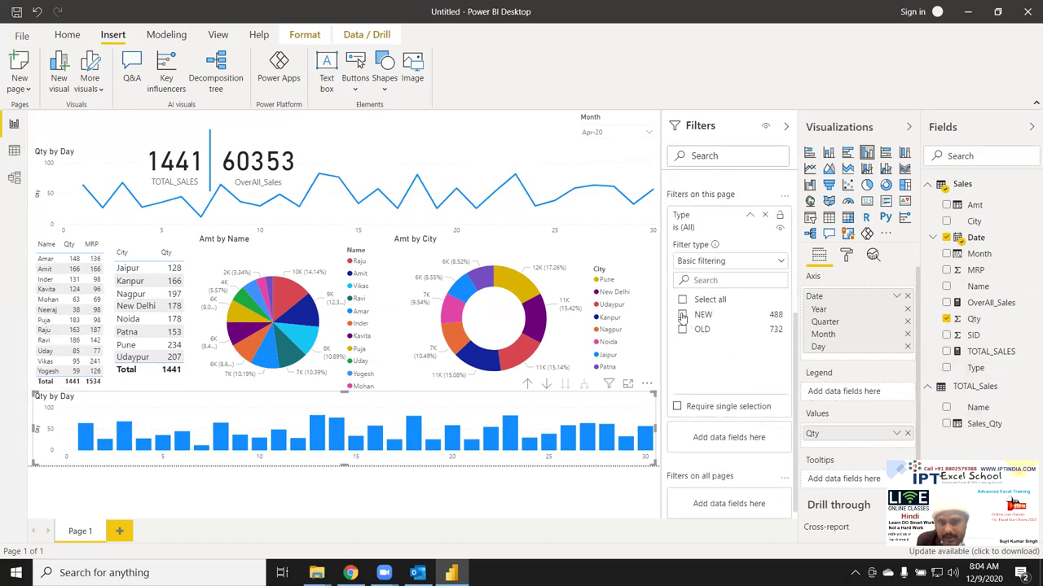
left_click(683, 316)
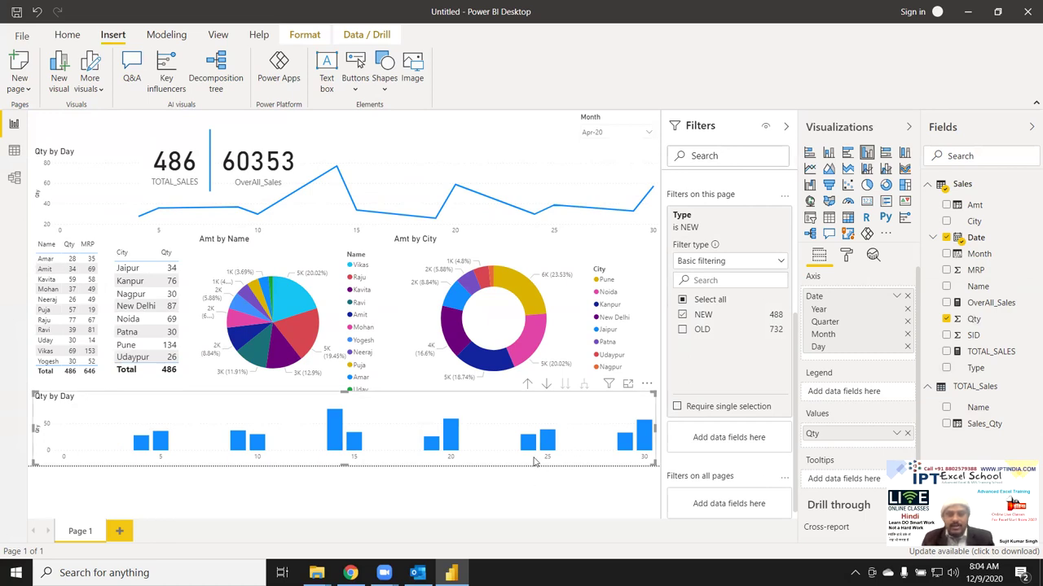
left_click(683, 315)
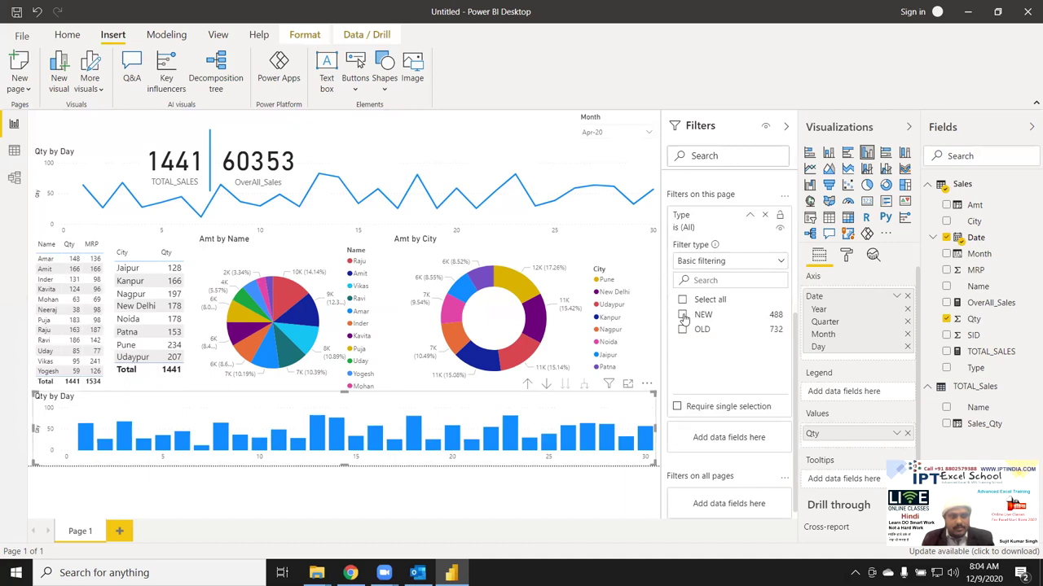
left_click(682, 315)
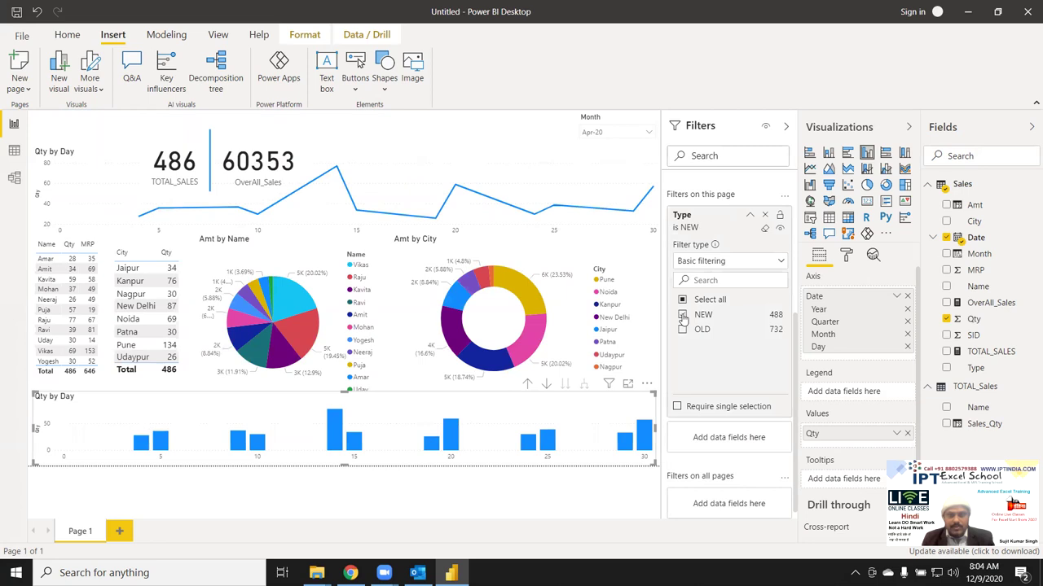
left_click(683, 316)
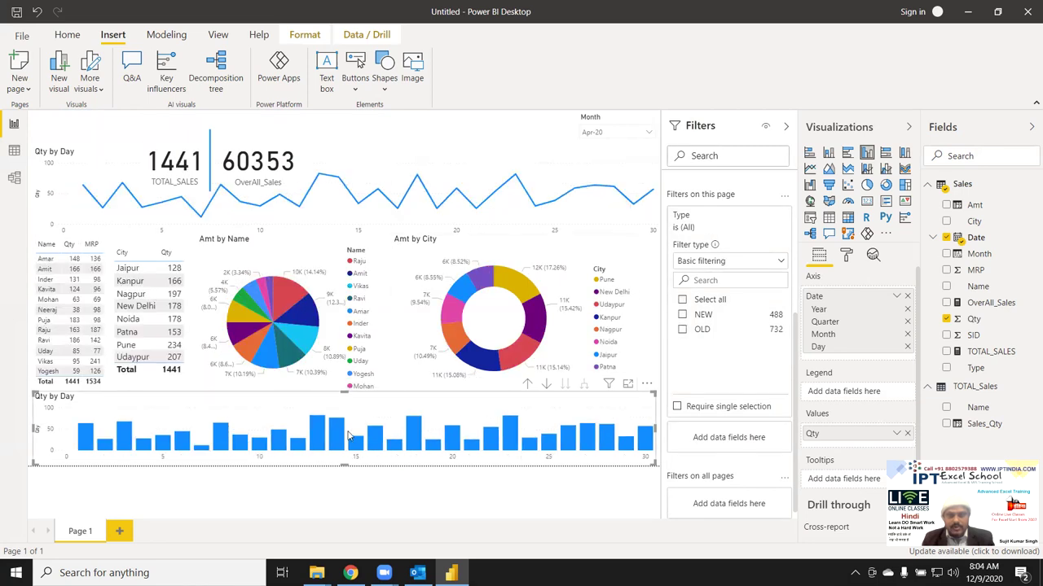
left_click(469, 486)
- Delete the Type card from Filters on this page, leaving TOTAL_SALES at 1441
left_click(481, 464)
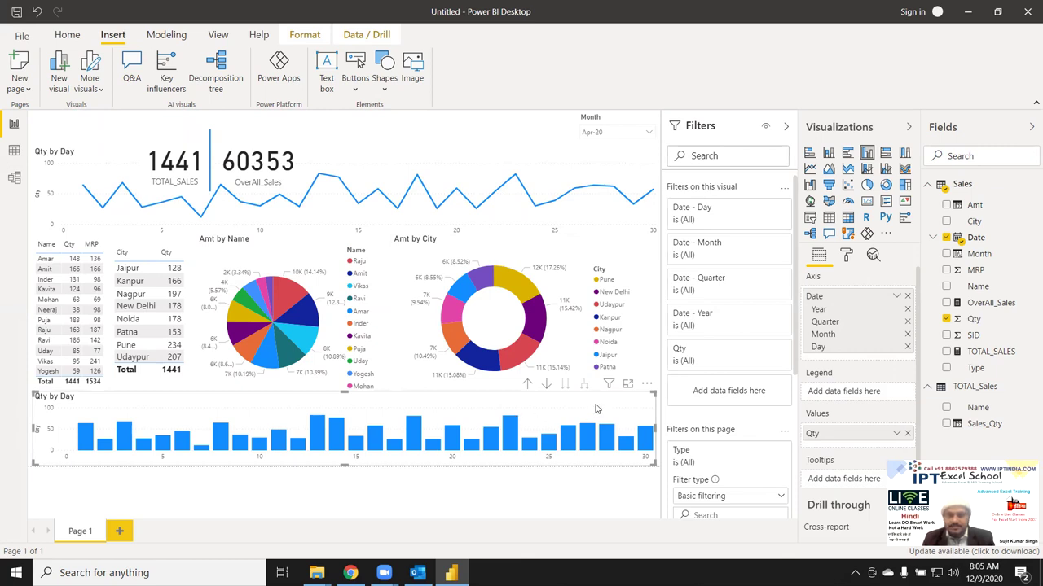
scroll(727, 403, "down", 3)
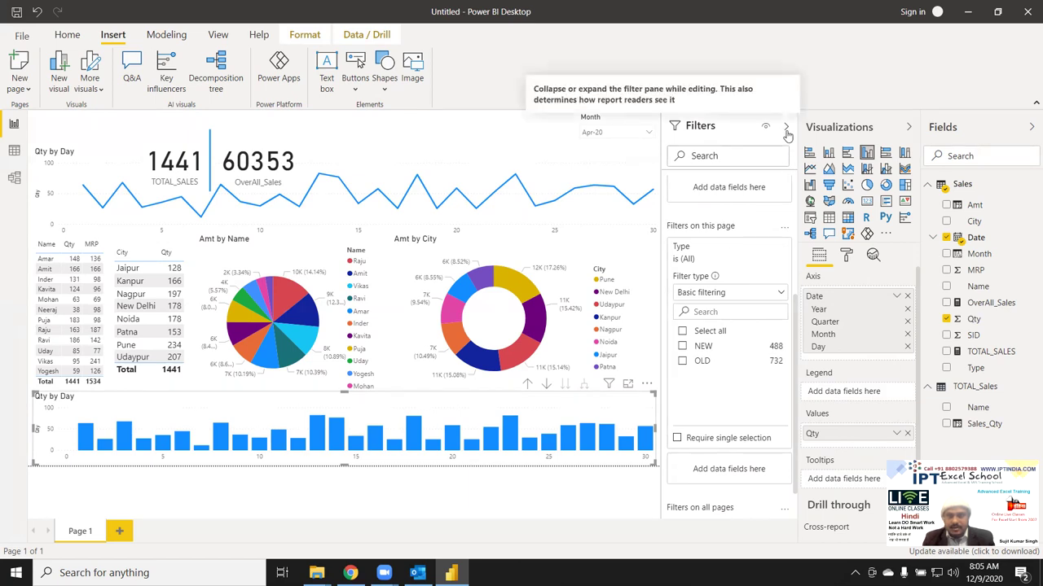
left_click(763, 251)
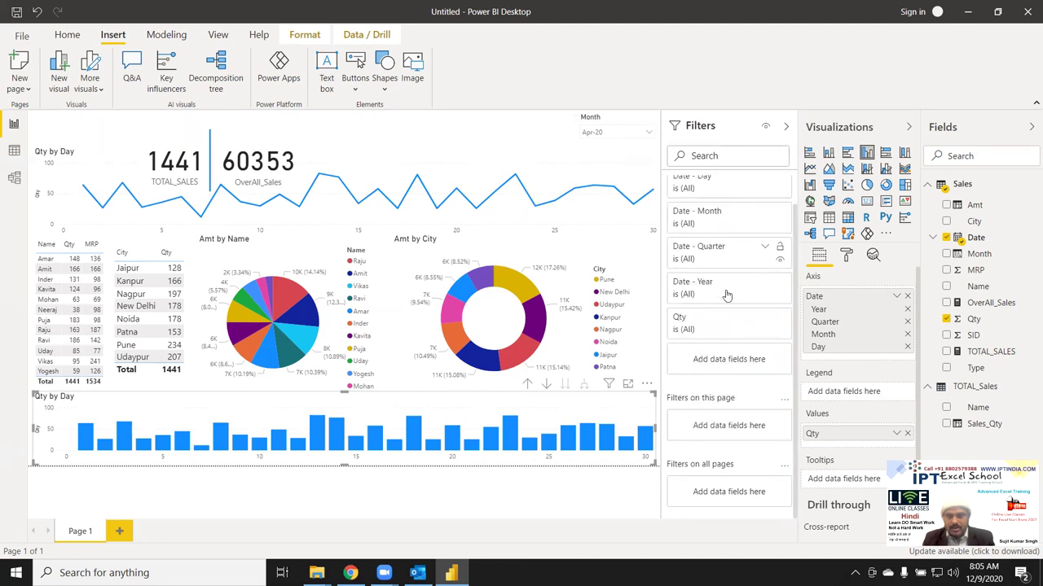
left_click(523, 506)
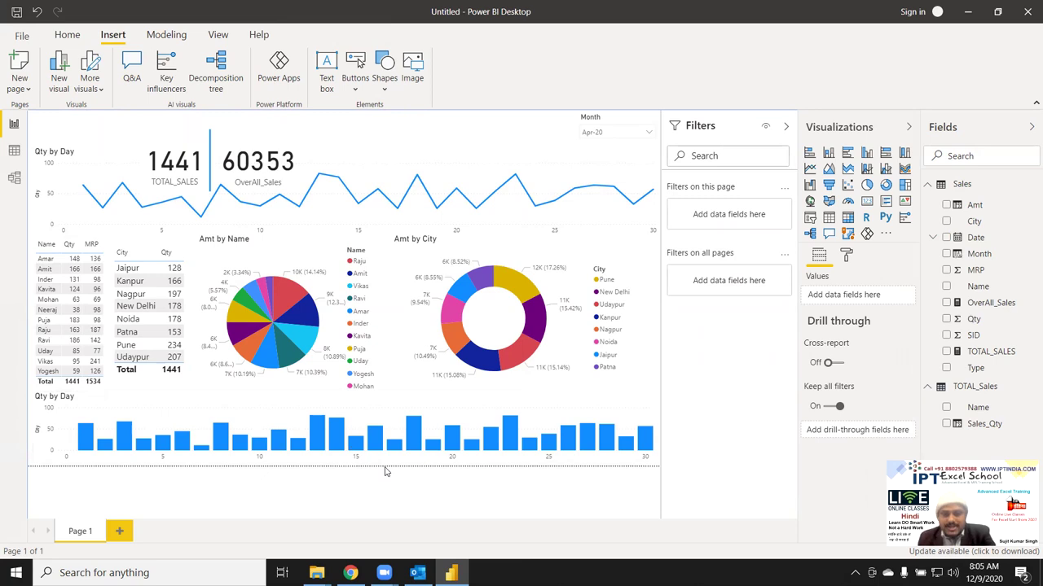
- Show the Qty by Day bar chart's Analytics options for trend and average lines
left_click(447, 405)
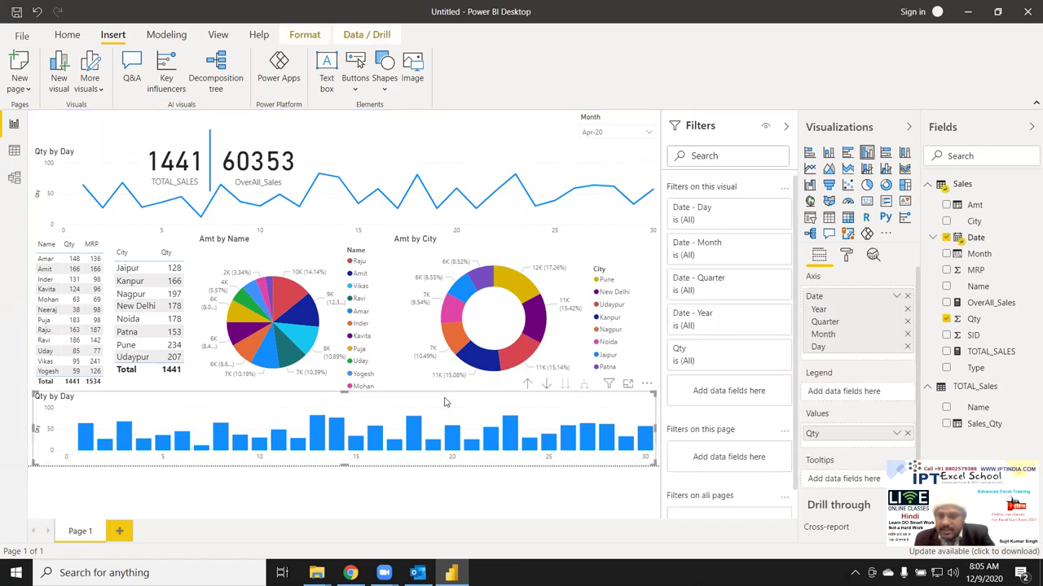
left_click(845, 256)
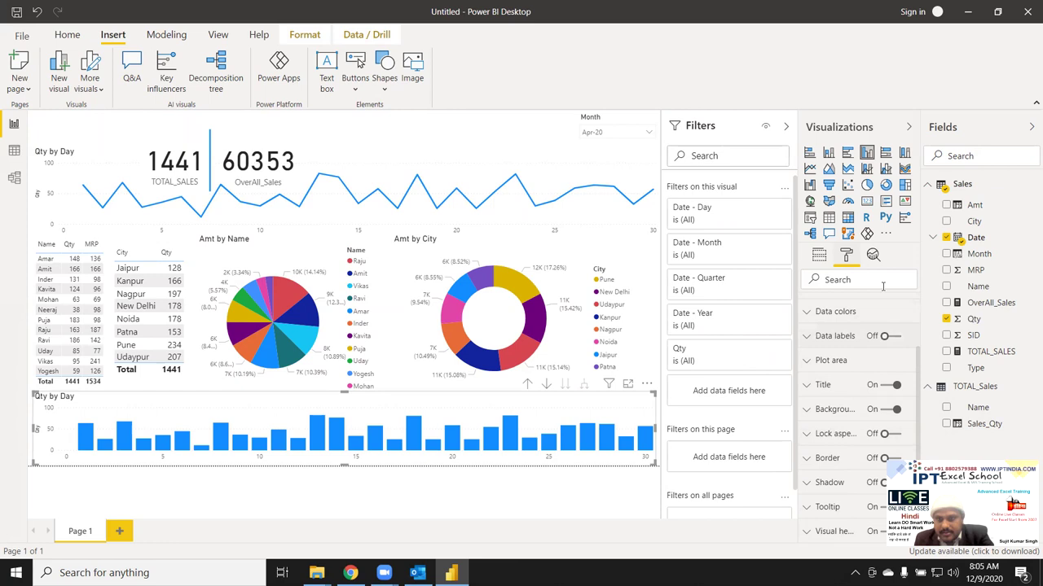
left_click(872, 256)
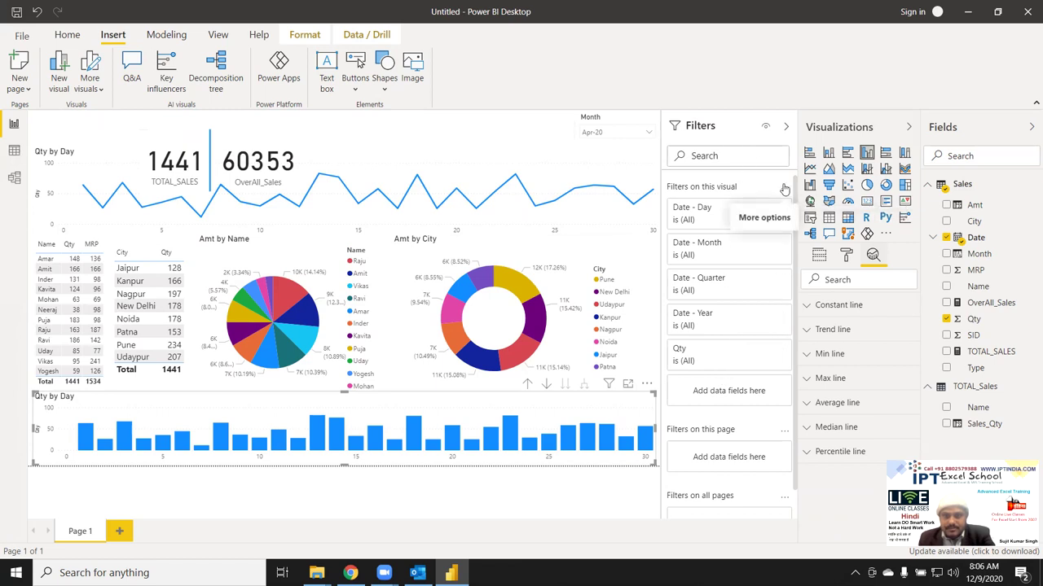
scroll(709, 427, "down", 1)
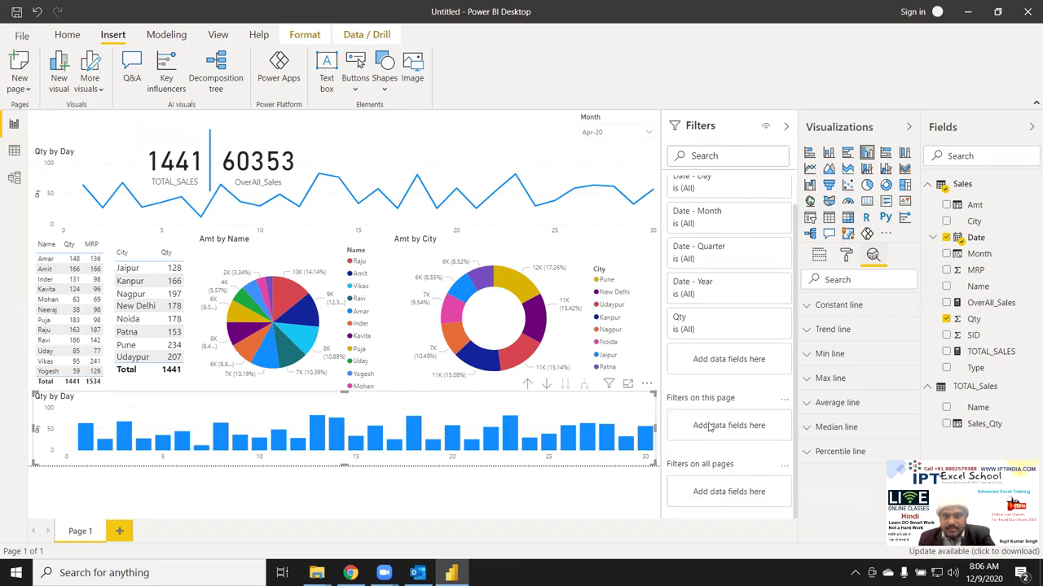
left_click(784, 404)
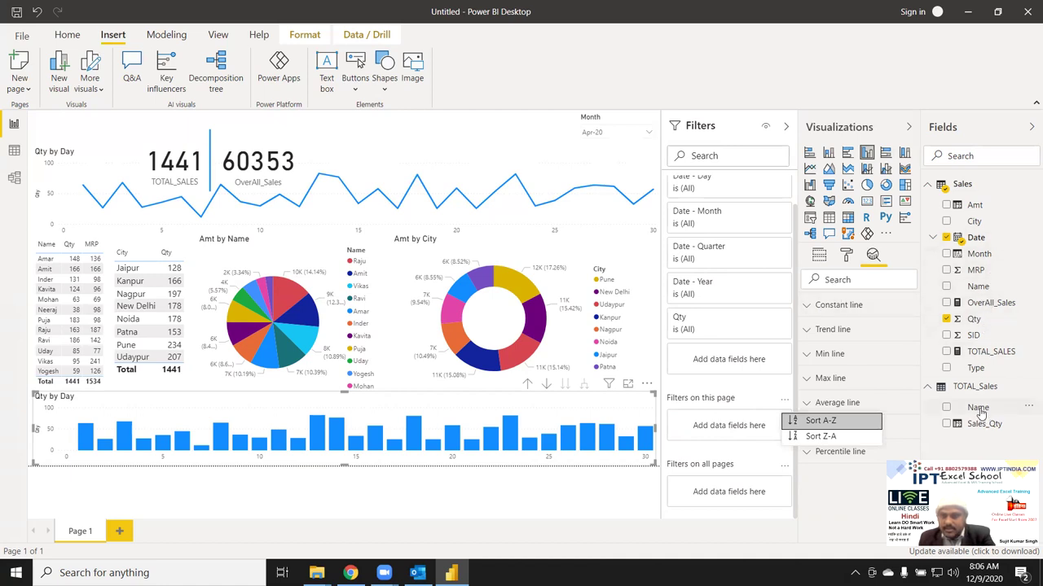
mouse_move(976, 367)
left_mouse_down()
mouse_move(735, 500)
mouse_move(731, 426)
mouse_move(744, 423)
left_mouse_up()
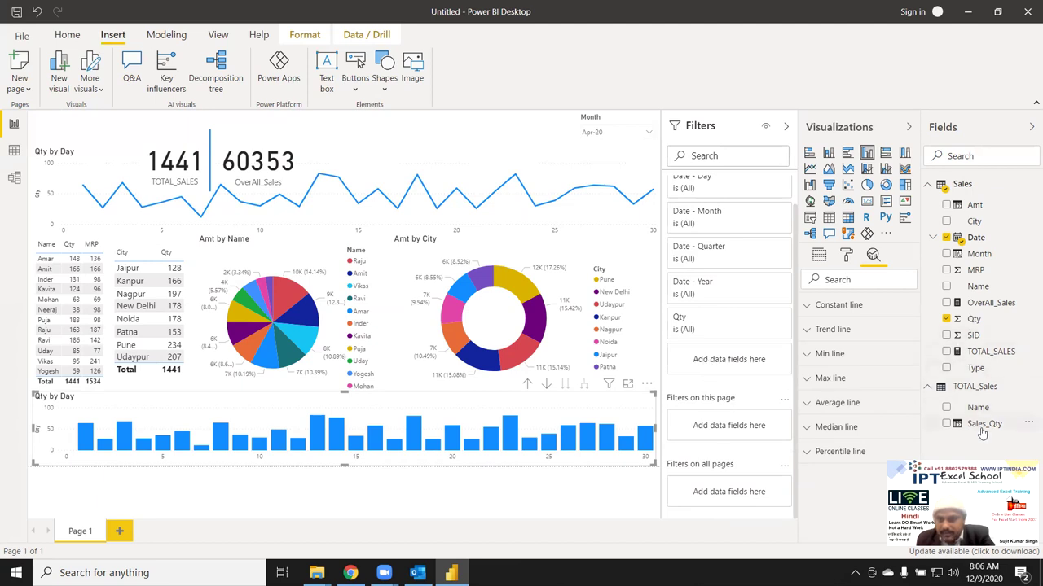
- Add a visual-level Type filter set to NEW on the Qty by Day bar chart
mouse_move(977, 371)
left_mouse_down()
mouse_move(819, 396)
mouse_move(737, 359)
left_mouse_up()
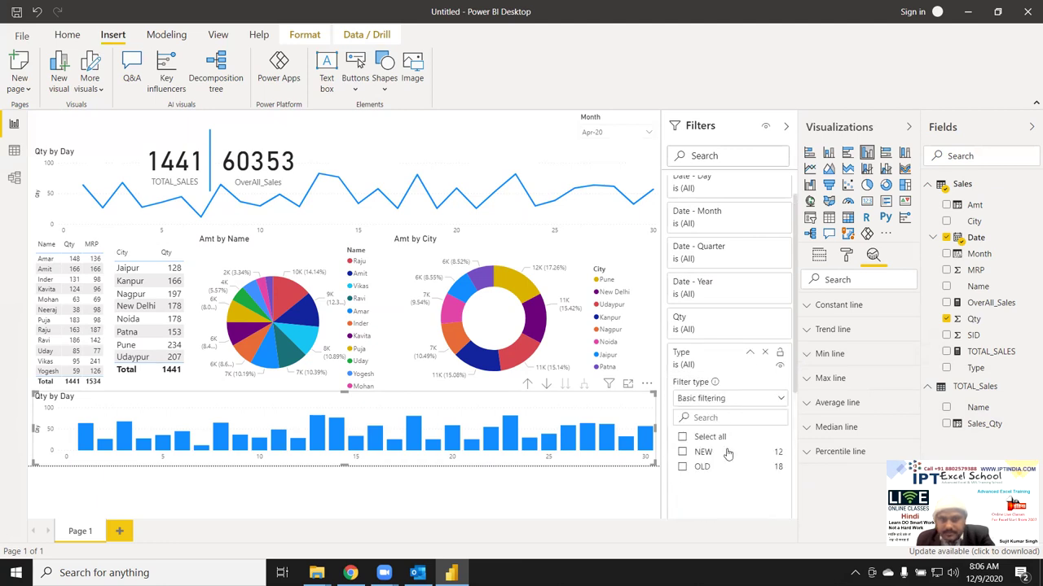
left_click(683, 453)
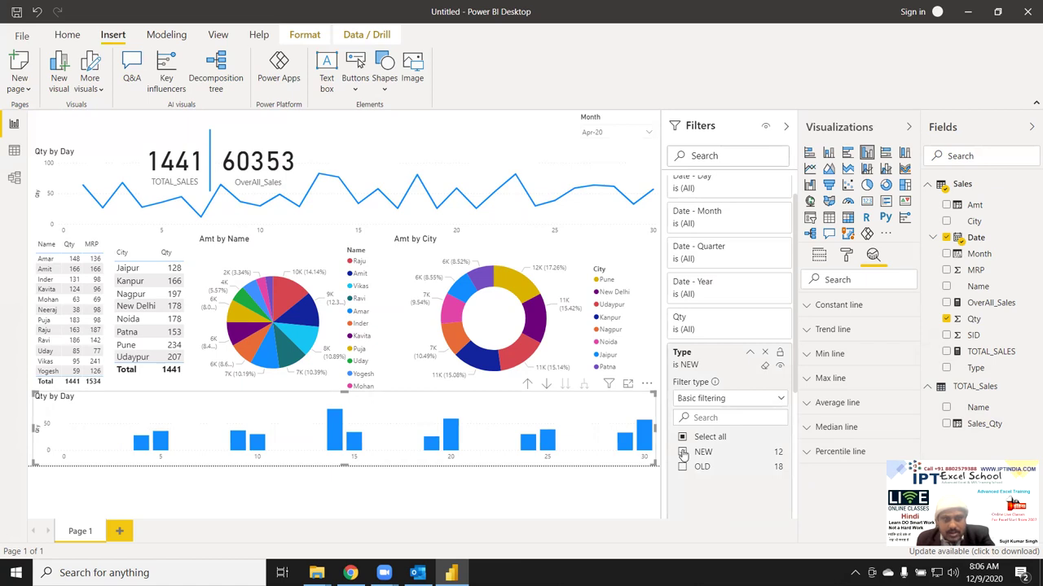
left_click(764, 353)
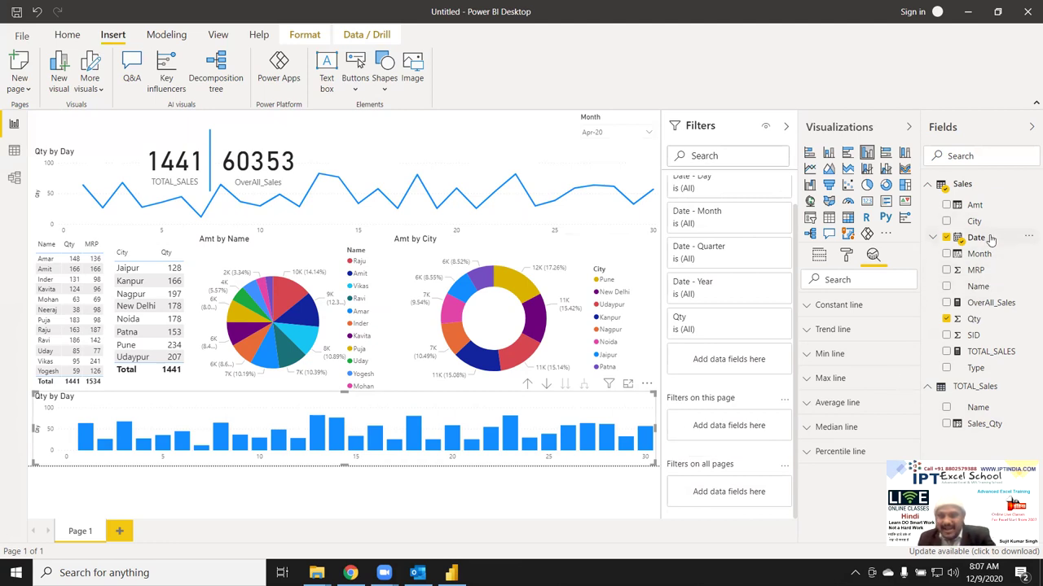
mouse_move(975, 367)
left_mouse_down()
mouse_move(740, 425)
mouse_move(722, 363)
left_mouse_up()
left_click(682, 453)
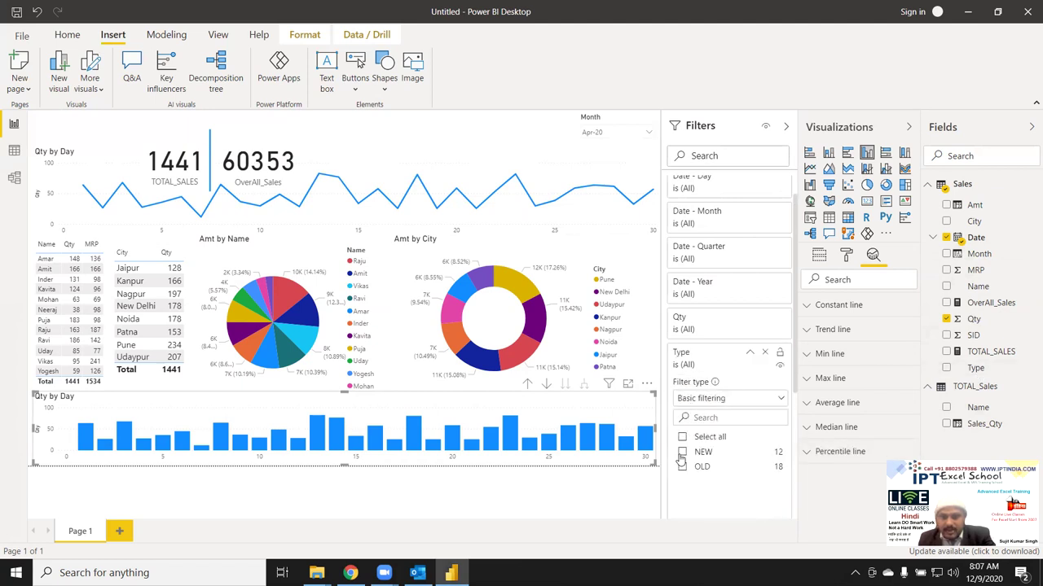
left_click(517, 491)
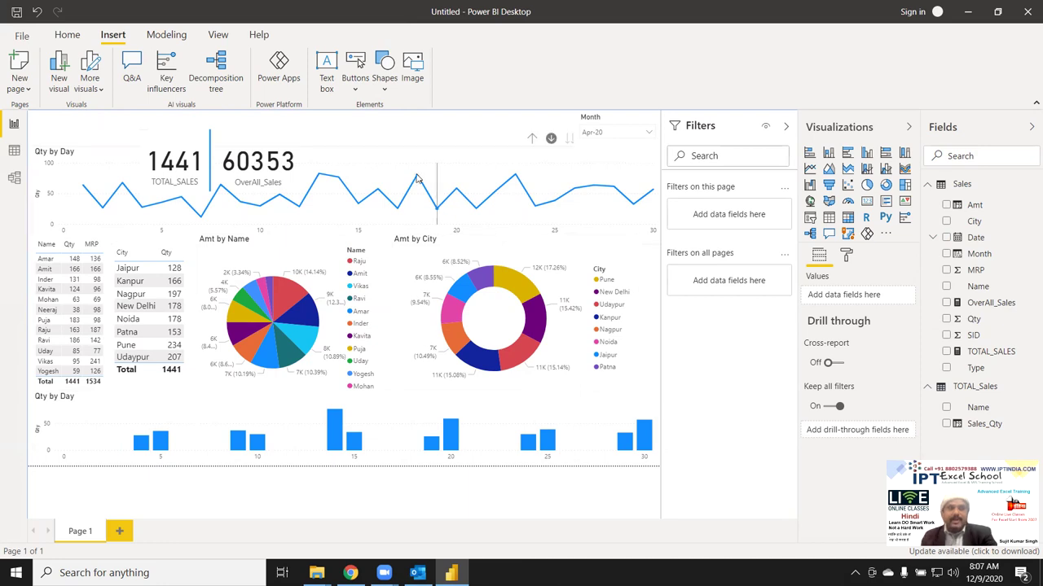
- Start a new measure named NEW_Customer using the SUMX function
left_click(69, 36)
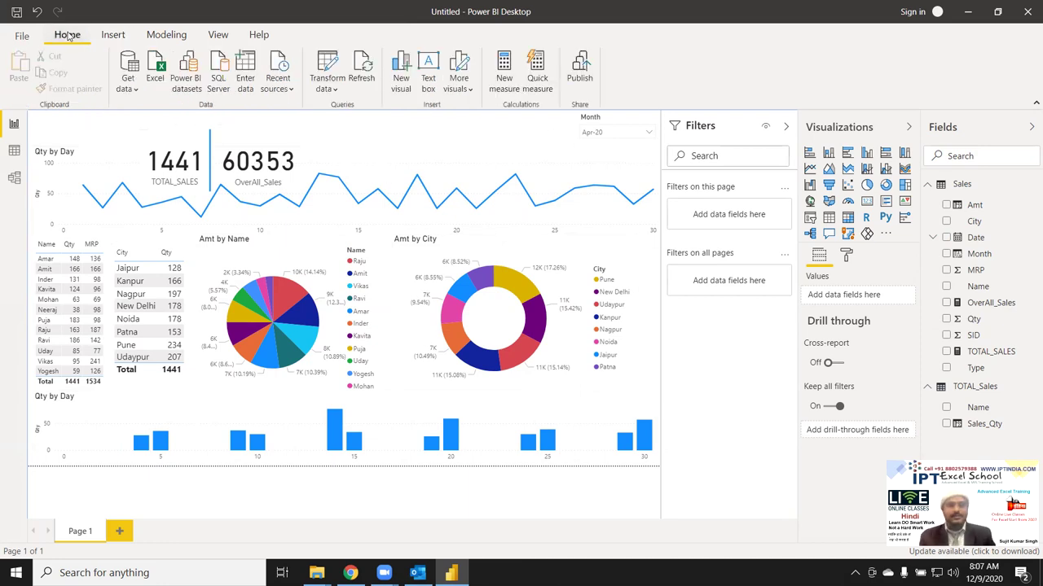
left_click(506, 81)
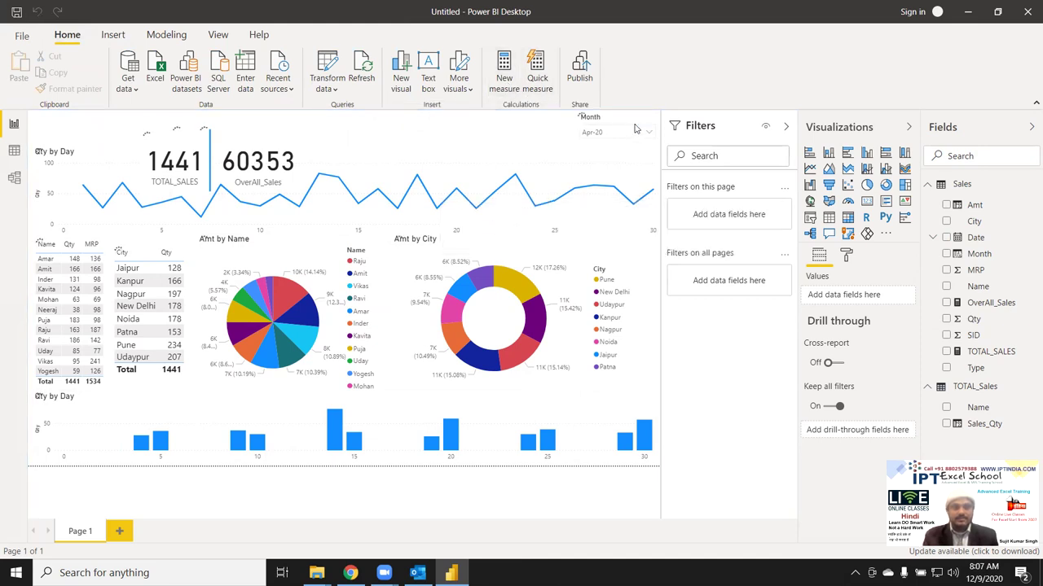
double_click(122, 122)
type("NEW_Customer =")
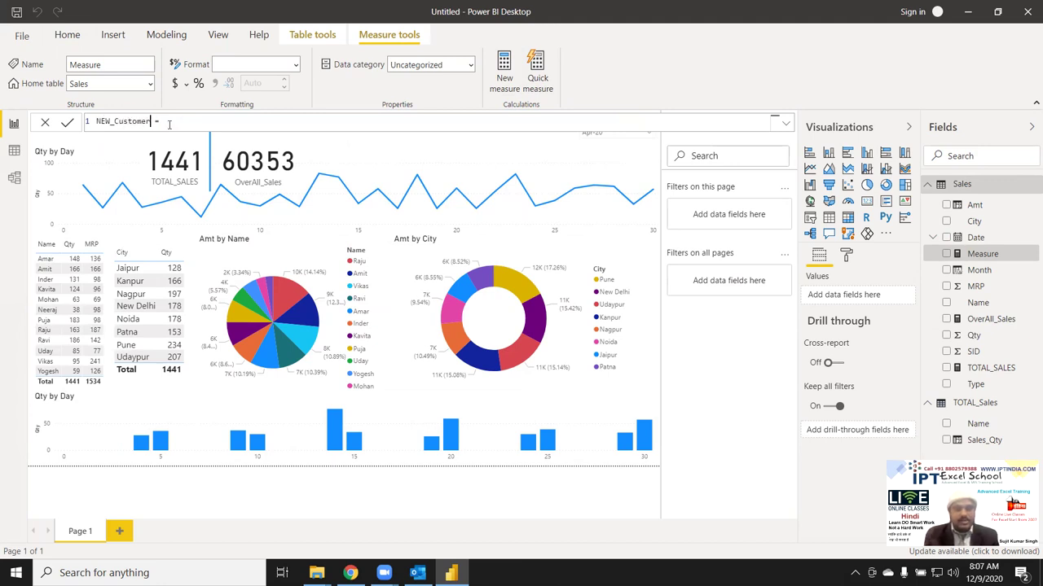
type(" sum")
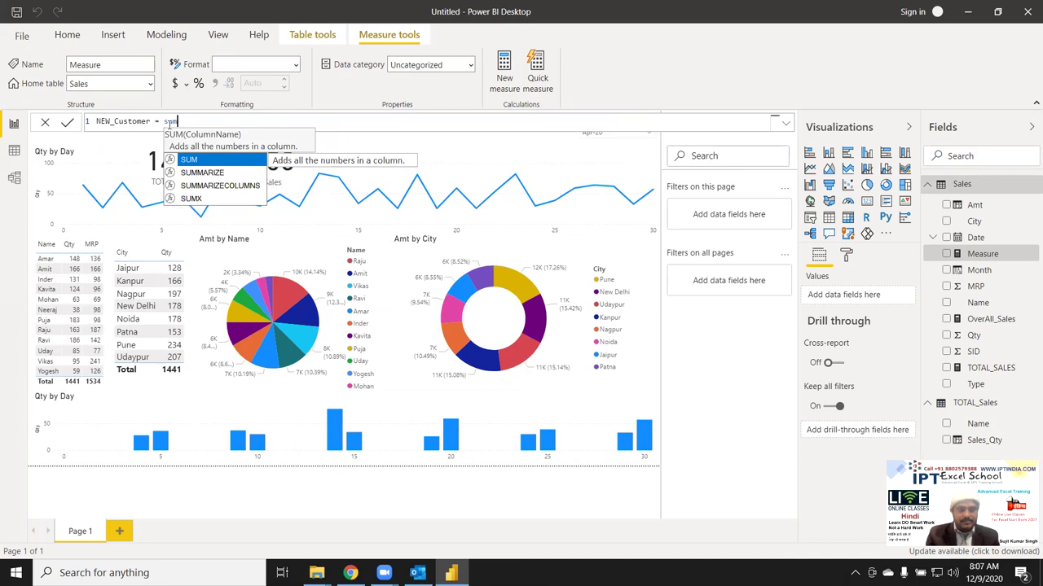
key("Tab")
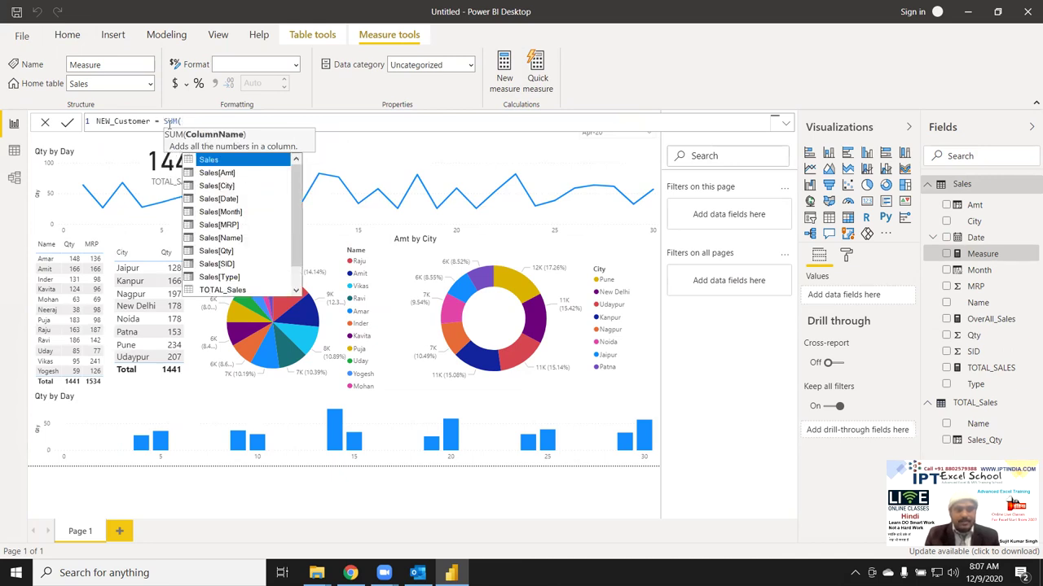
key("Down")
key("Down")
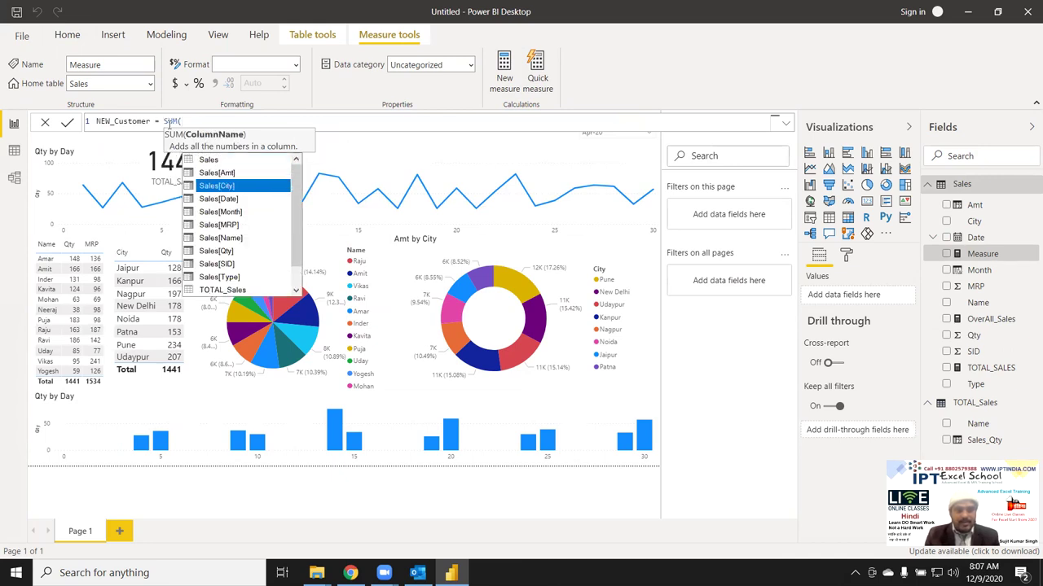
key("BackSpace")
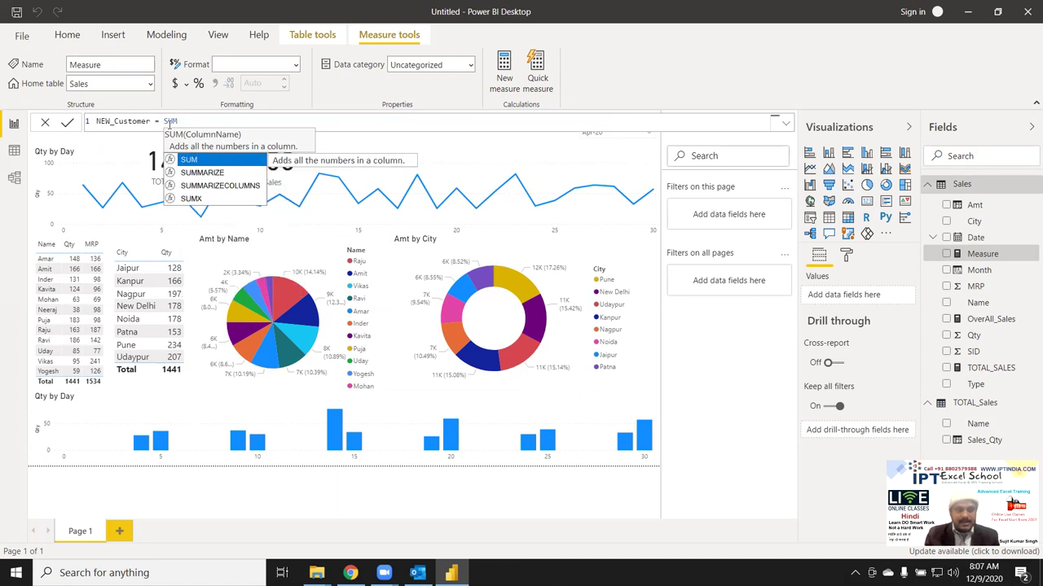
key("Down")
key("Down")
key("Down")
key("Tab")
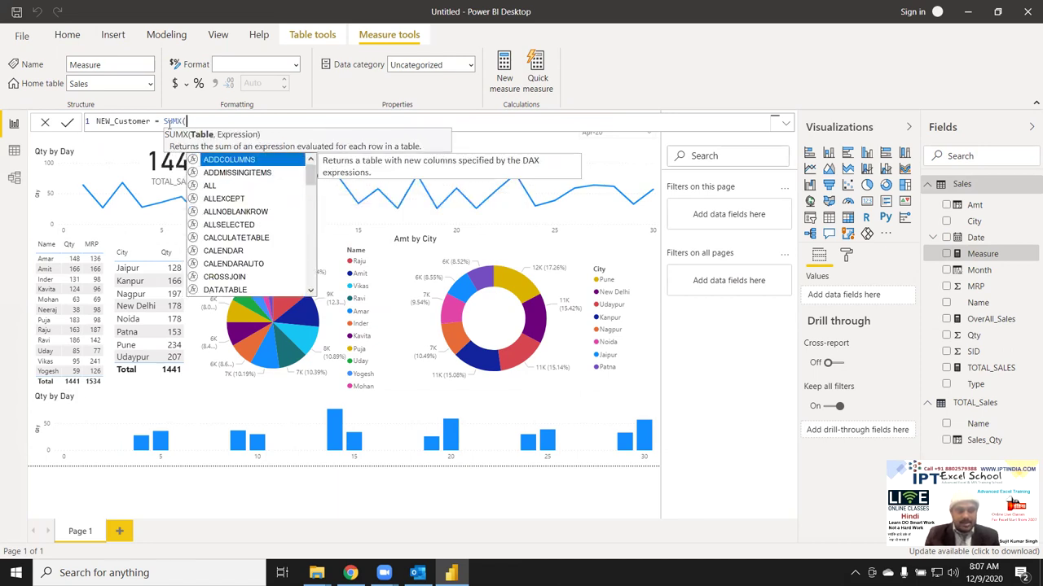
- Complete the formula as SUMX(FILTER(Sales,Sales[Type]="NEW"),Sales[Qty]) and commit it
type("fil")
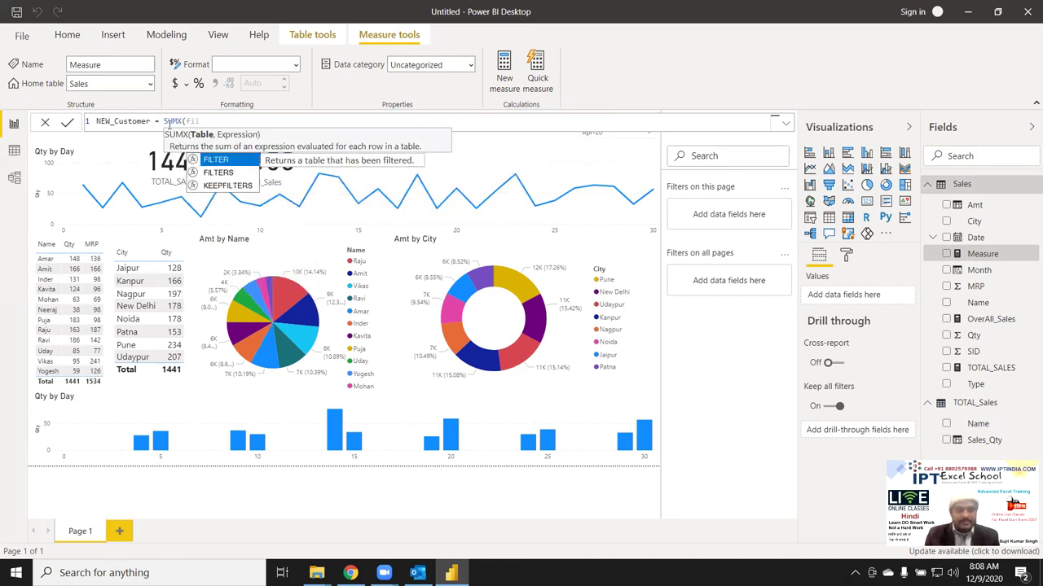
key("Tab")
key("Down")
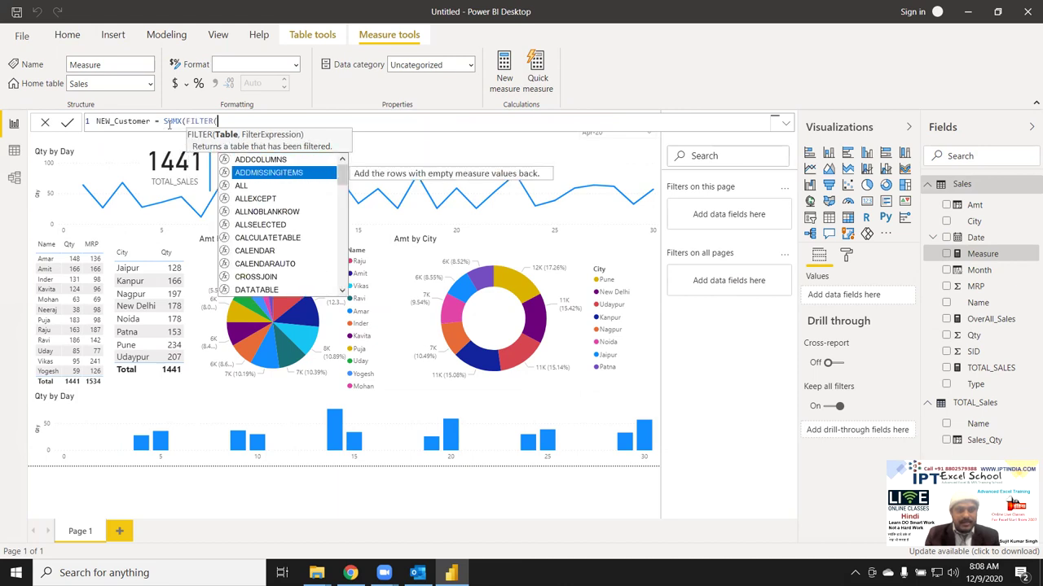
key("Down")
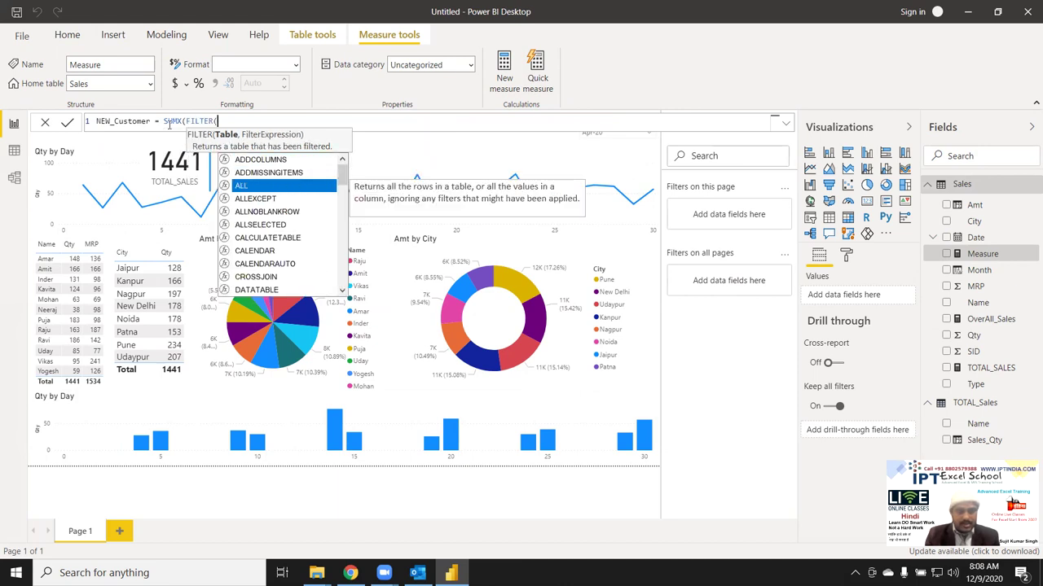
type("Sales,sda")
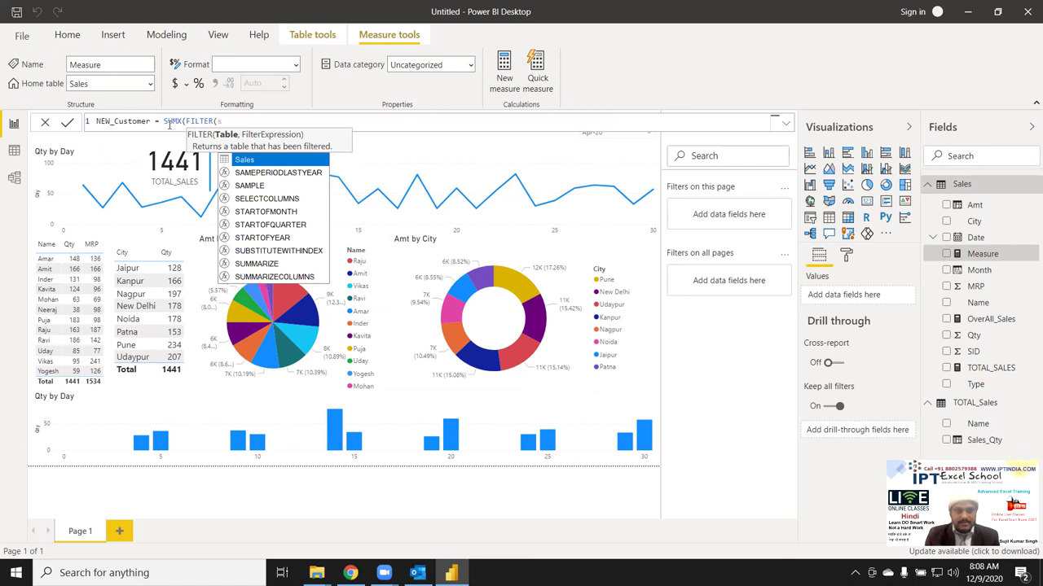
key("Tab")
type(",")
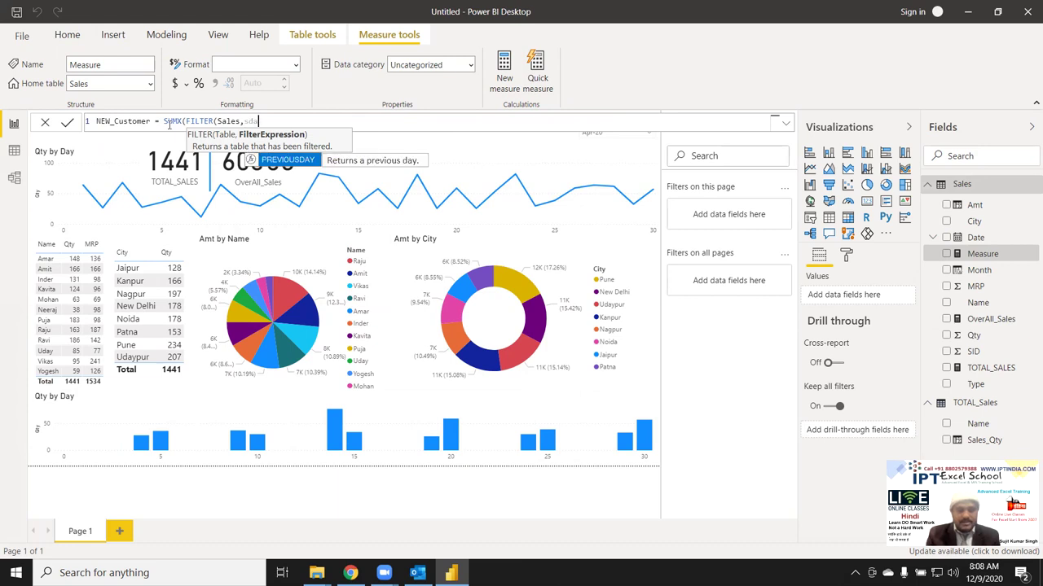
key("BackSpace")
key("BackSpace")
key("BackSpace")
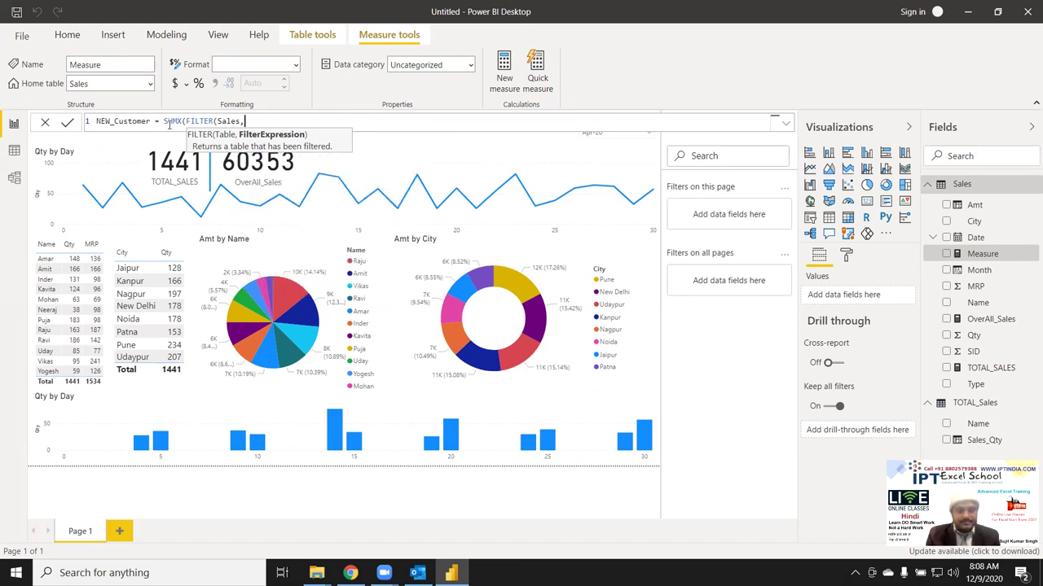
type("s")
key("Down")
key("Down")
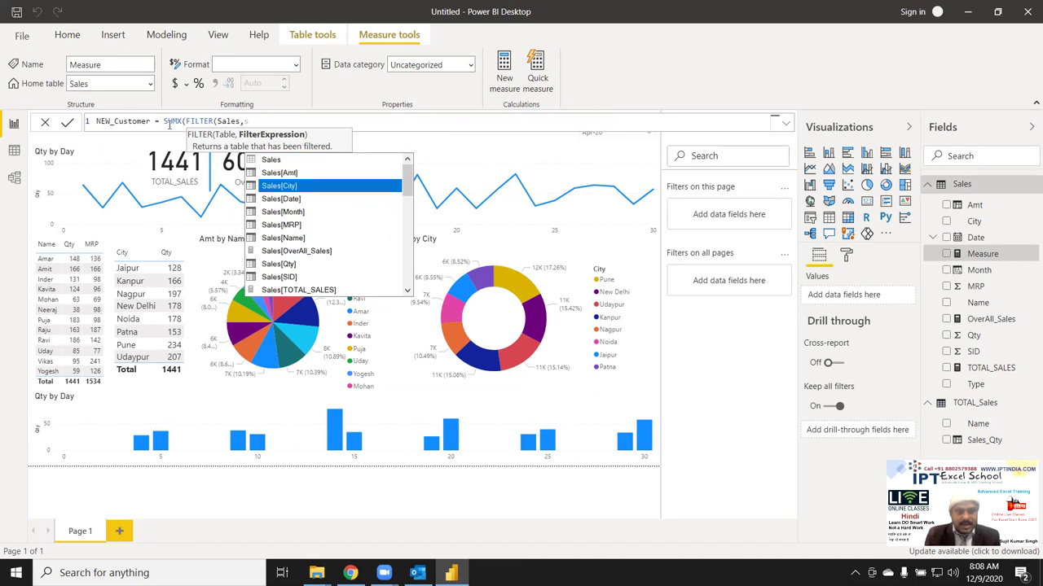
key("Down")
key("Down")
key("Down")
key("Down")
key("Down")
key("Up")
key("Up")
key("Down")
key("Down")
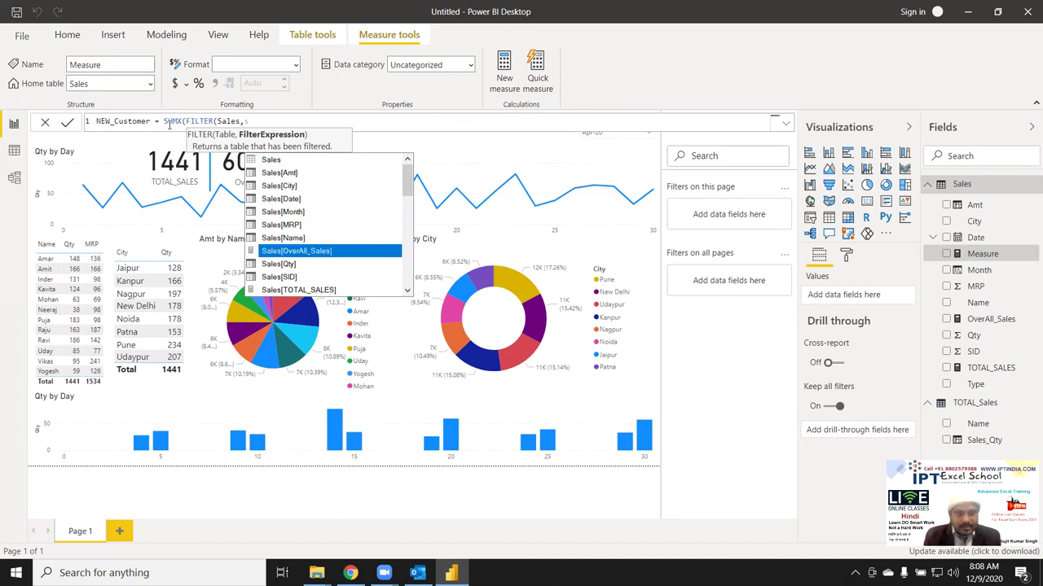
key("Down")
key("Down")
key("Down")
key("Down")
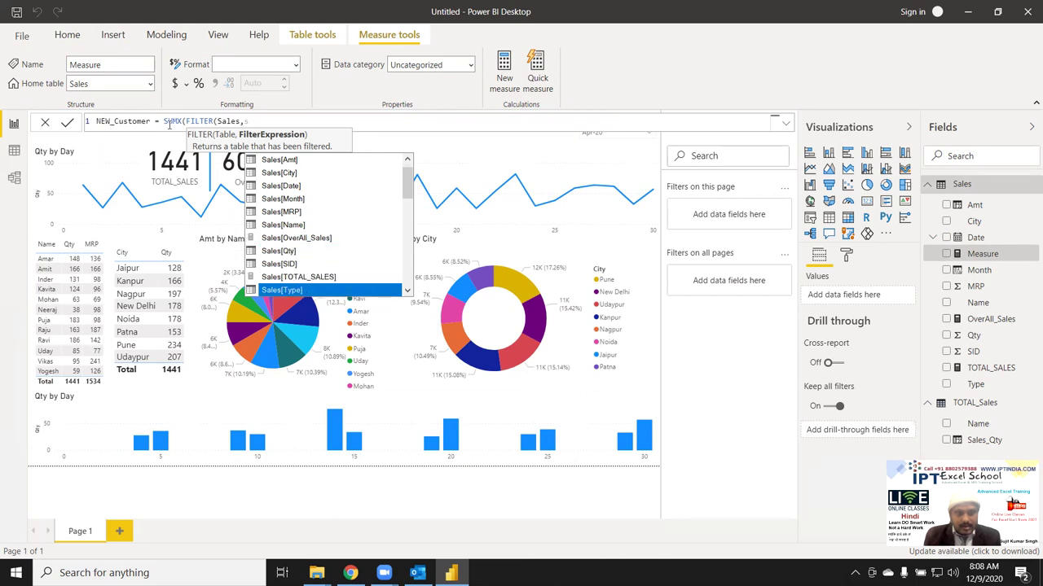
key("Tab")
type("=")
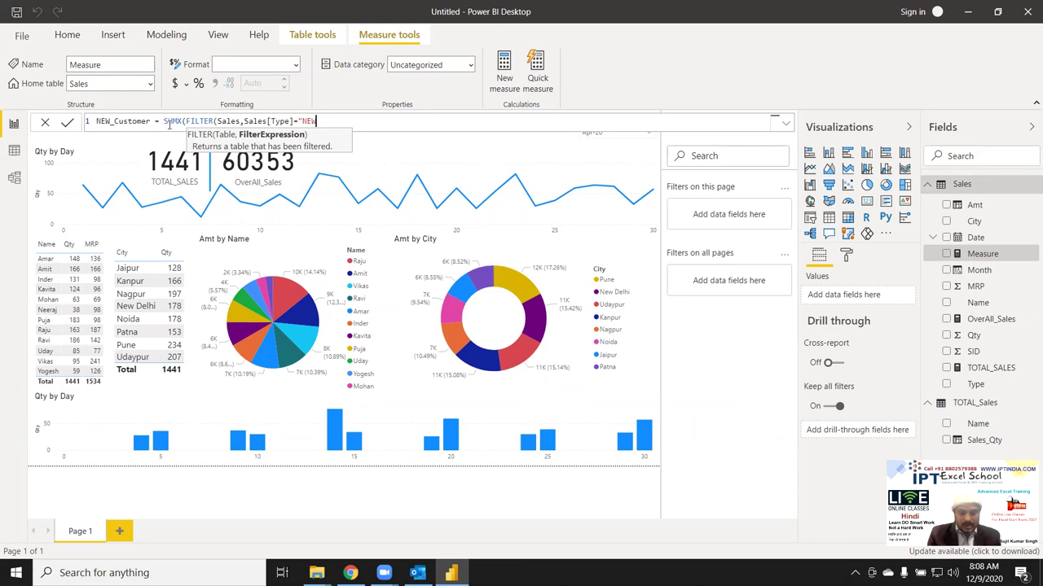
type(",qt")
key("Tab")
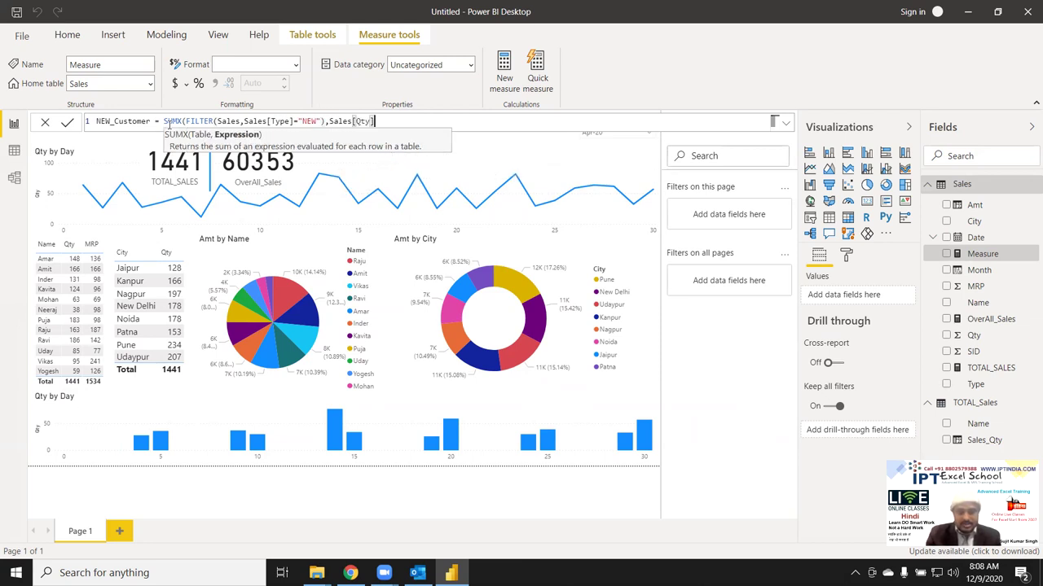
type(")")
key("Return")
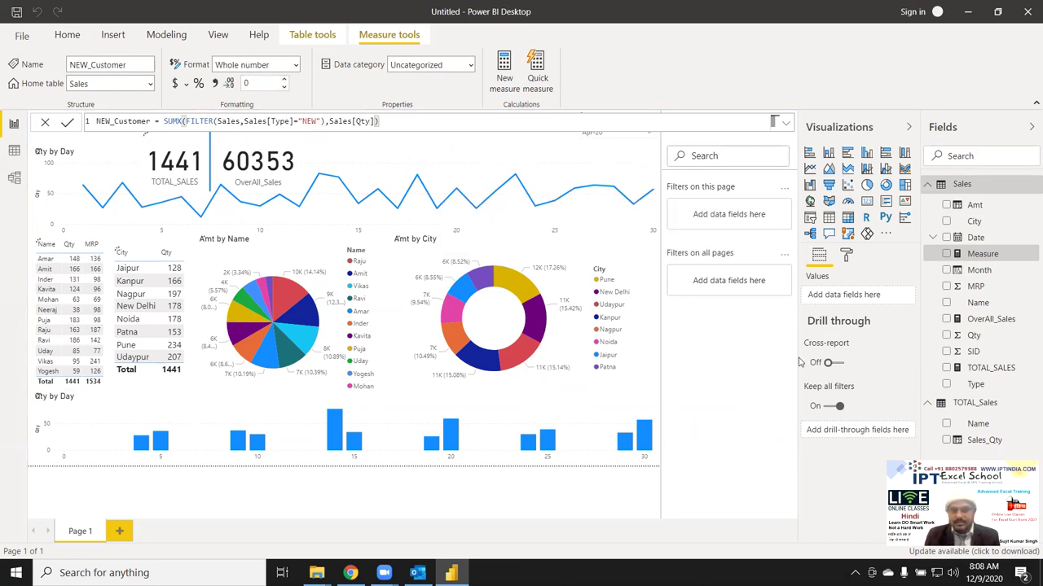
- Add a new empty visual and place it in the top area of the page
left_click(867, 203)
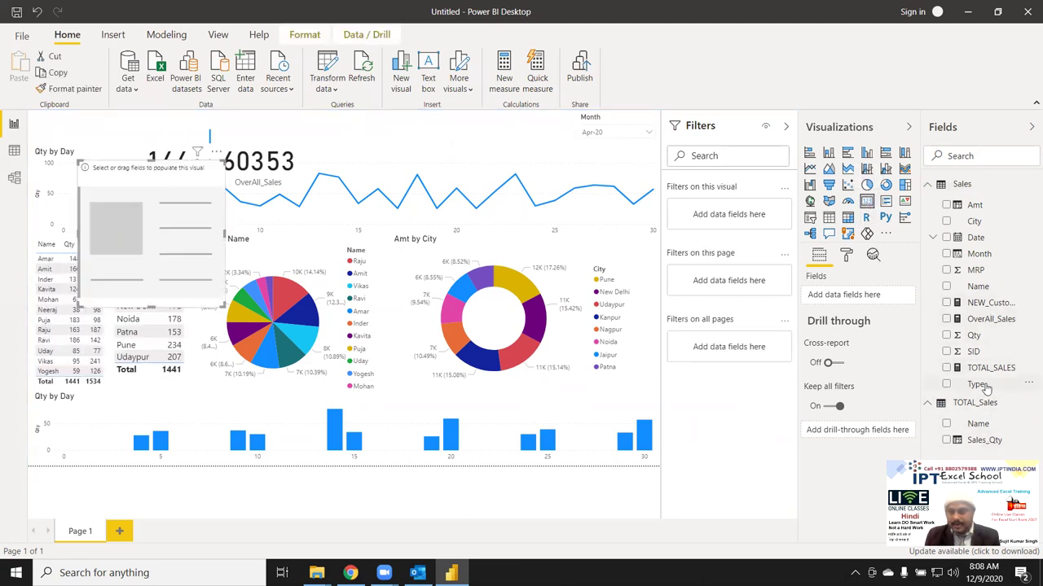
left_click_drag(991, 303, 227, 295)
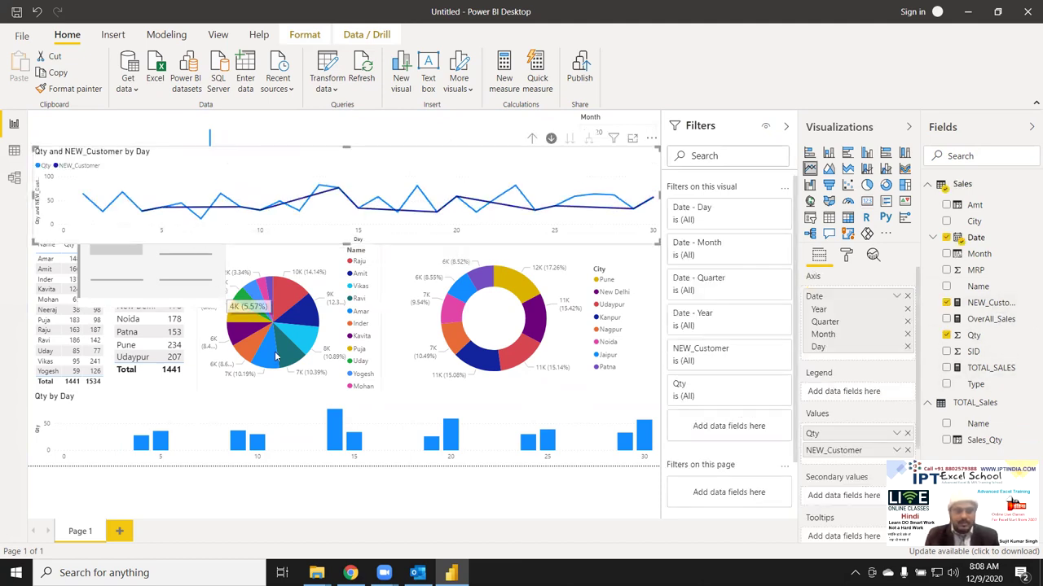
mouse_move(292, 326)
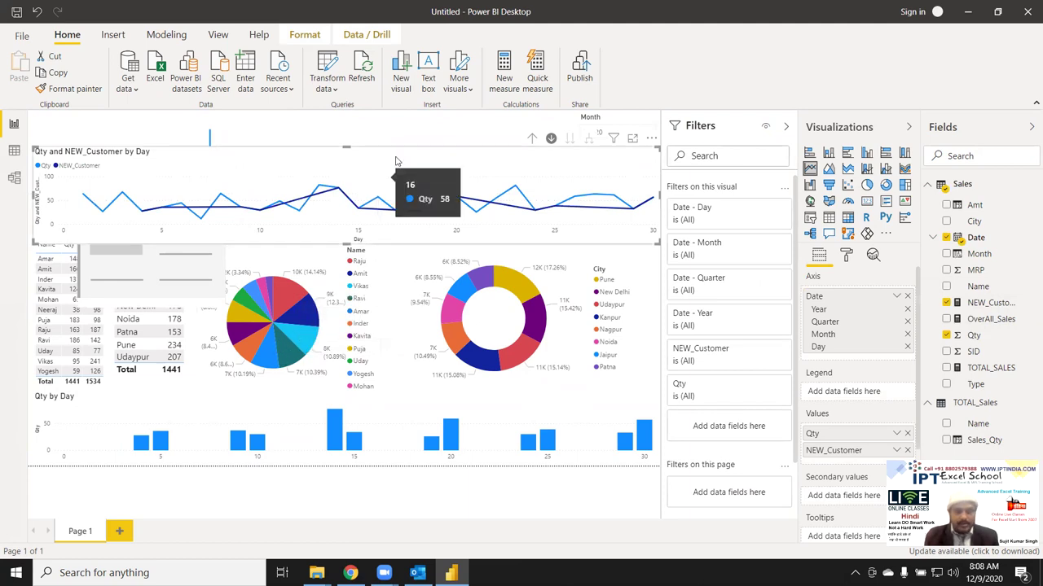
left_click(435, 135)
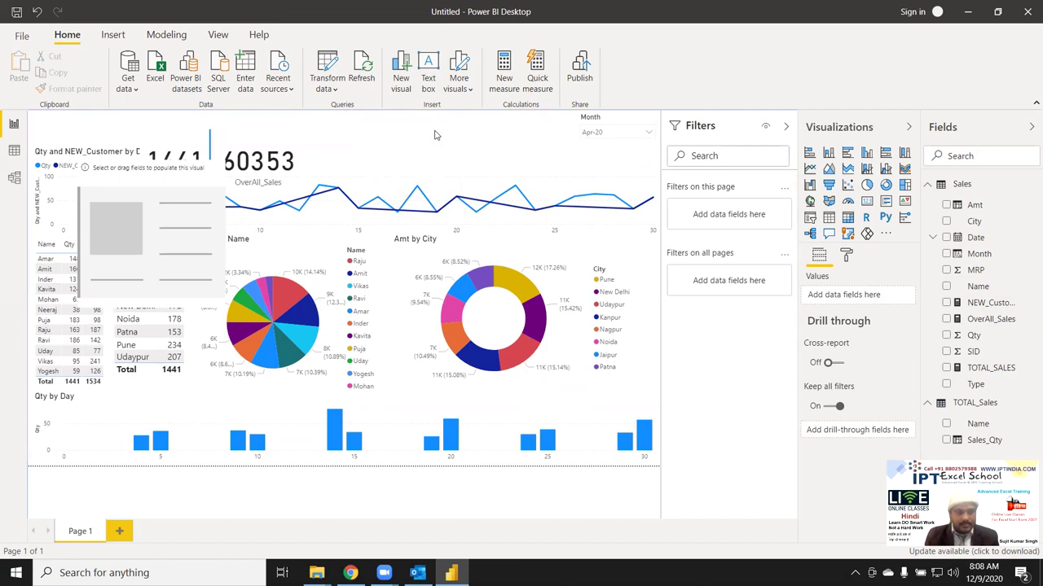
left_click_drag(163, 275, 203, 326)
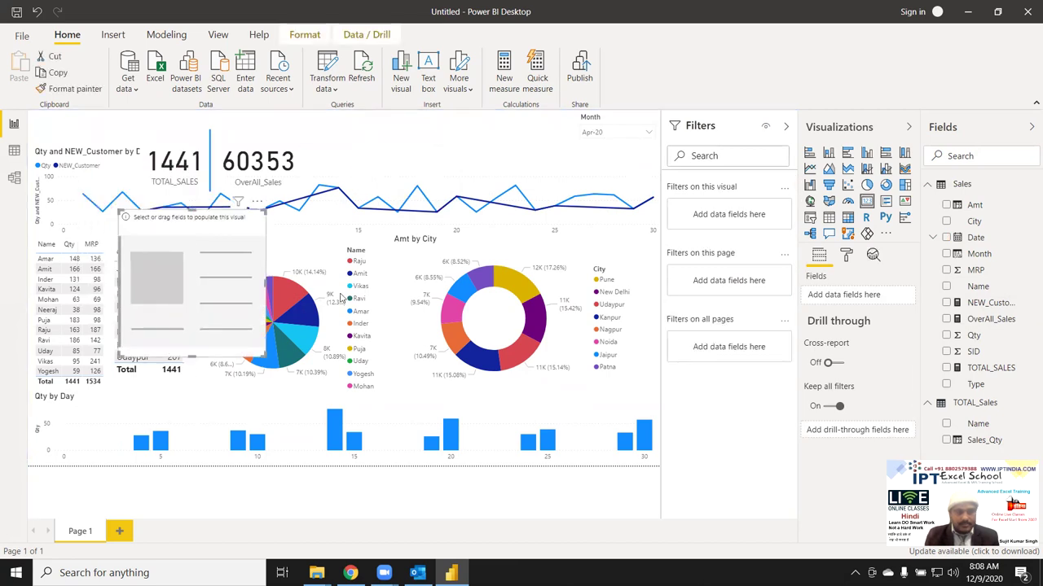
left_click_drag(987, 304, 191, 272)
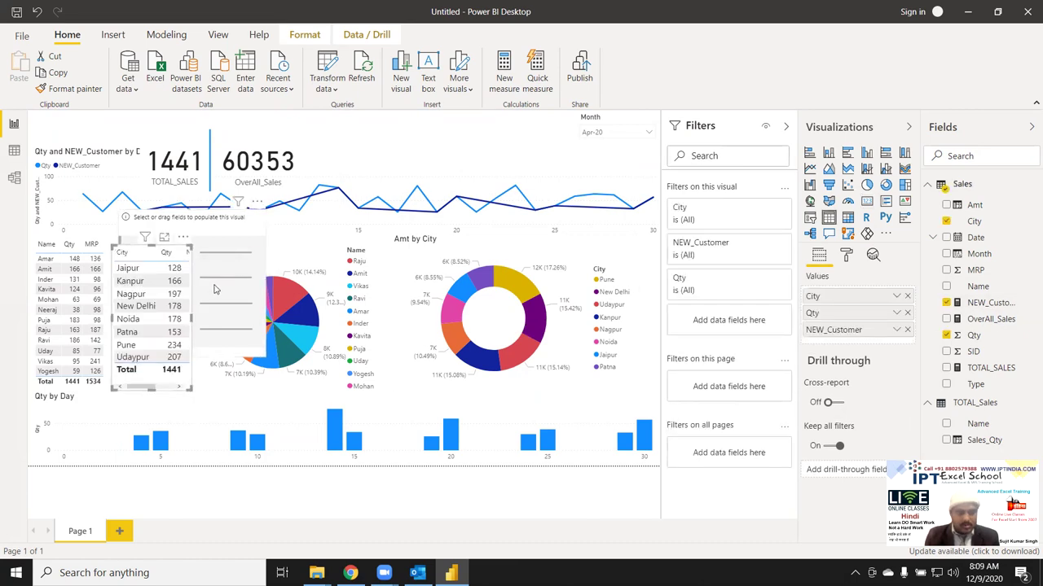
left_click(229, 252)
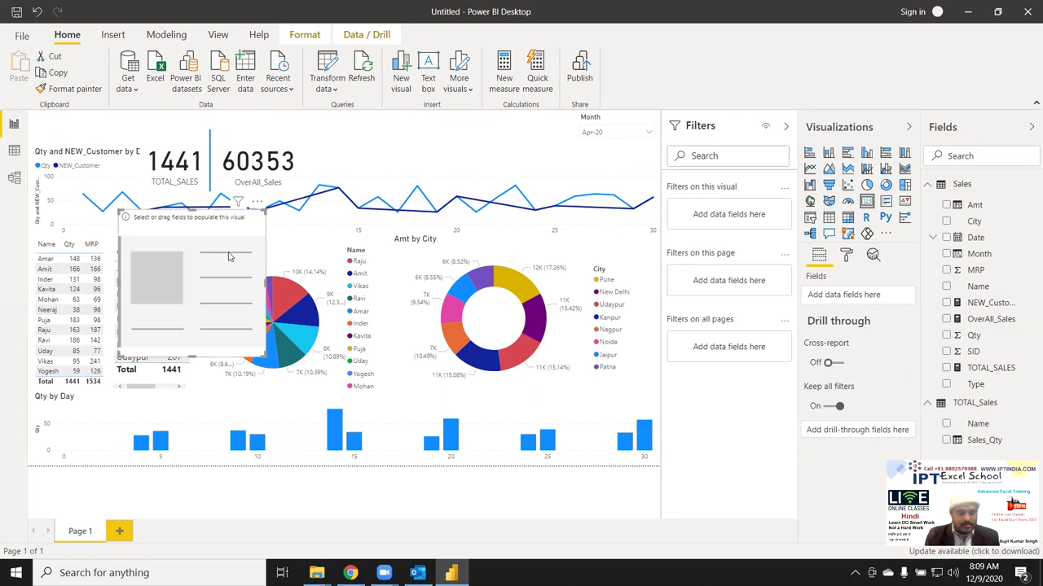
left_click_drag(229, 257, 624, 257)
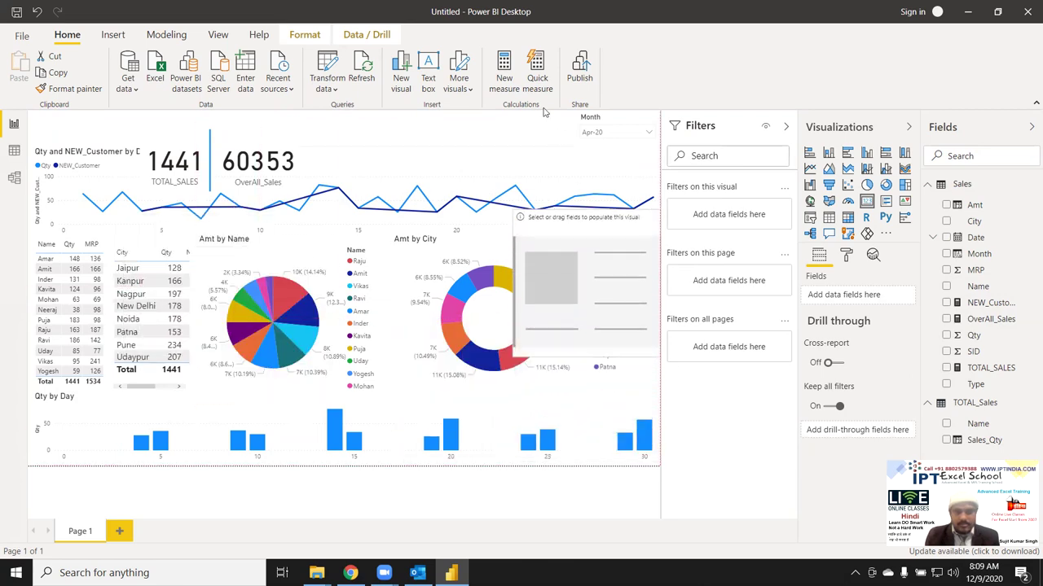
left_click_drag(545, 113, 538, 114)
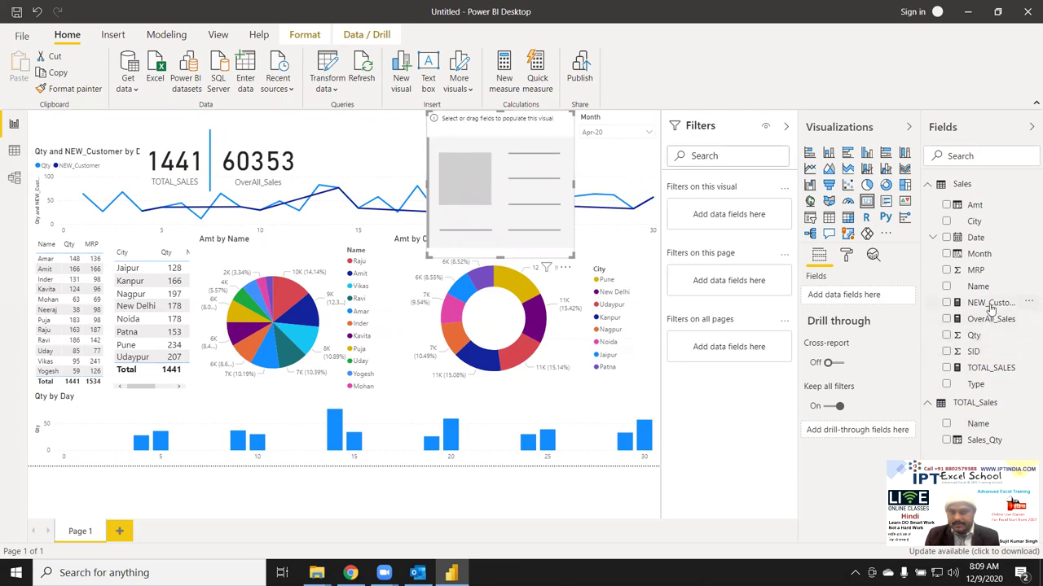
- Remove NEW_Customer from the line chart's Values so it plots Qty alone
left_click_drag(654, 234, 504, 214)
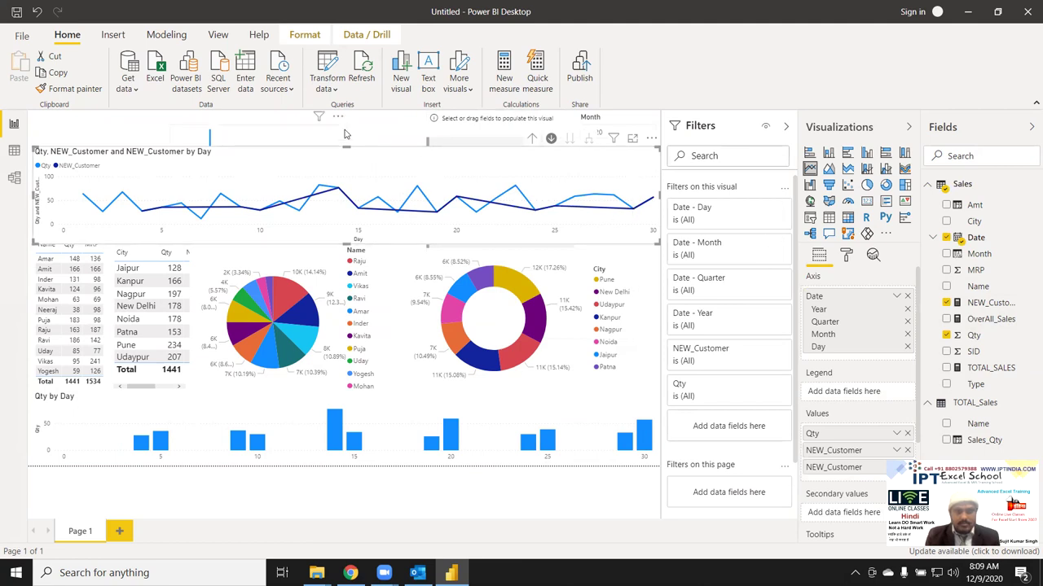
left_click(380, 135)
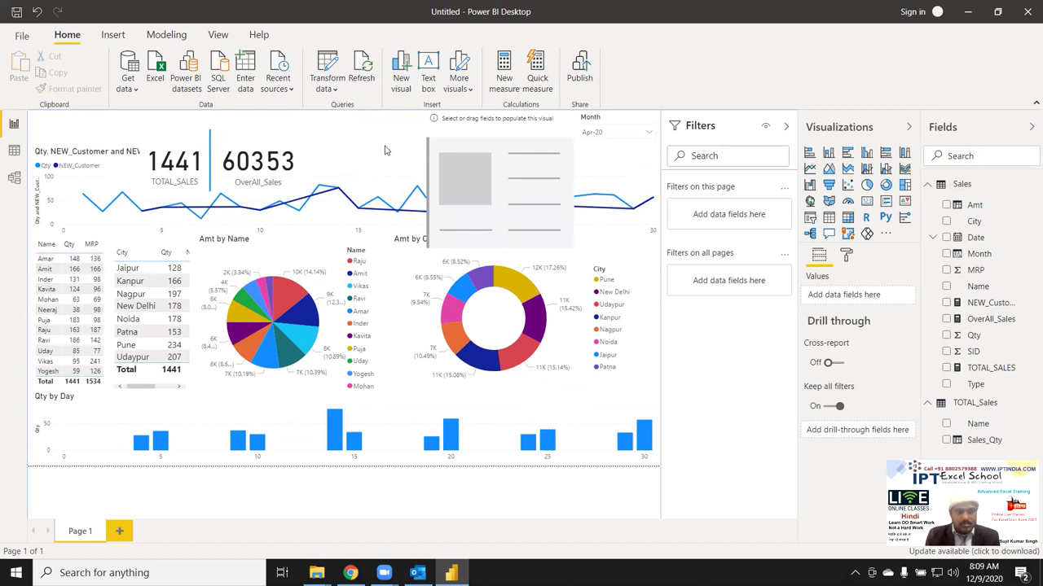
left_click(423, 196)
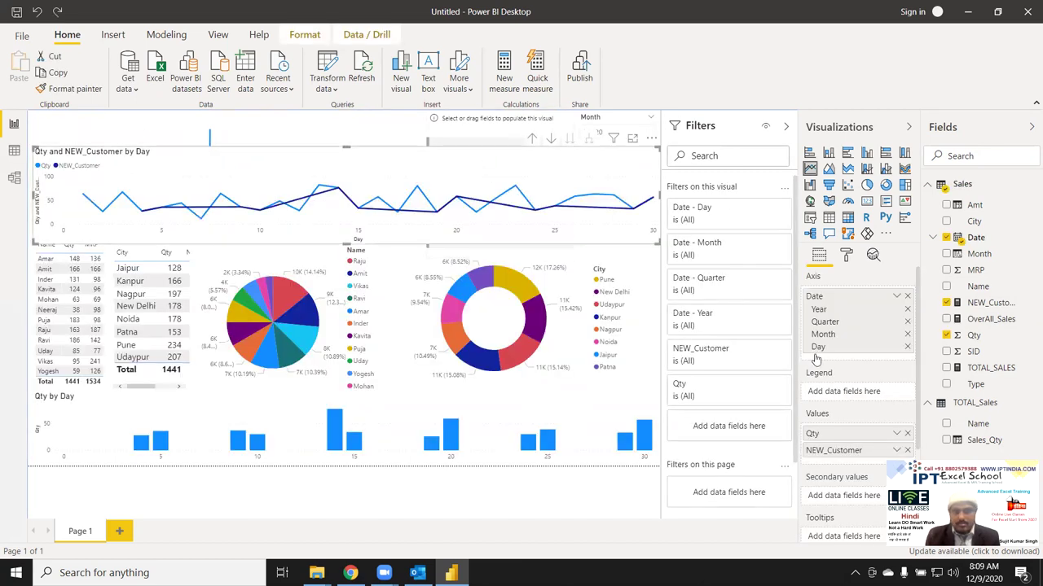
left_click(461, 141)
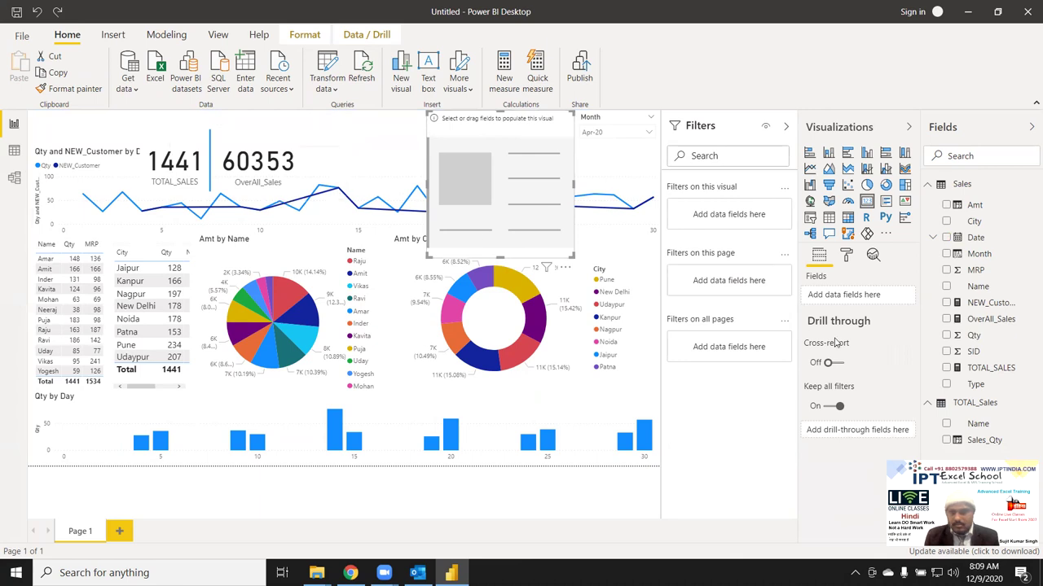
left_click(247, 231)
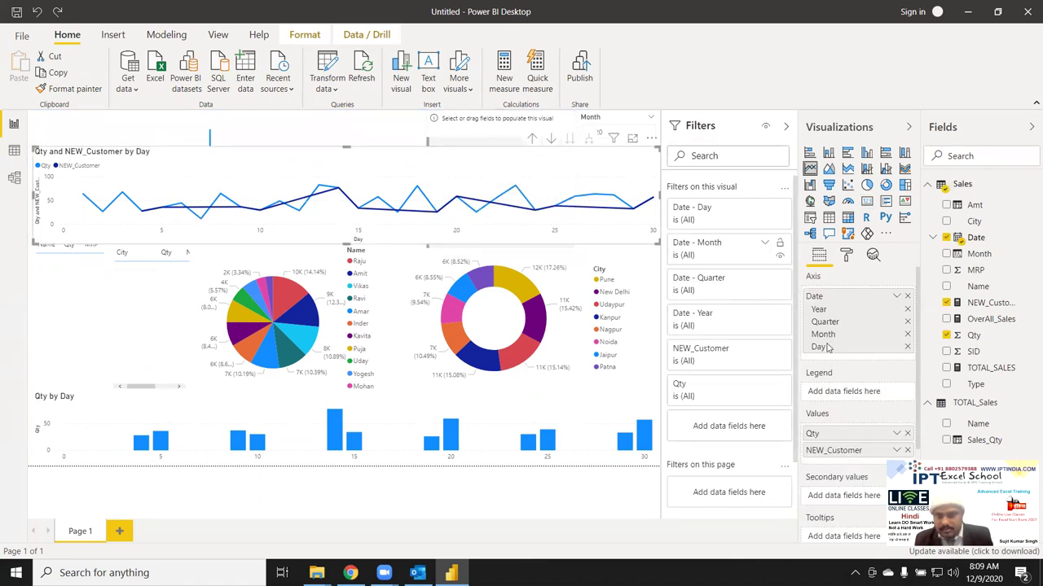
scroll(868, 383, "down", 2)
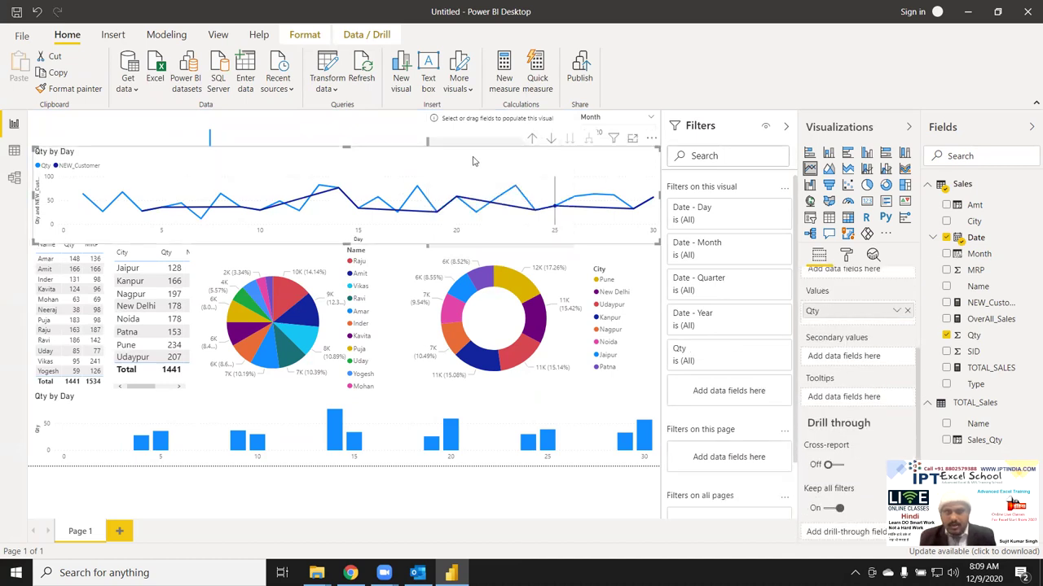
left_click(468, 146)
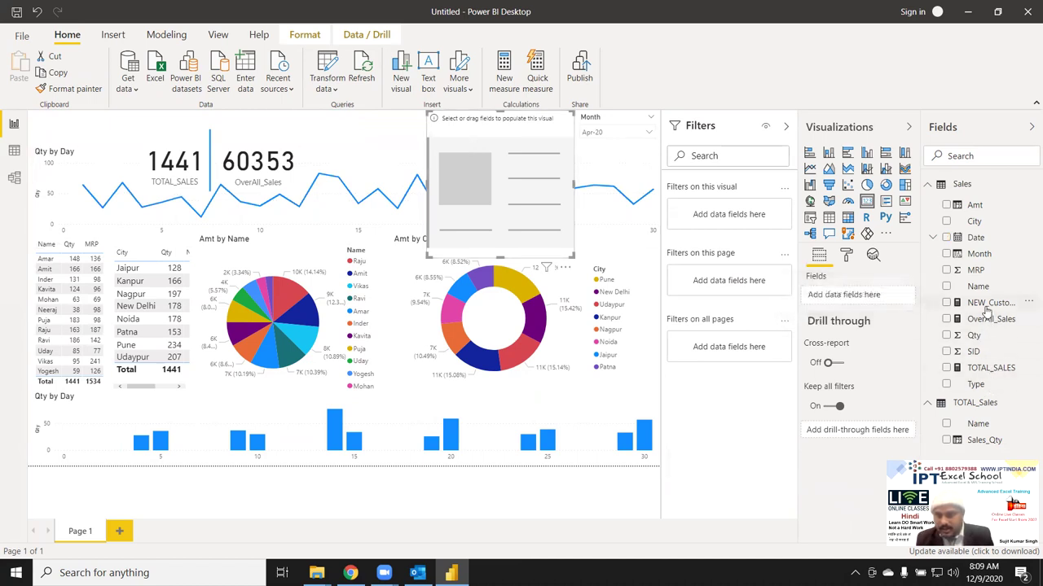
- Make NEW_Customer a small 486 card under the Amt by Name pie, background Off
left_click_drag(989, 303, 863, 297)
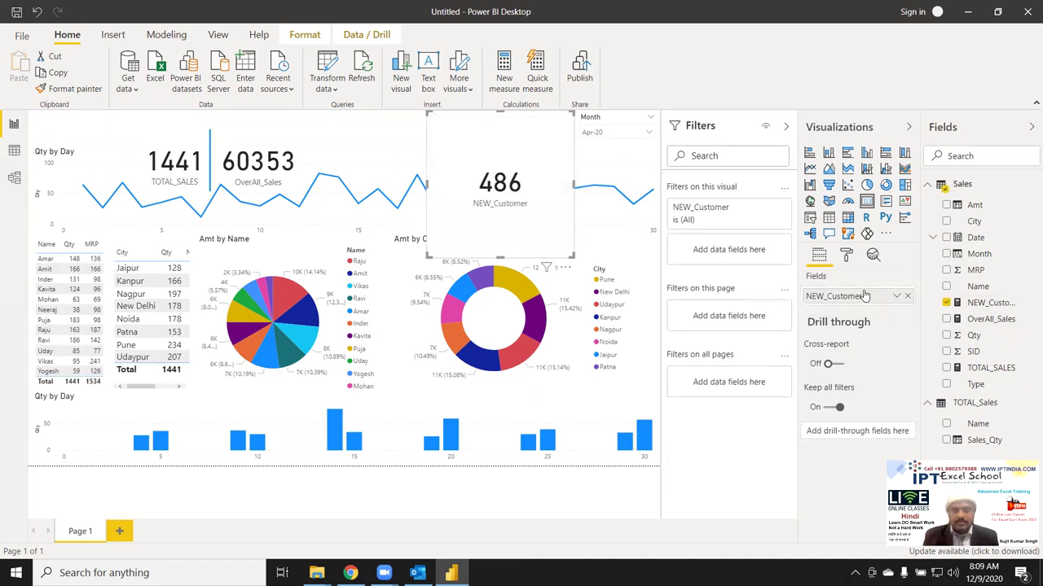
mouse_move(570, 255)
left_mouse_down()
mouse_move(548, 158)
mouse_move(228, 425)
mouse_move(307, 418)
left_mouse_up()
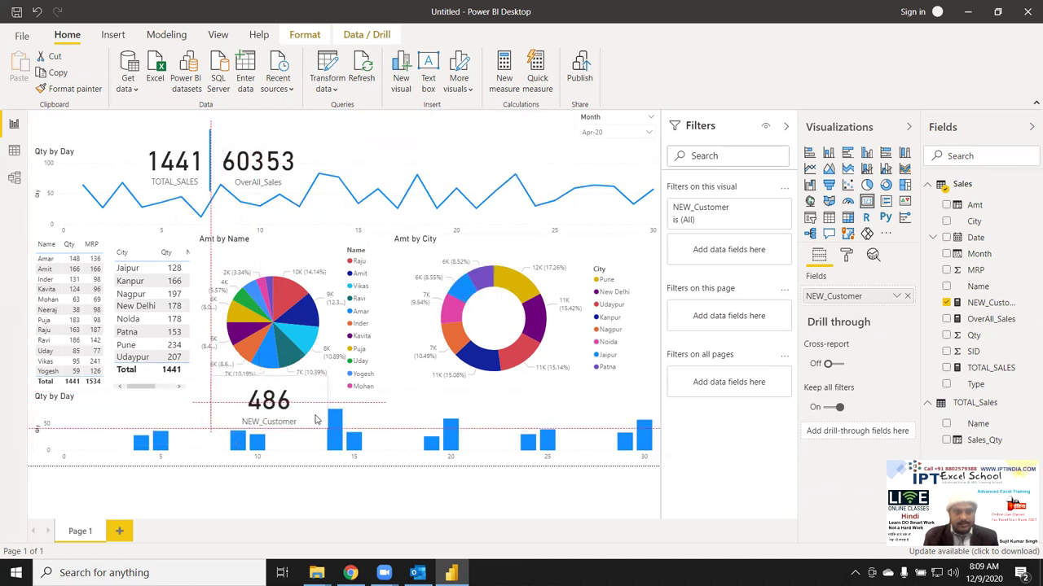
left_click_drag(307, 418, 319, 418)
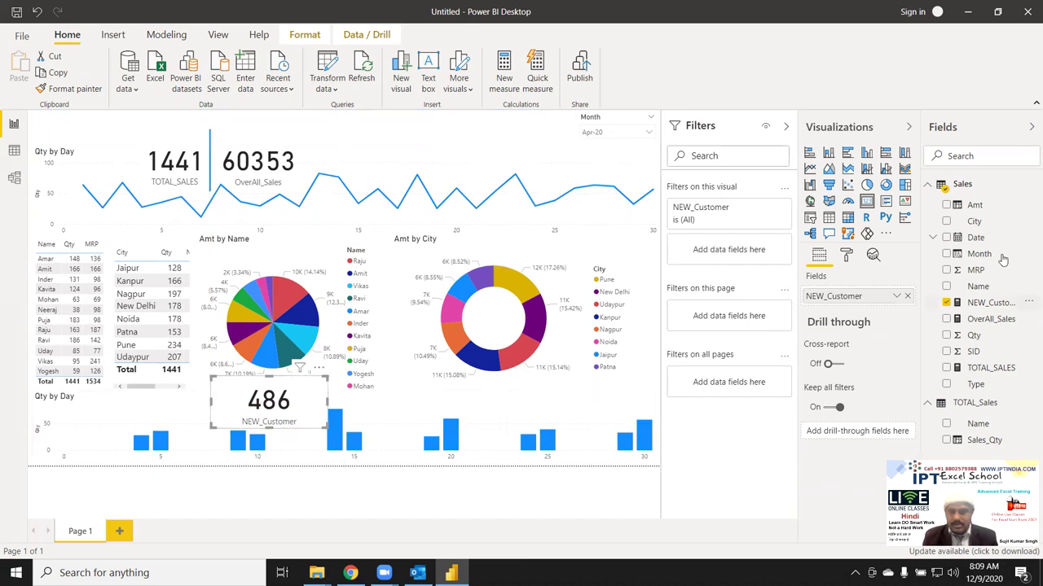
left_click(850, 260)
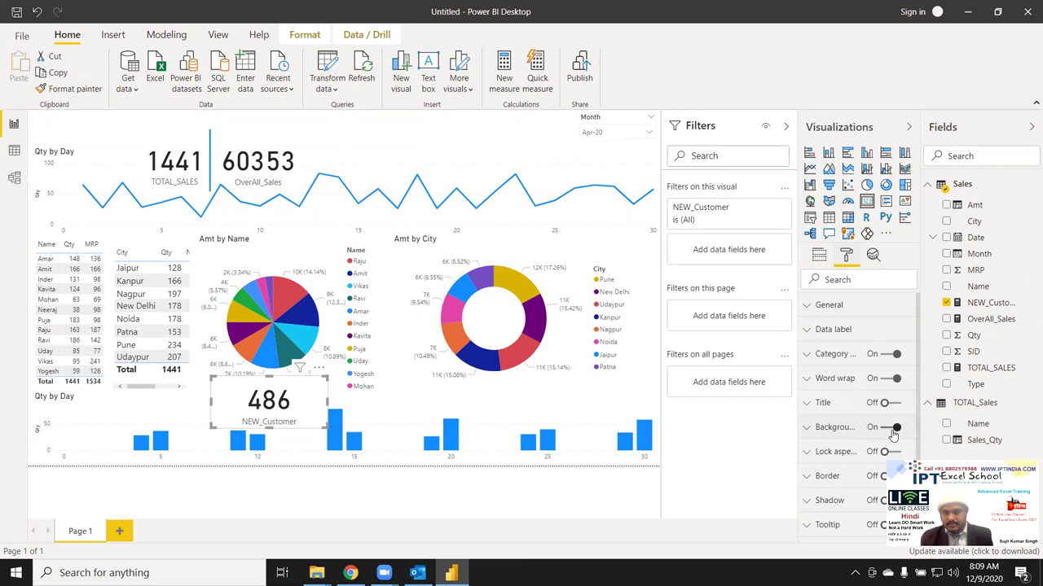
left_click(886, 431)
left_click(886, 430)
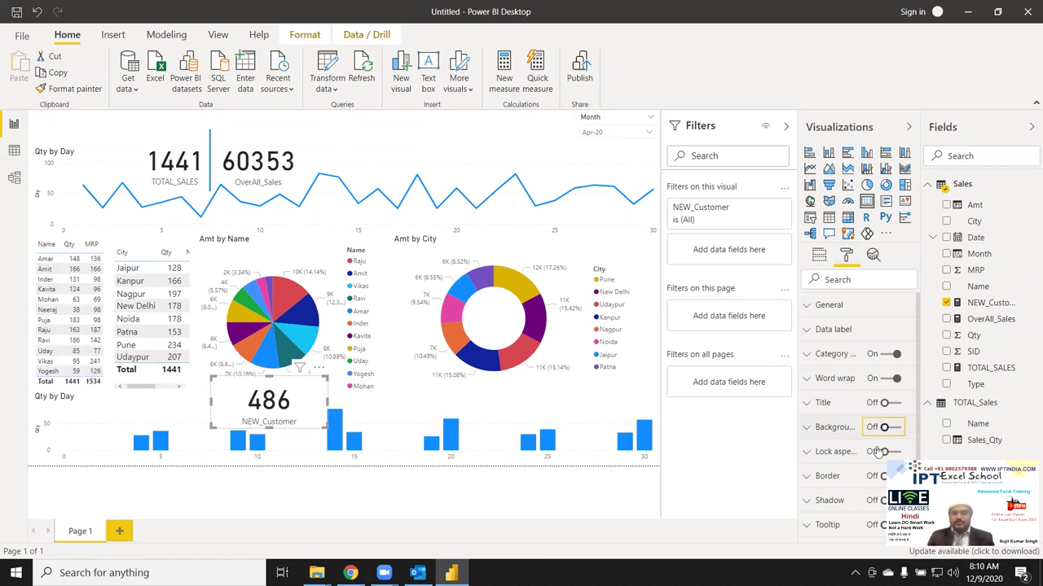
left_click(495, 234)
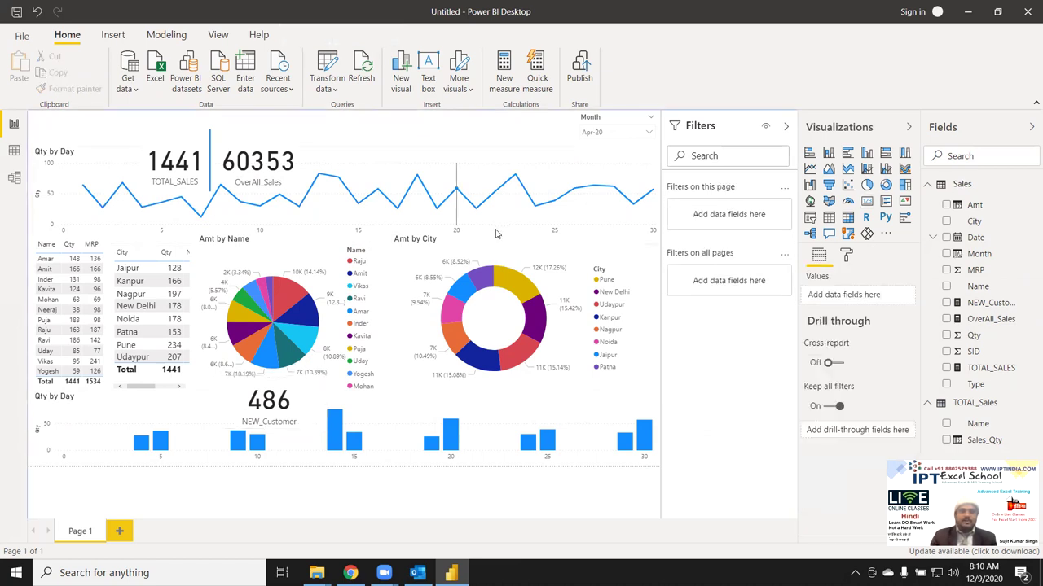